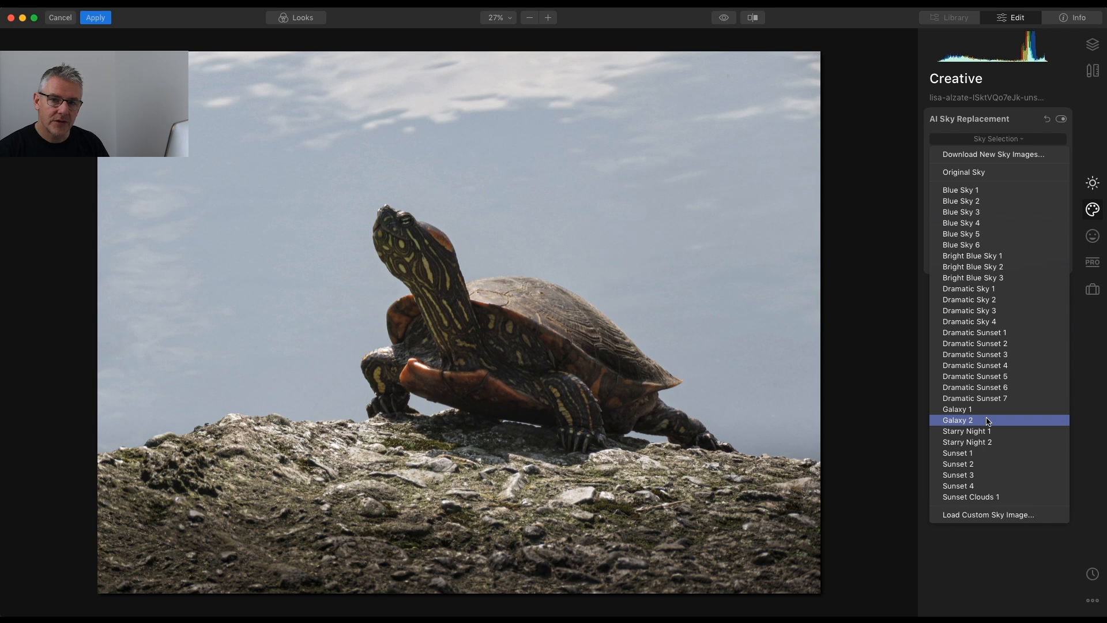
# Replace the sky with Sunset 1, setting Horizon Blending to 0 and Horizon Position to -70.
pyautogui.click(989, 459)
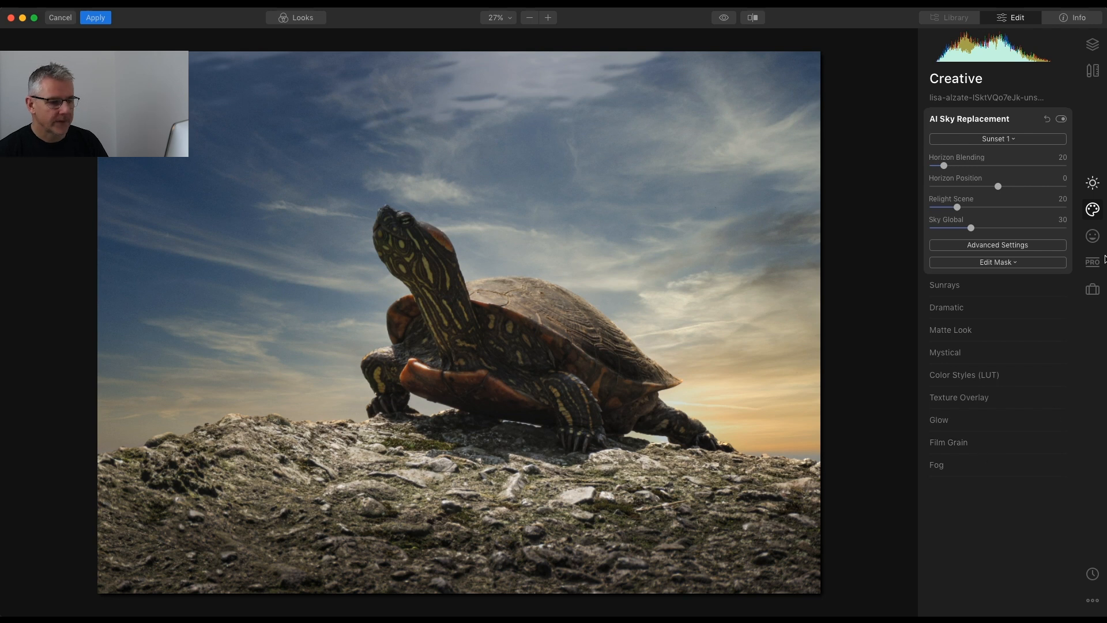
pyautogui.moveTo(944, 167); pyautogui.dragTo(927, 166)
pyautogui.moveTo(997, 185); pyautogui.dragTo(951, 185)
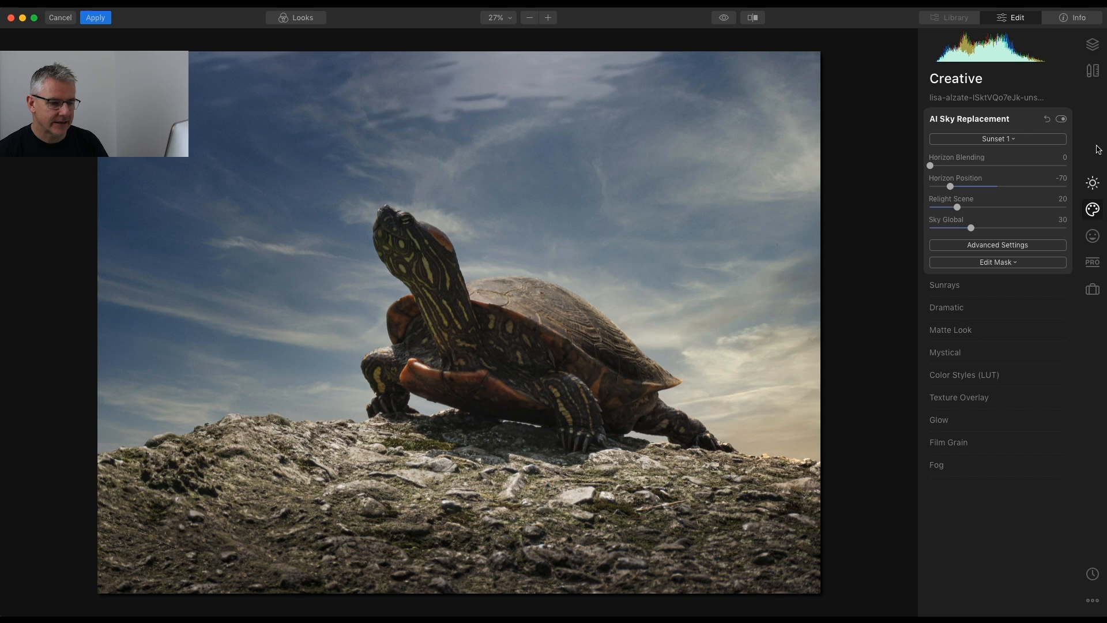
# Add the glass ball sunset photo as a new image layer and lower its image opacity to 46.
pyautogui.click(1099, 45)
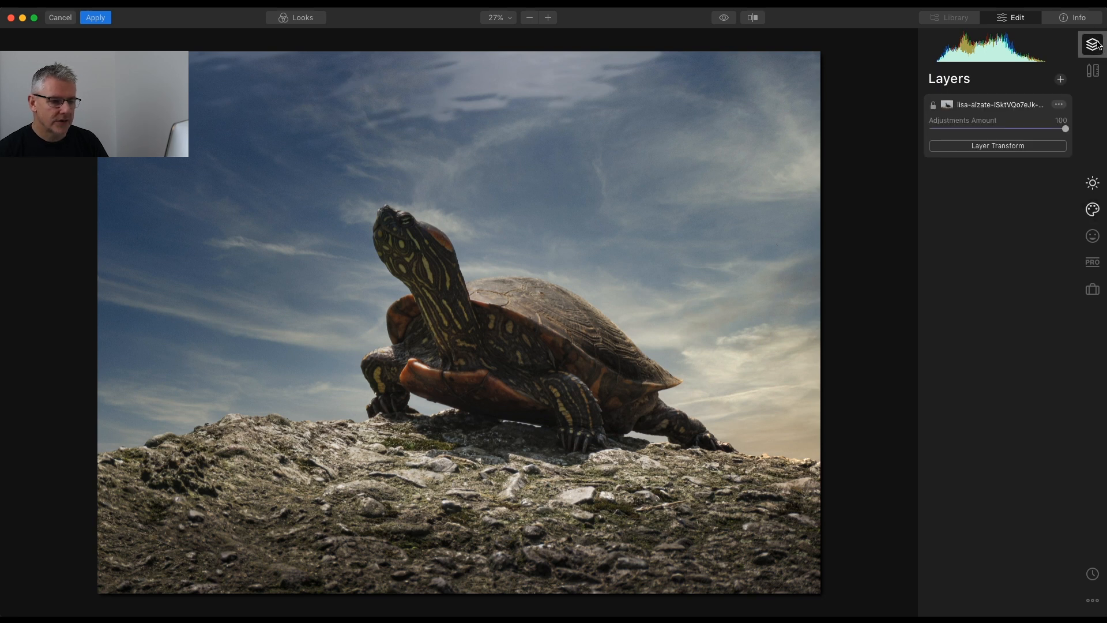
pyautogui.click(1061, 79)
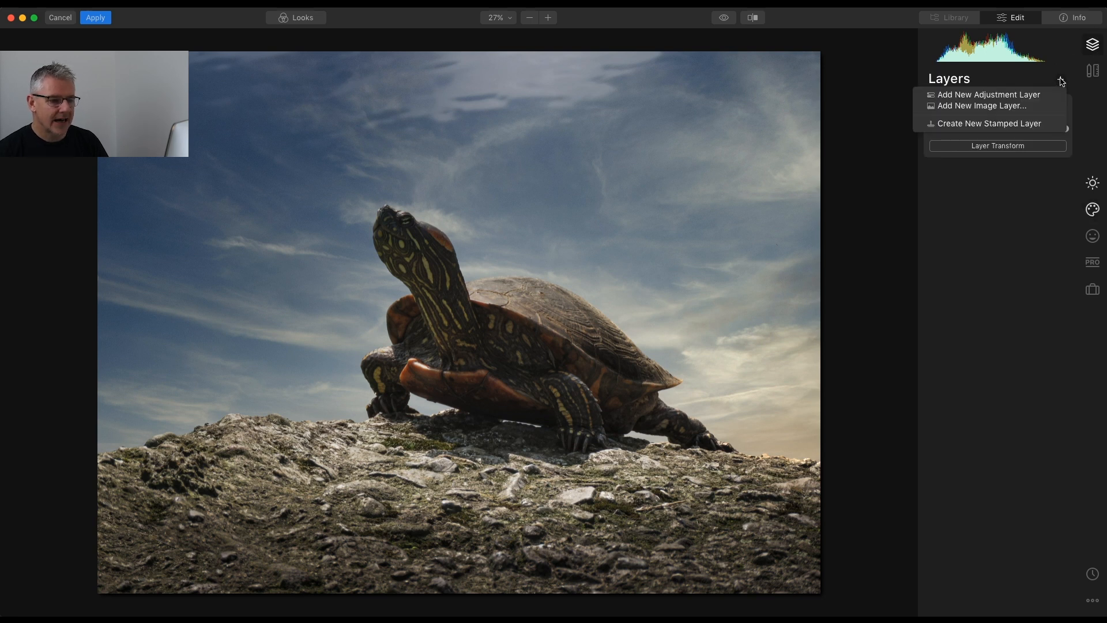
pyautogui.click(1034, 108)
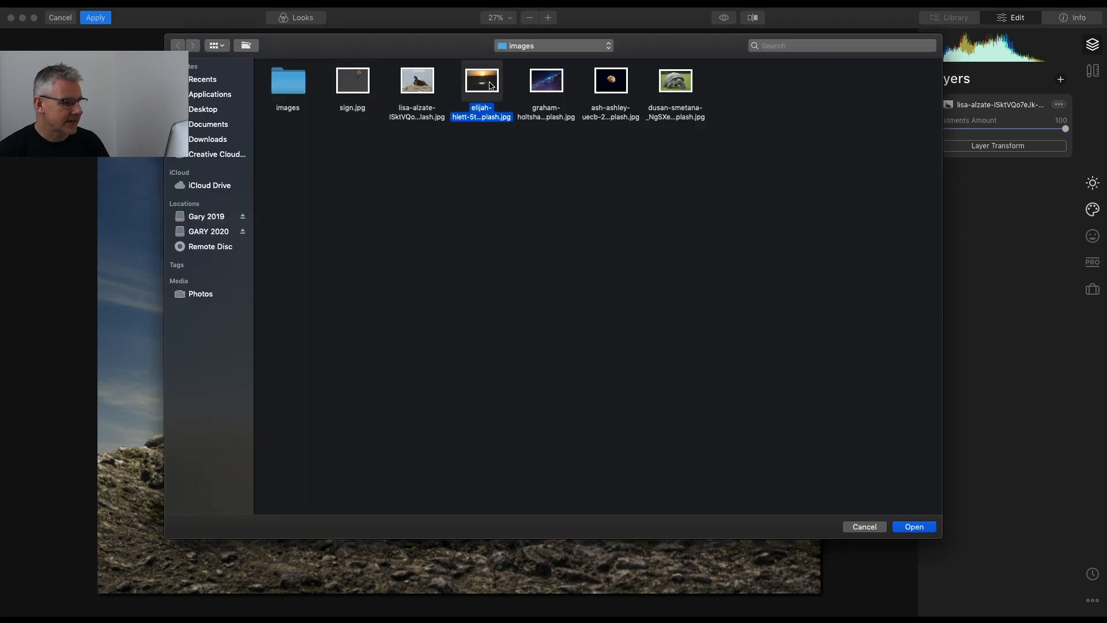
pyautogui.click(914, 528)
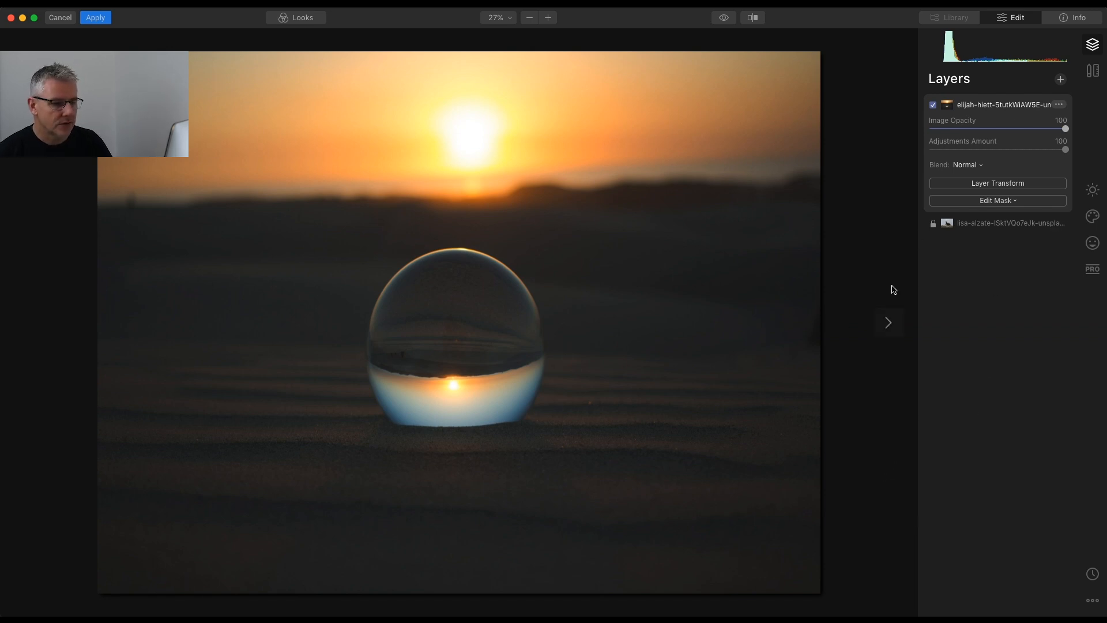
pyautogui.moveTo(1066, 128); pyautogui.dragTo(993, 129)
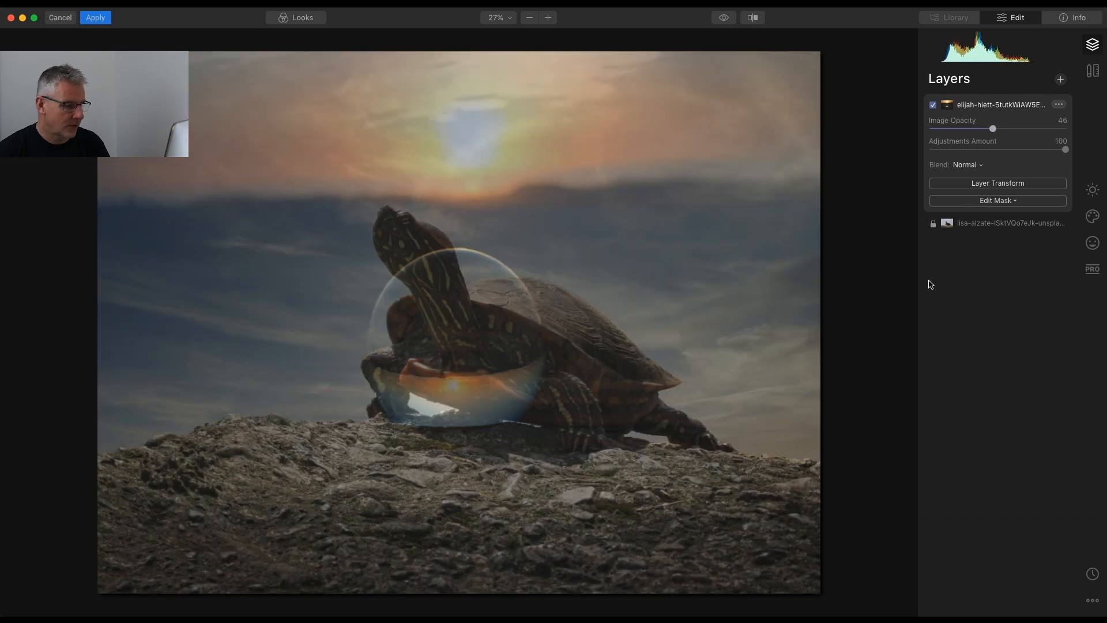
# Transform the glass ball layer, rotating it to -28° and stretching its width to 6542.
pyautogui.click(1011, 184)
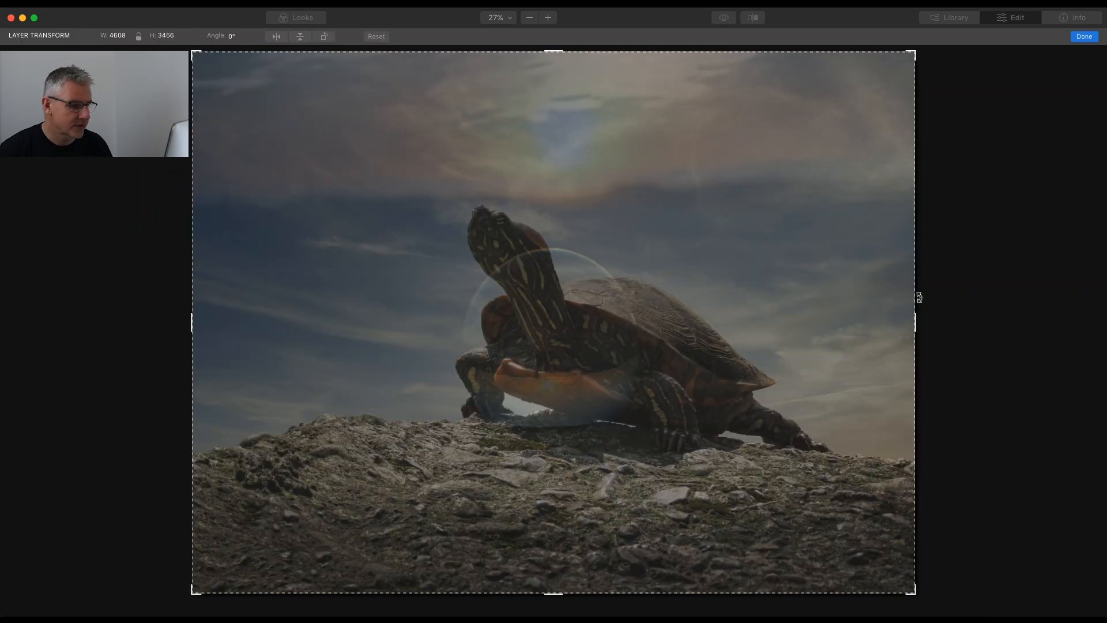
pyautogui.moveTo(938, 318); pyautogui.dragTo(871, 483)
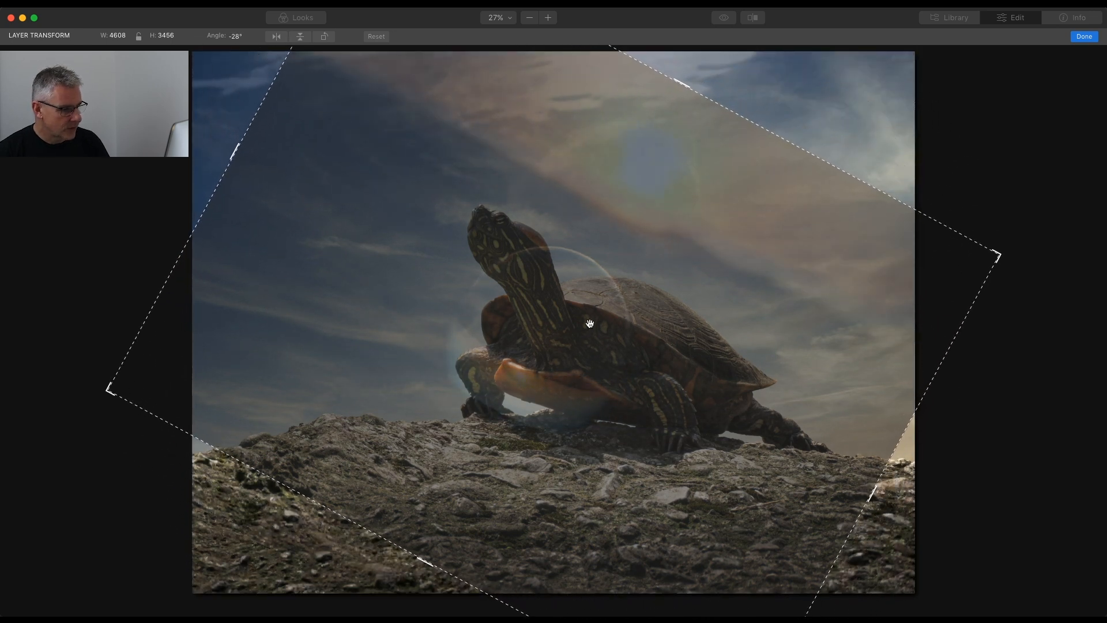
pyautogui.moveTo(236, 152); pyautogui.dragTo(118, 41)
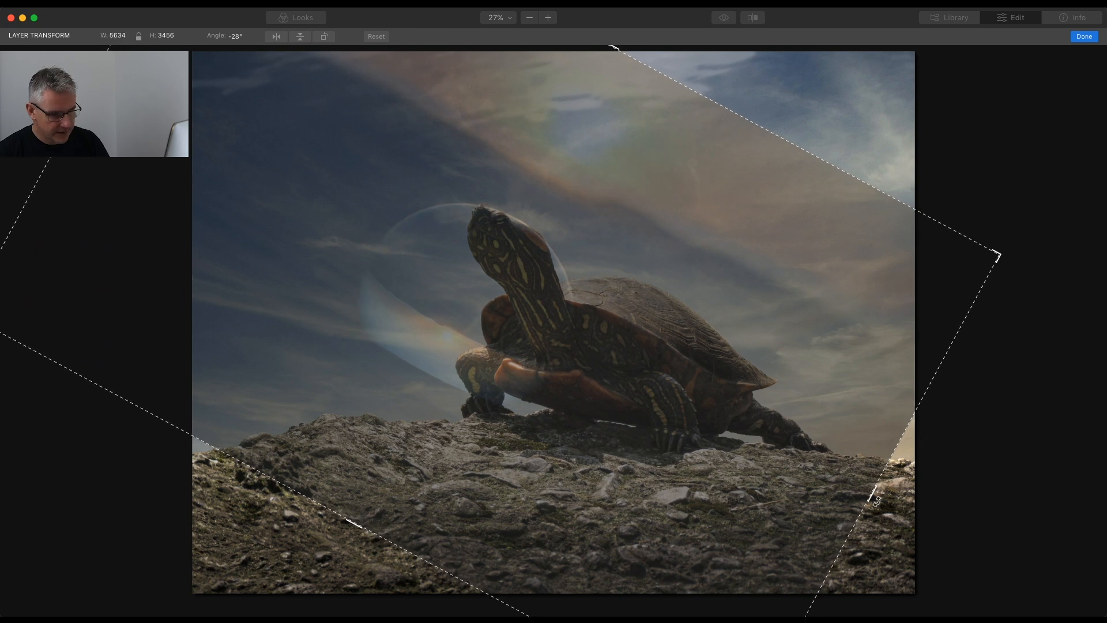
pyautogui.moveTo(873, 494); pyautogui.dragTo(1000, 559)
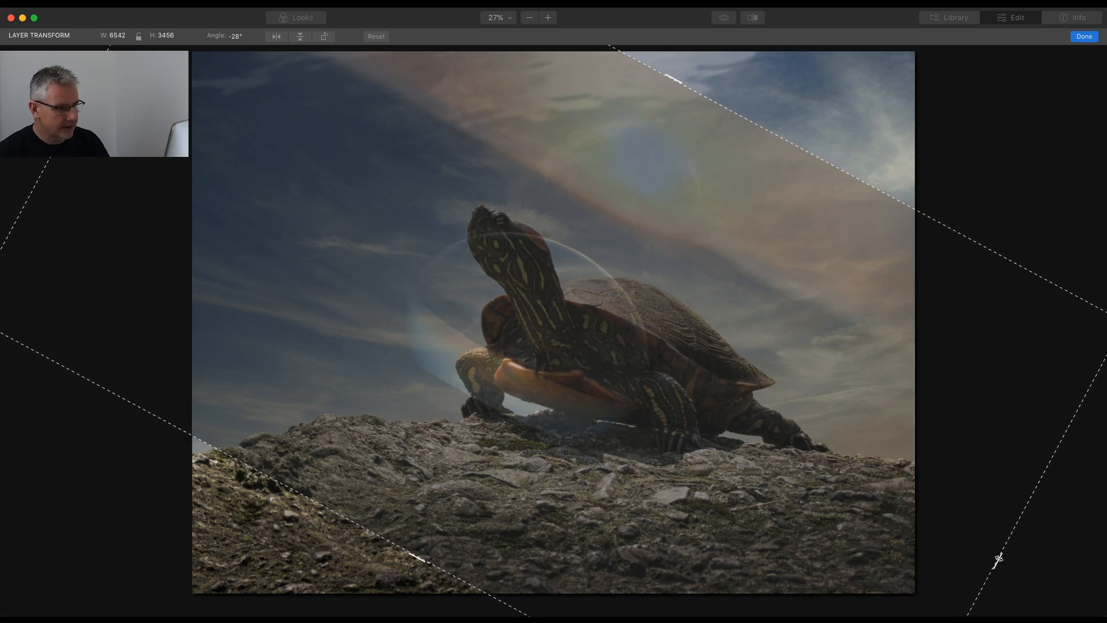
# Stretch the layer's height to 4264, rotate it to -33° and align the ball's arc over the turtle's shell, finishing the transform.
pyautogui.moveTo(685, 210); pyautogui.dragTo(626, 274)
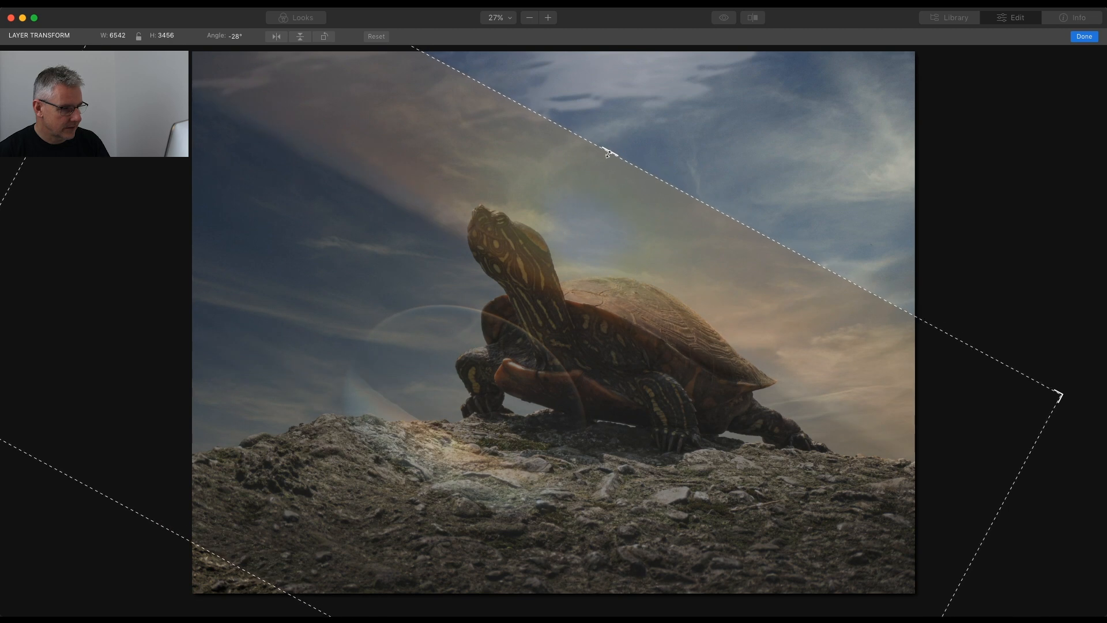
pyautogui.moveTo(625, 131); pyautogui.dragTo(698, 53)
pyautogui.moveTo(607, 369); pyautogui.dragTo(748, 344)
pyautogui.moveTo(122, 161); pyautogui.dragTo(128, 143)
pyautogui.moveTo(754, 360); pyautogui.dragTo(750, 359)
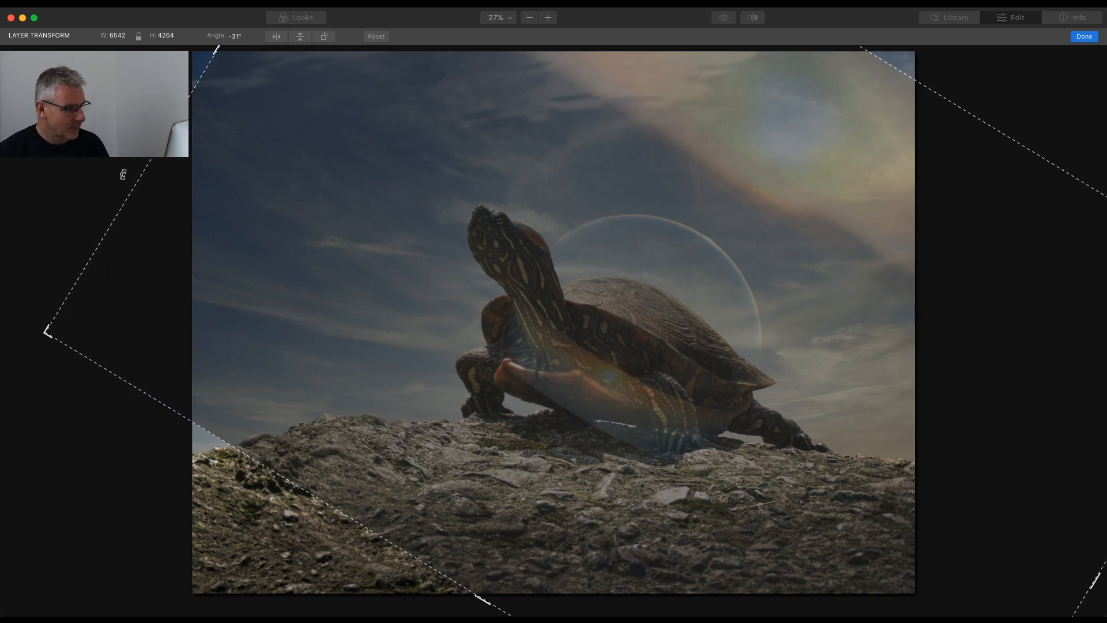
pyautogui.moveTo(679, 297); pyautogui.dragTo(686, 301)
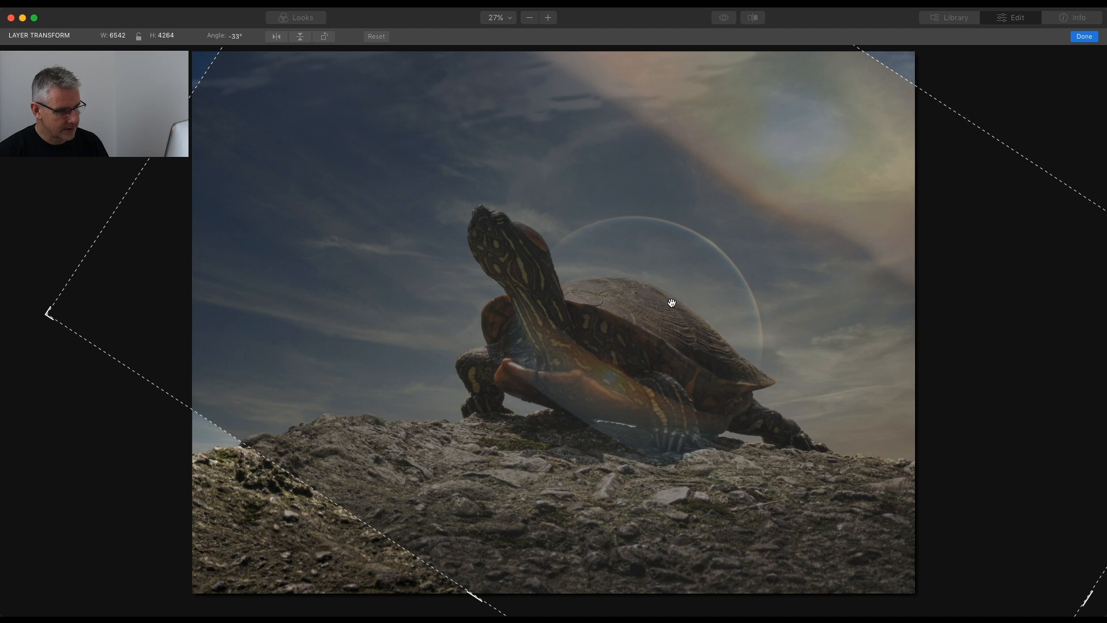
pyautogui.click(1084, 37)
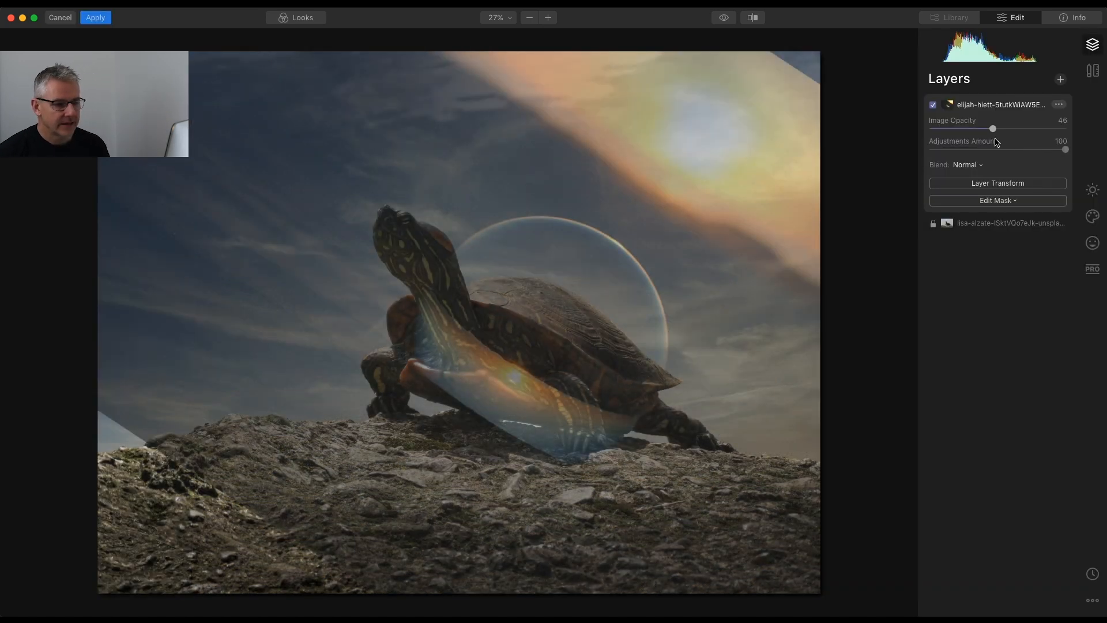
# Raise the layer's image opacity to 98 and paint a brush mask revealing the glass ball's upper part over the turtle's shell.
pyautogui.moveTo(994, 128); pyautogui.dragTo(1065, 129)
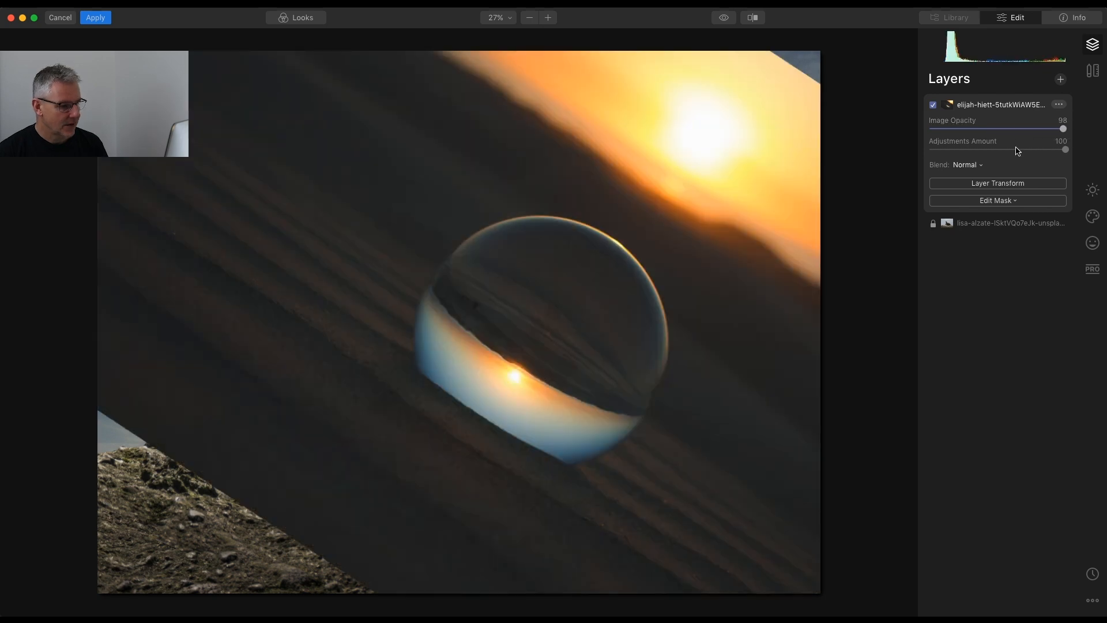
pyautogui.click(998, 200)
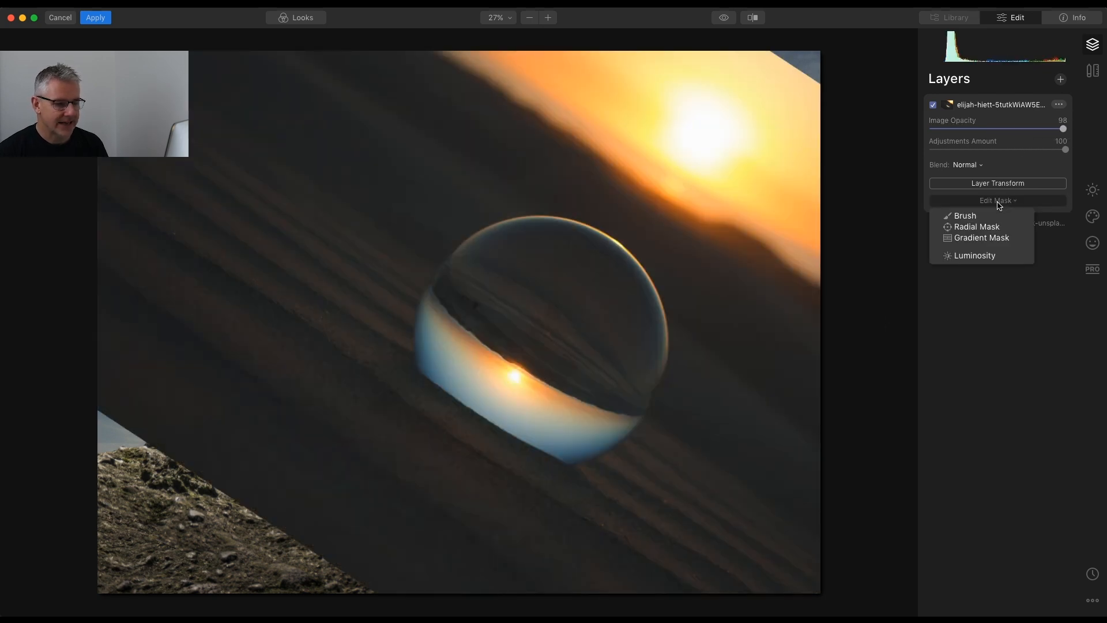
pyautogui.click(983, 218)
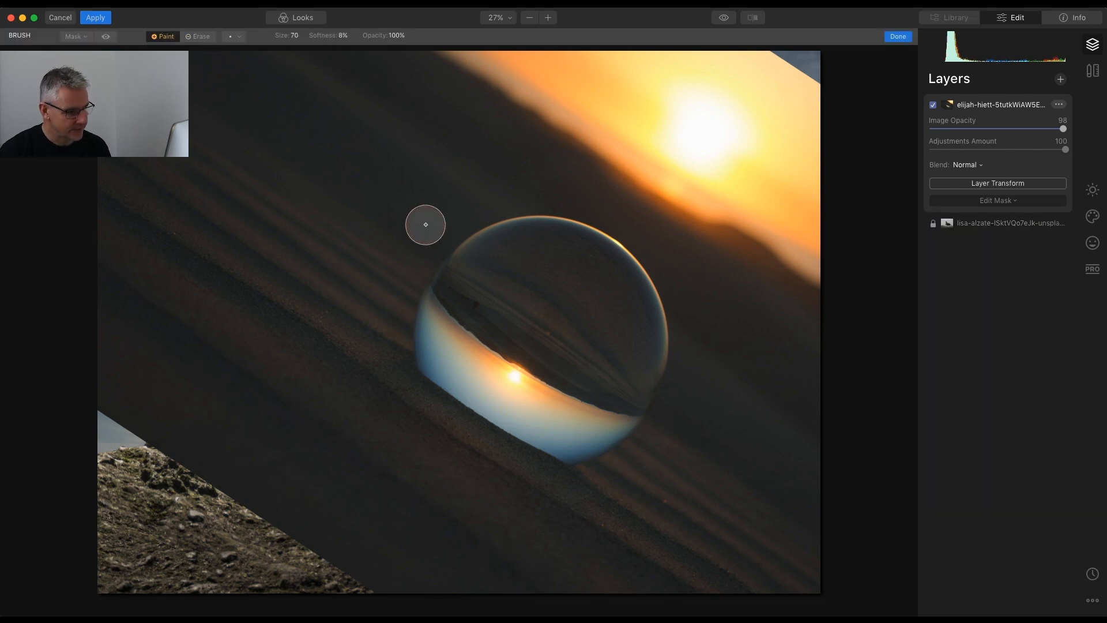
pyautogui.click(595, 346)
pyautogui.moveTo(556, 317)
pyautogui.mouseDown()
pyautogui.moveTo(491, 298)
pyautogui.moveTo(517, 289)
pyautogui.moveTo(467, 289)
pyautogui.moveTo(506, 282)
pyautogui.moveTo(478, 273)
pyautogui.moveTo(493, 257)
pyautogui.moveTo(581, 279)
pyautogui.moveTo(592, 300)
pyautogui.moveTo(531, 276)
pyautogui.moveTo(634, 329)
pyautogui.moveTo(586, 288)
pyautogui.moveTo(621, 309)
pyautogui.moveTo(627, 344)
pyautogui.moveTo(654, 354)
pyautogui.moveTo(640, 313)
pyautogui.moveTo(584, 270)
pyautogui.moveTo(651, 320)
pyautogui.moveTo(573, 255)
pyautogui.moveTo(646, 281)
pyautogui.moveTo(608, 252)
pyautogui.moveTo(528, 243)
pyautogui.moveTo(583, 233)
pyautogui.moveTo(527, 231)
pyautogui.moveTo(485, 247)
pyautogui.moveTo(508, 235)
pyautogui.moveTo(453, 261)
pyautogui.moveTo(464, 249)
pyautogui.moveTo(564, 239)
pyautogui.moveTo(622, 263)
pyautogui.moveTo(647, 299)
pyautogui.moveTo(660, 370)
pyautogui.moveTo(628, 367)
pyautogui.moveTo(592, 343)
pyautogui.moveTo(647, 367)
pyautogui.moveTo(625, 281)
pyautogui.moveTo(560, 236)
pyautogui.moveTo(469, 255)
pyautogui.moveTo(557, 232)
pyautogui.moveTo(623, 257)
pyautogui.moveTo(661, 309)
pyautogui.moveTo(653, 358)
pyautogui.mouseUp()
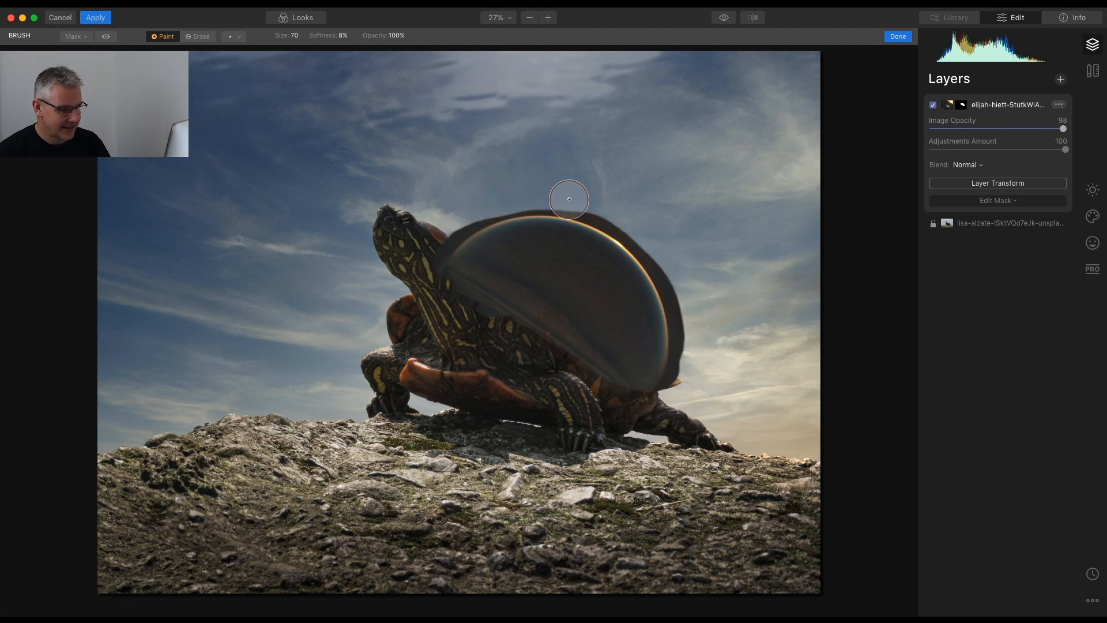
# Set the mask brush to Erase and remove a bit of dark fringe outside the ball's rim near the turtle's neck.
pyautogui.press('super+equal')
pyautogui.press('super+equal')
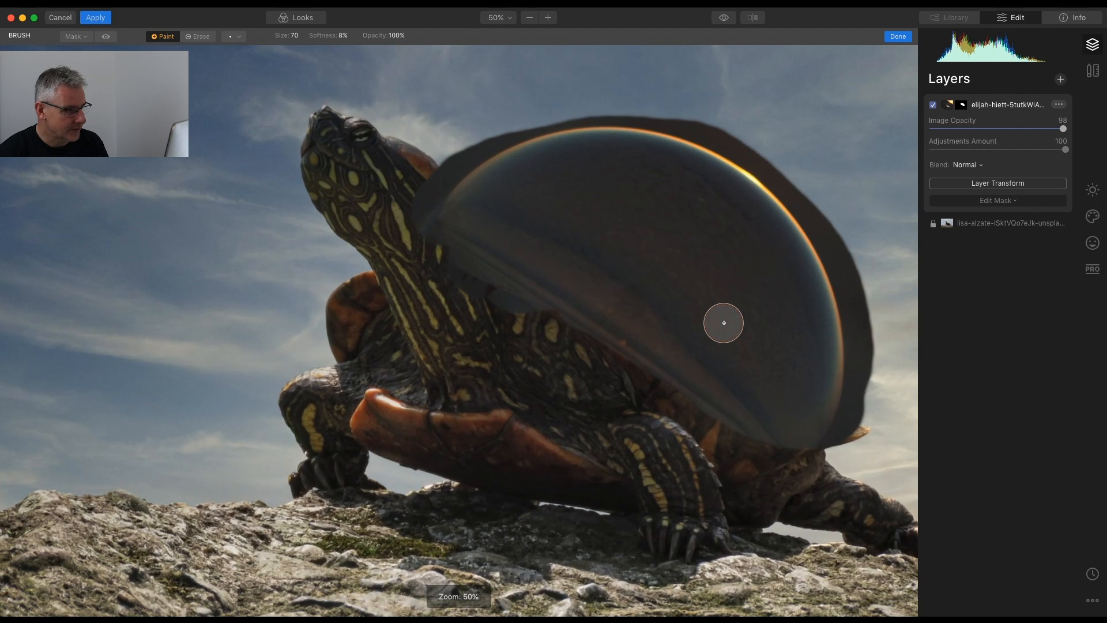
pyautogui.moveTo(627, 223); pyautogui.dragTo(348, 244)
pyautogui.moveTo(692, 398); pyautogui.dragTo(412, 251)
pyautogui.click(201, 37)
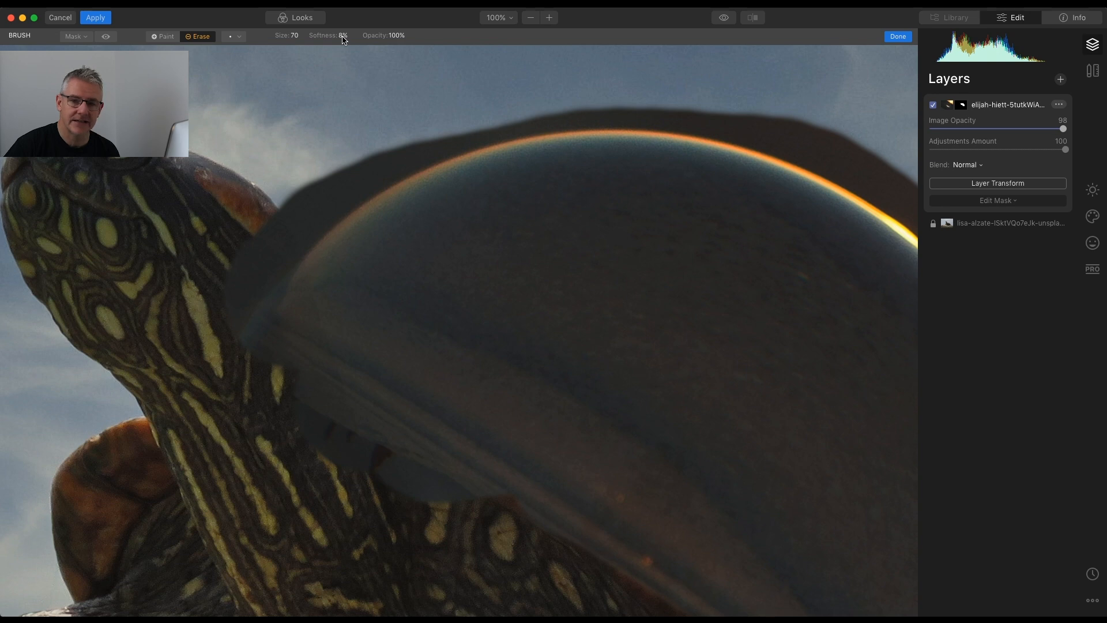
pyautogui.moveTo(332, 169)
pyautogui.mouseDown()
pyautogui.moveTo(368, 159)
pyautogui.moveTo(341, 171)
pyautogui.moveTo(356, 161)
pyautogui.mouseUp()
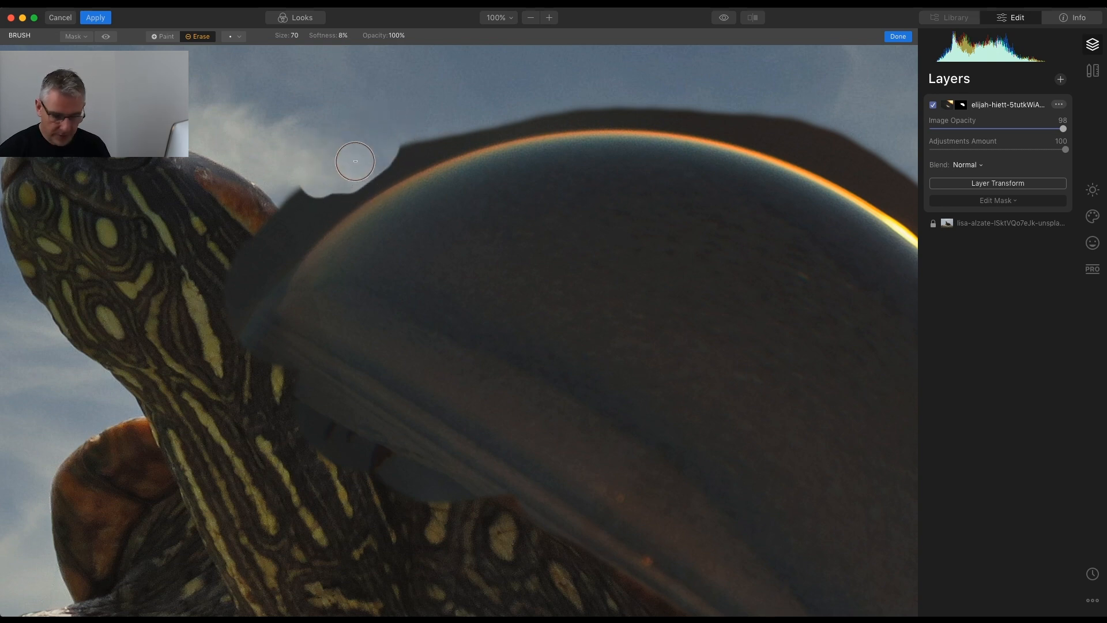
# Reduce the brush size to 46 and erase the dark fringe just above the crest of the ball's orange rim.
pyautogui.press('[')
pyautogui.press('[')
pyautogui.press('[')
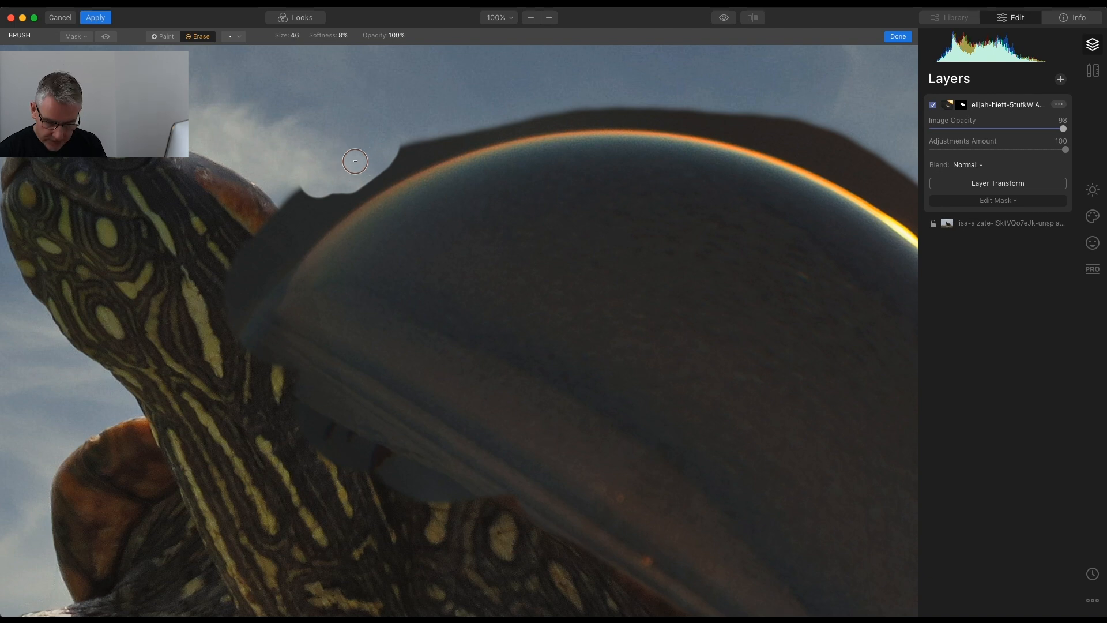
pyautogui.press('super+equal')
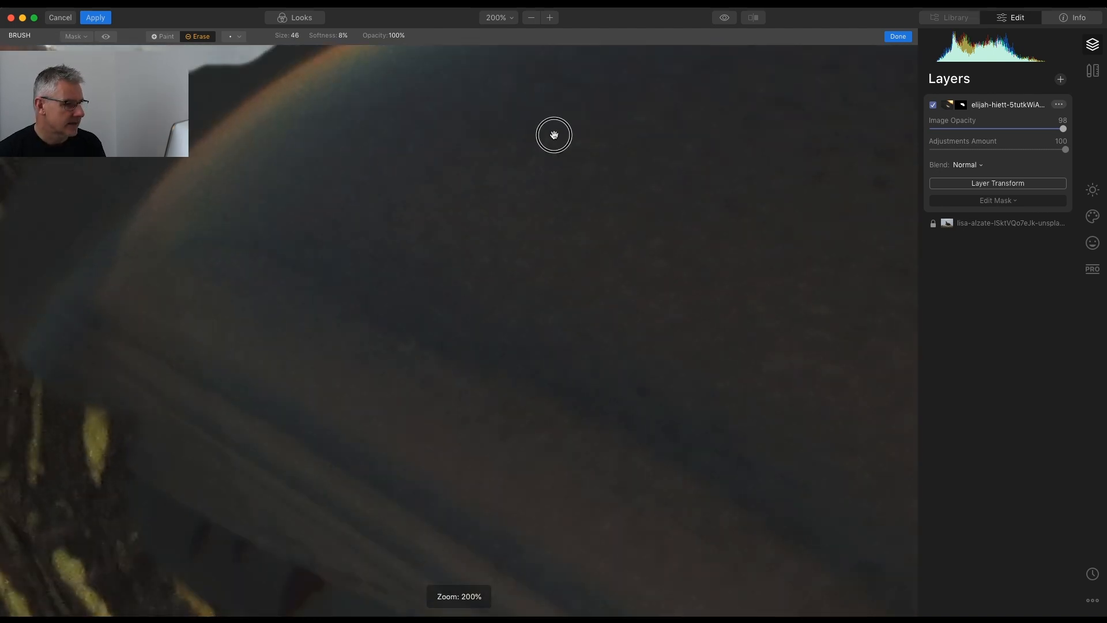
pyautogui.moveTo(556, 134); pyautogui.dragTo(214, 361)
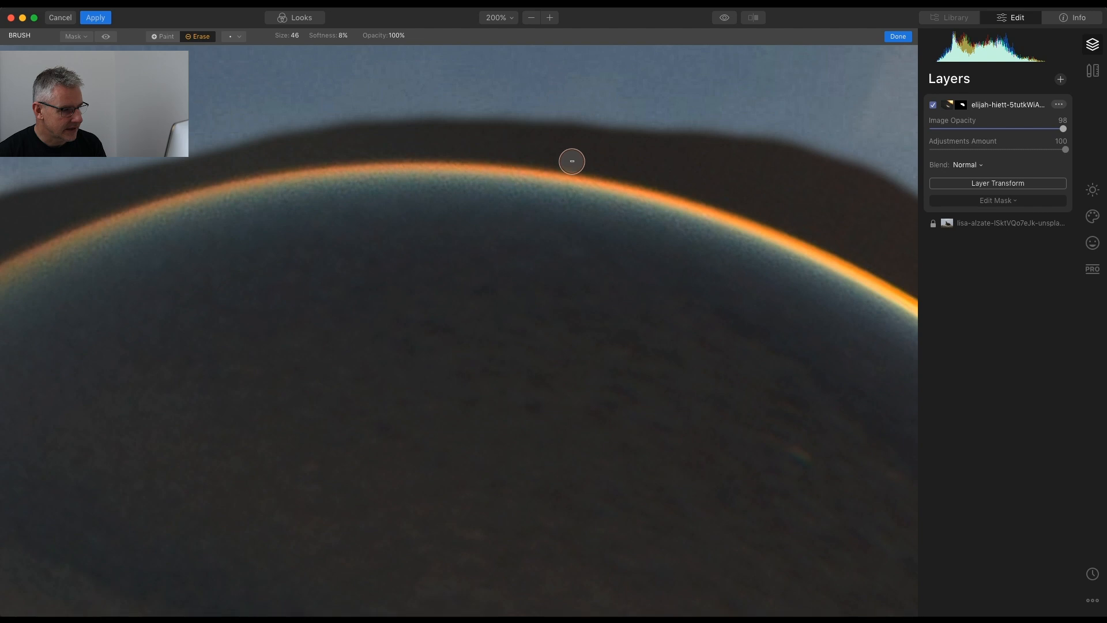
pyautogui.click(572, 161)
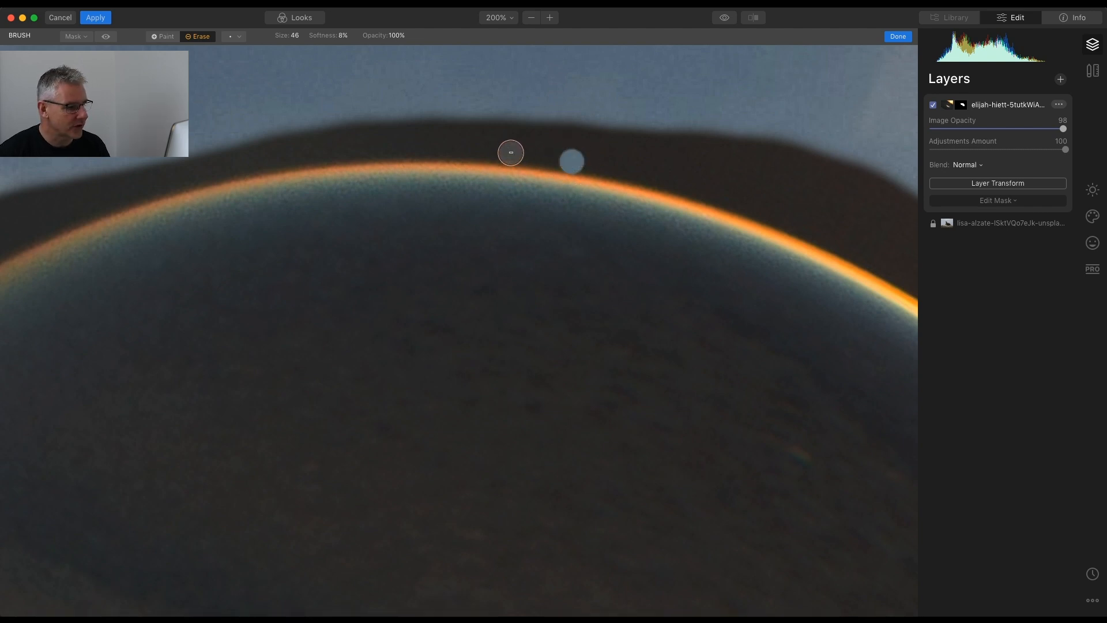
pyautogui.moveTo(509, 153)
pyautogui.mouseDown()
pyautogui.moveTo(352, 151)
pyautogui.moveTo(362, 145)
pyautogui.moveTo(287, 157)
pyautogui.mouseUp()
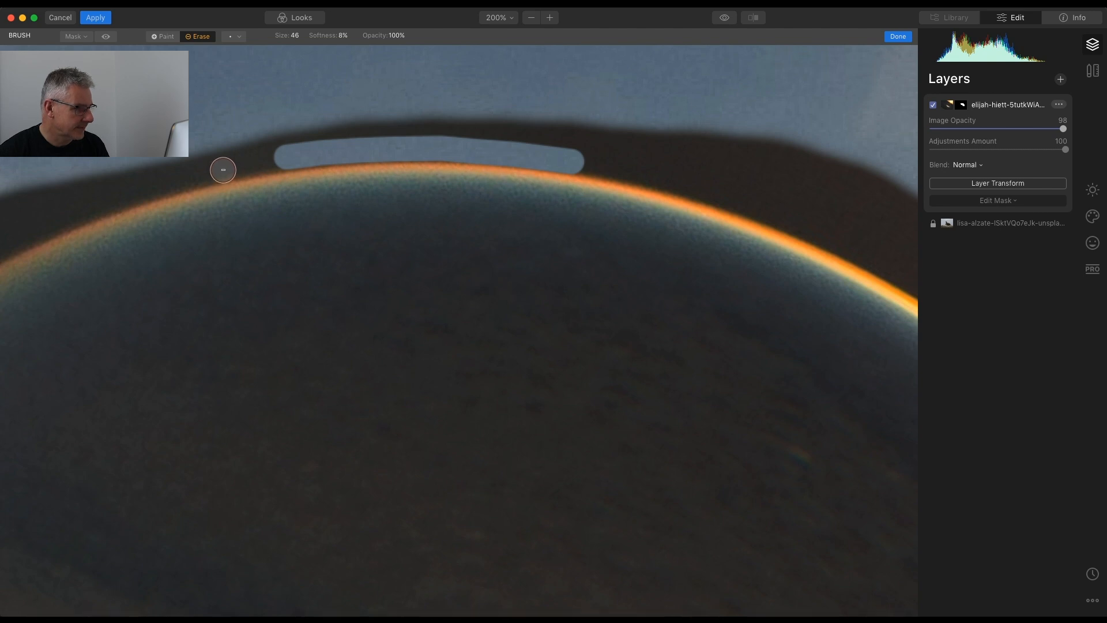
pyautogui.moveTo(222, 168); pyautogui.dragTo(232, 168)
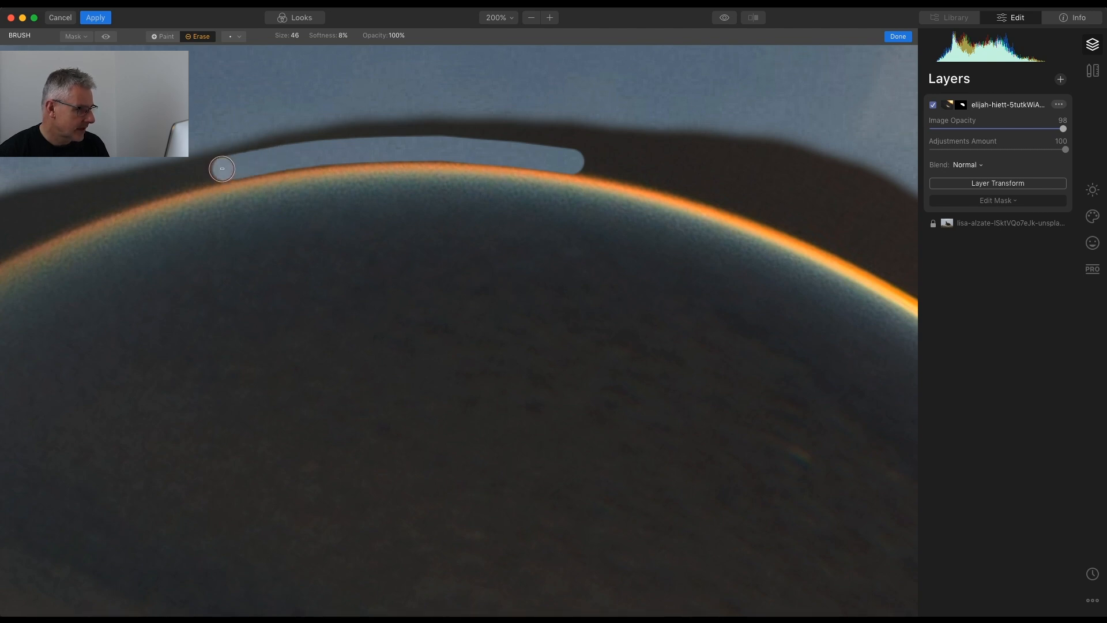
# Set the brush softness to 19% and erase a little more fringe at the right end of the cleared strip.
pyautogui.click(346, 38)
pyautogui.moveTo(348, 51); pyautogui.dragTo(352, 50)
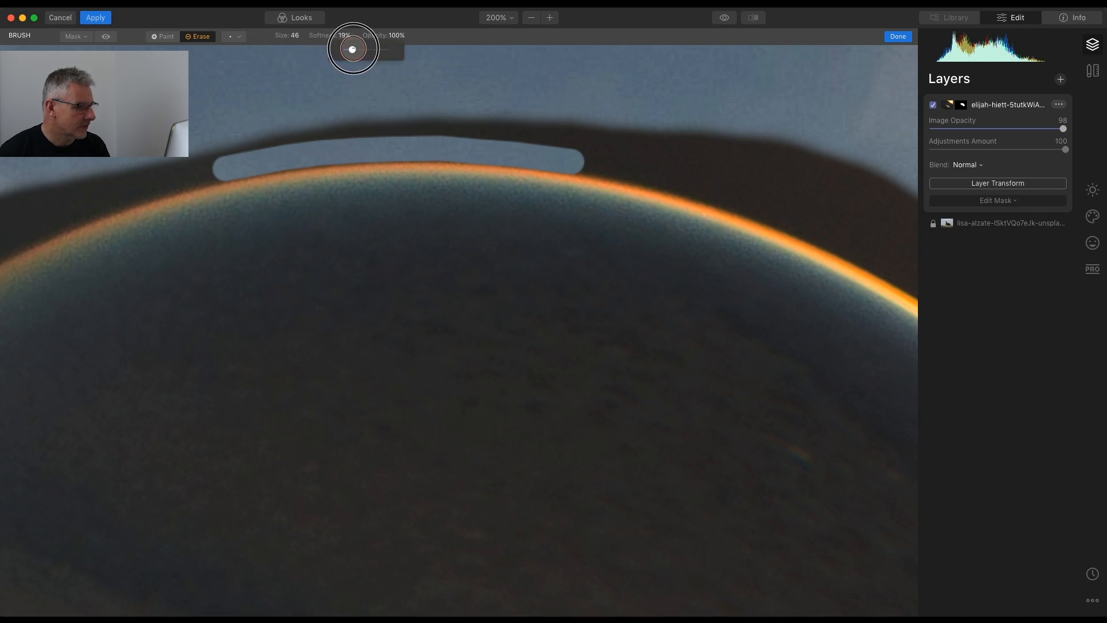
pyautogui.click(575, 162)
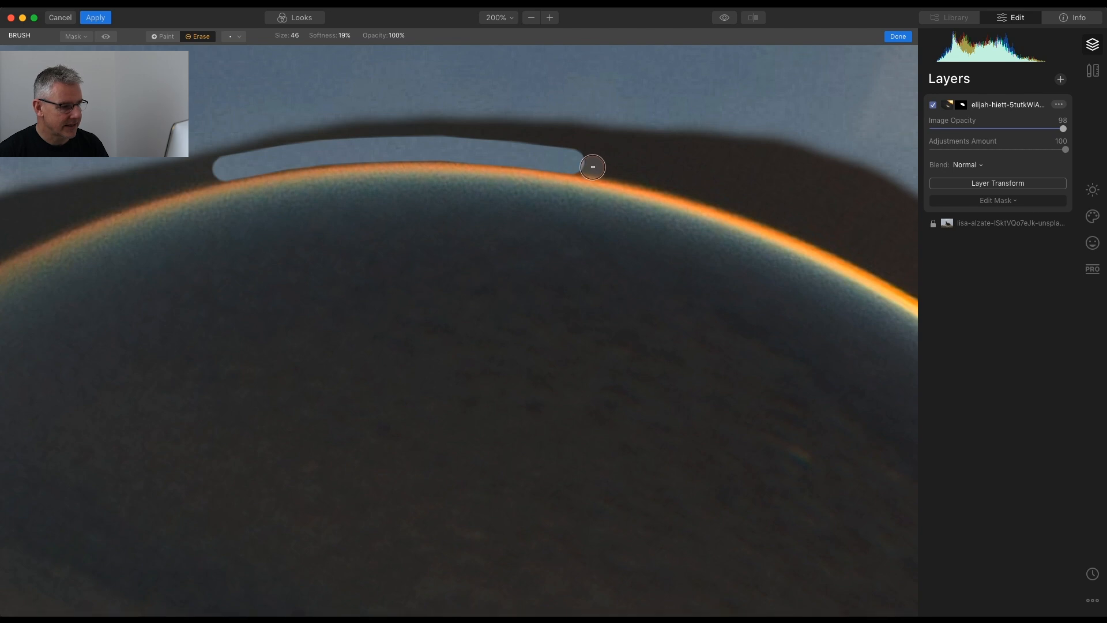
pyautogui.moveTo(592, 167); pyautogui.dragTo(608, 168)
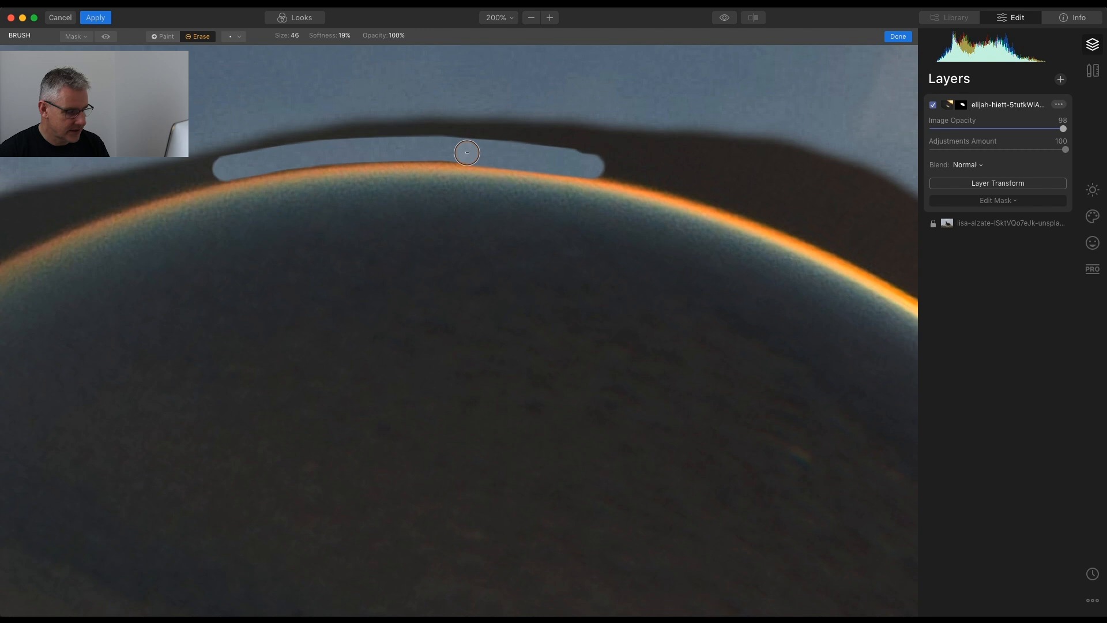
# Undo the last two erase strokes and erase the dark fringe from the crest leftward along the ball's orange rim.
pyautogui.press('super+z')
pyautogui.press('super+z')
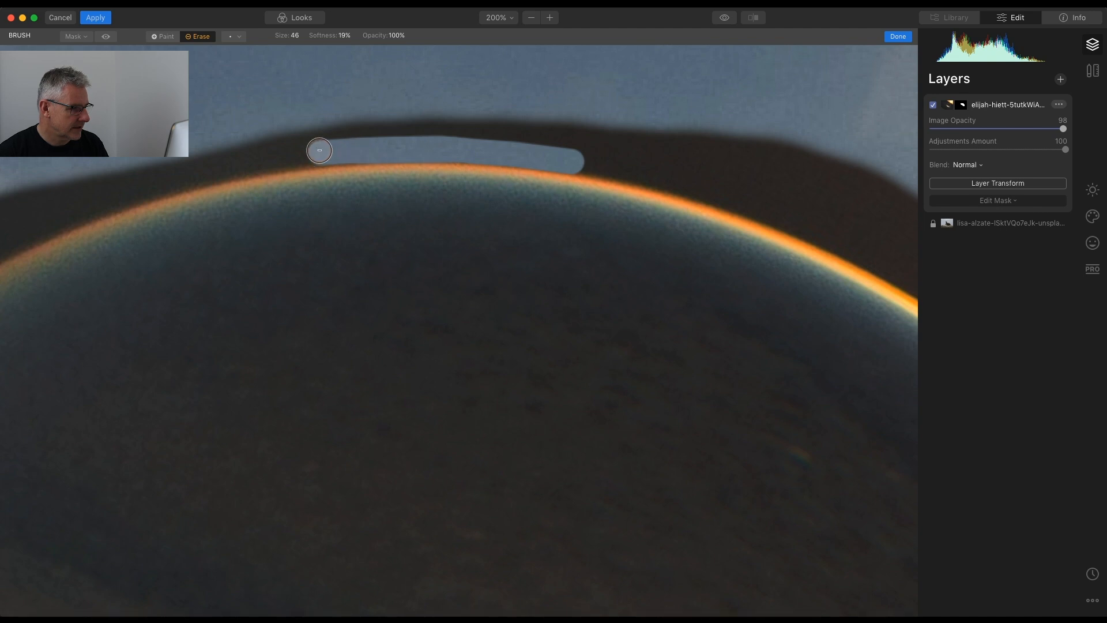
pyautogui.keyDown('shift'); pyautogui.click(279, 160); pyautogui.keyUp('shift')
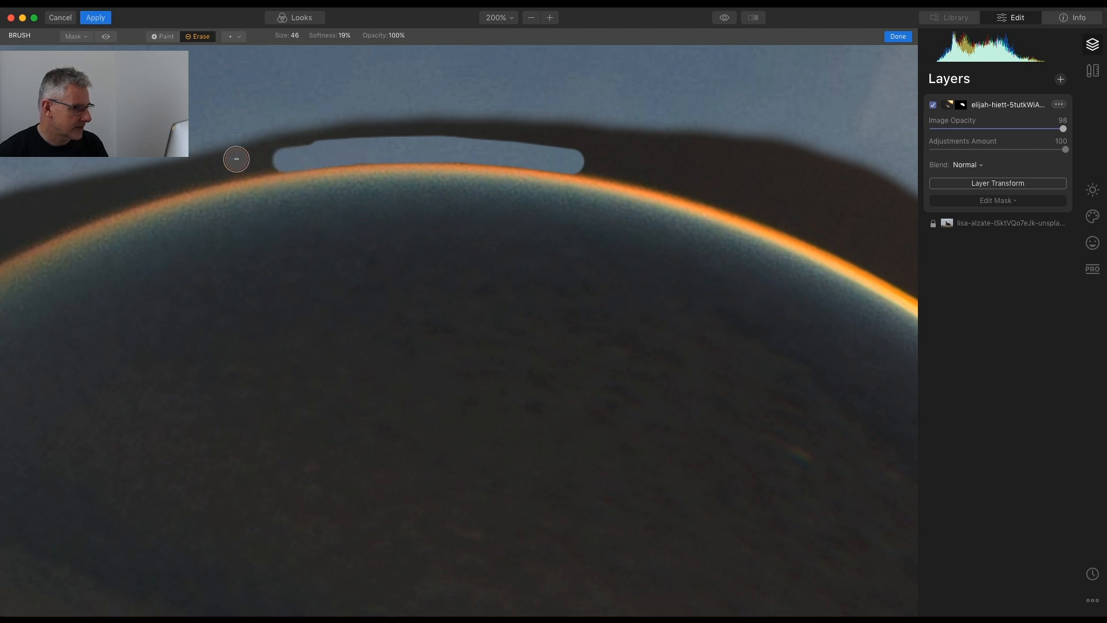
pyautogui.keyDown('shift'); pyautogui.click(195, 176); pyautogui.keyUp('shift')
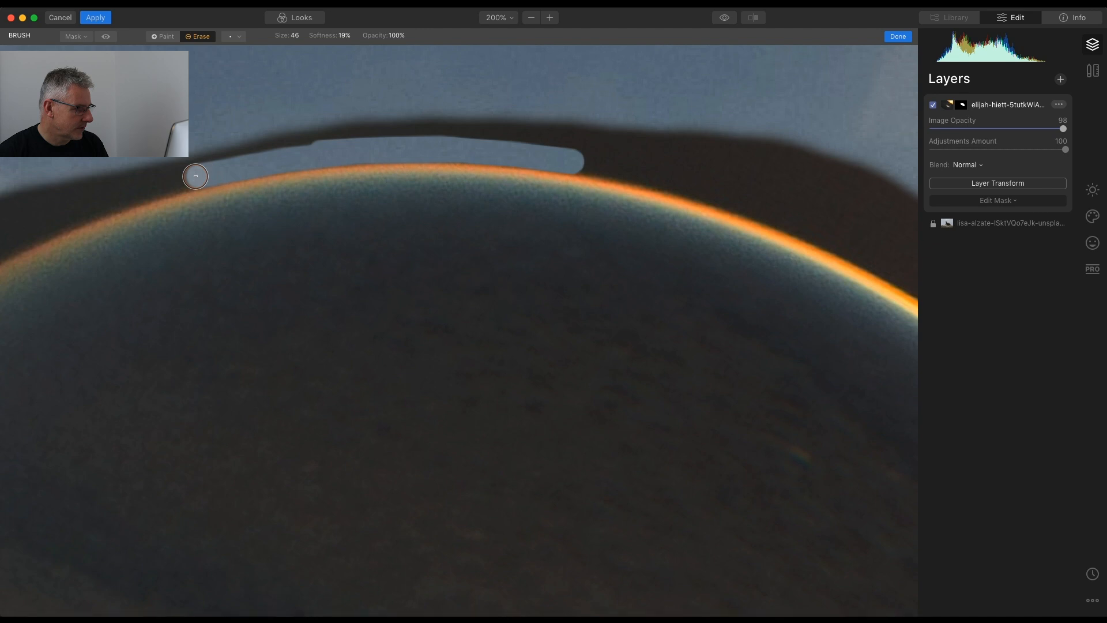
pyautogui.moveTo(140, 193); pyautogui.dragTo(139, 192)
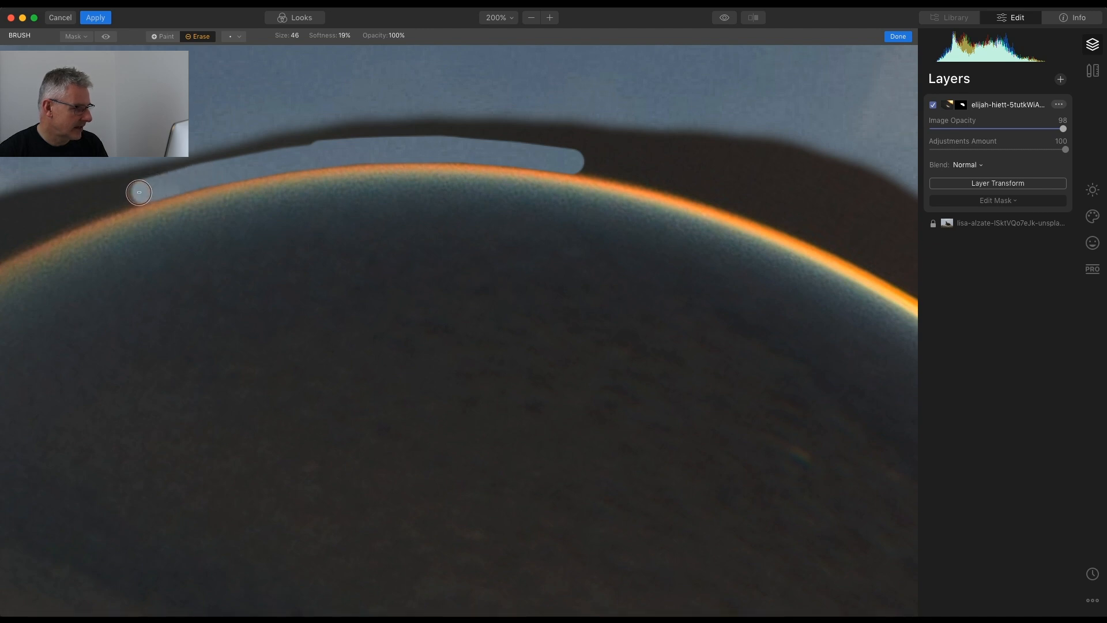
# Erase the dark fringe hugging the left side of the ball's rim, down to where it meets the turtle's neck.
pyautogui.moveTo(279, 153)
pyautogui.mouseDown()
pyautogui.moveTo(419, 116)
pyautogui.moveTo(398, 106)
pyautogui.moveTo(362, 125)
pyautogui.moveTo(464, 125)
pyautogui.mouseUp()
pyautogui.moveTo(278, 166)
pyautogui.mouseDown()
pyautogui.moveTo(656, 108)
pyautogui.moveTo(604, 112)
pyautogui.mouseUp()
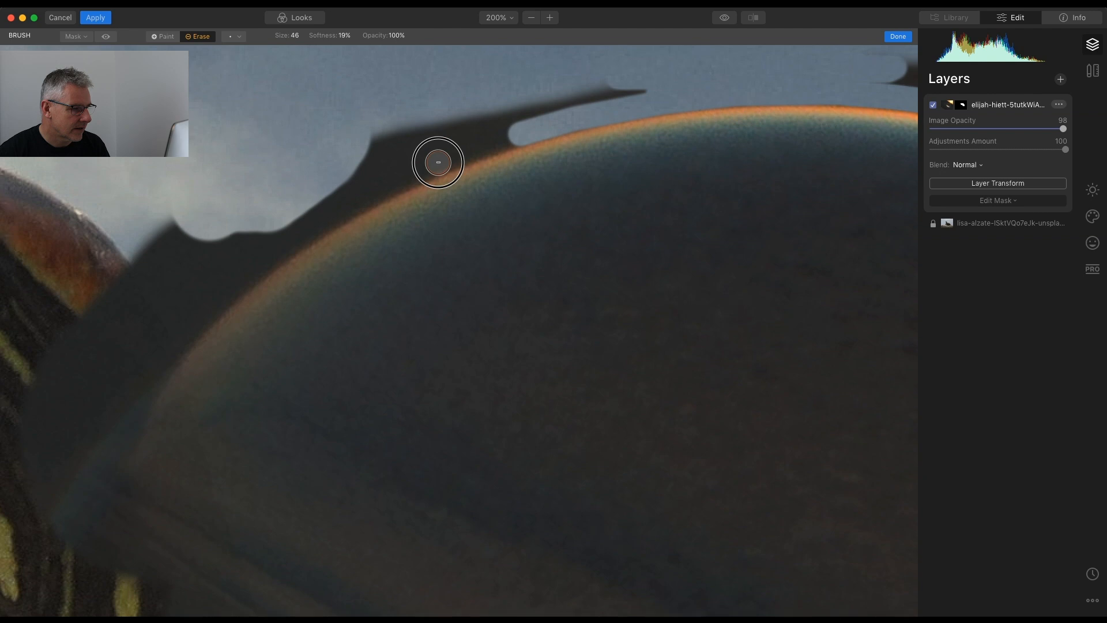
pyautogui.moveTo(438, 162); pyautogui.dragTo(439, 162)
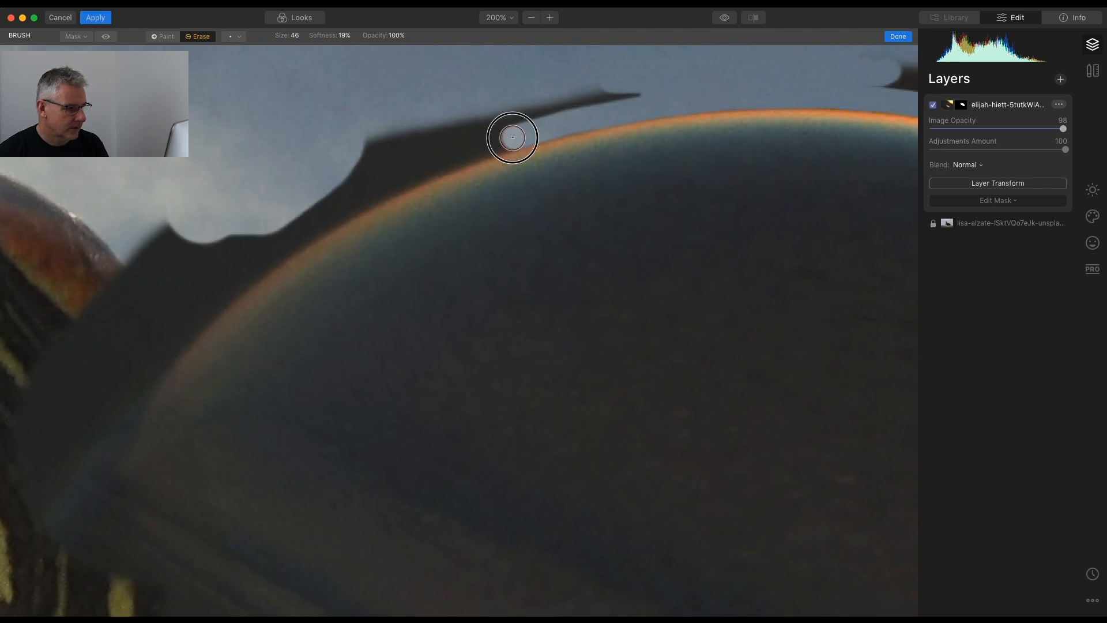
pyautogui.moveTo(512, 137); pyautogui.dragTo(483, 152)
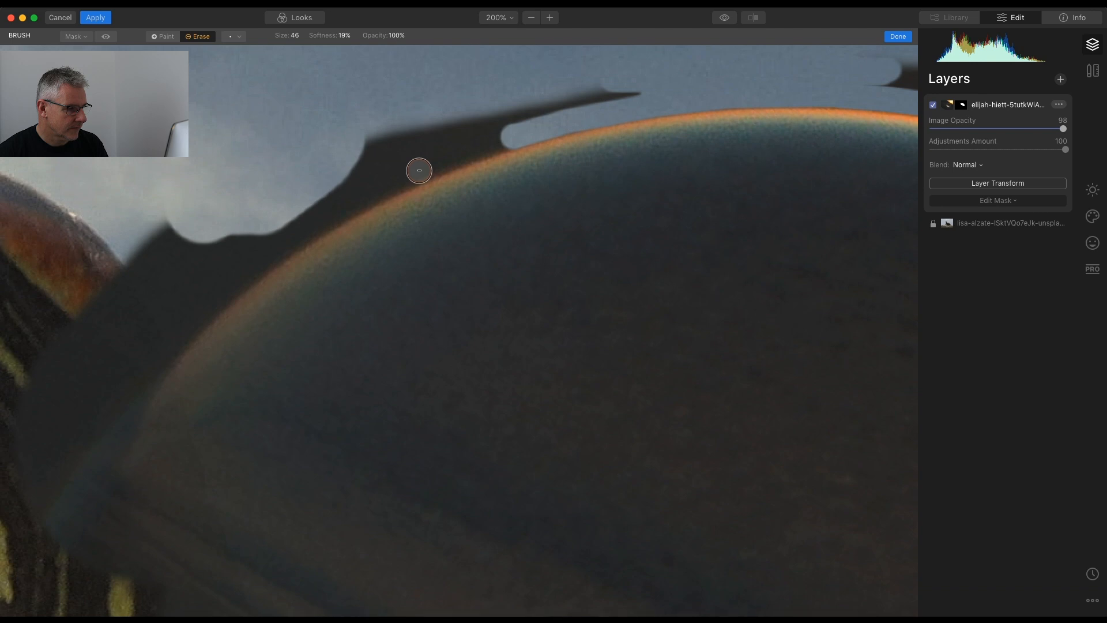
pyautogui.keyDown('shift'); pyautogui.click(375, 193); pyautogui.keyUp('shift')
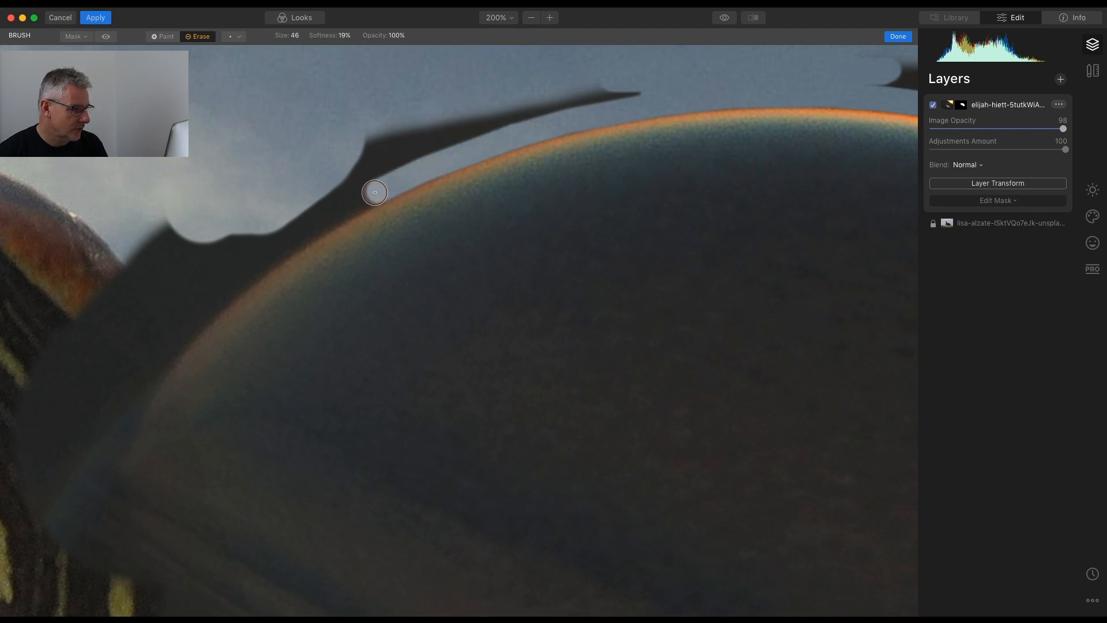
pyautogui.keyDown('shift'); pyautogui.click(325, 219); pyautogui.keyUp('shift')
pyautogui.keyDown('shift'); pyautogui.click(288, 243); pyautogui.keyUp('shift')
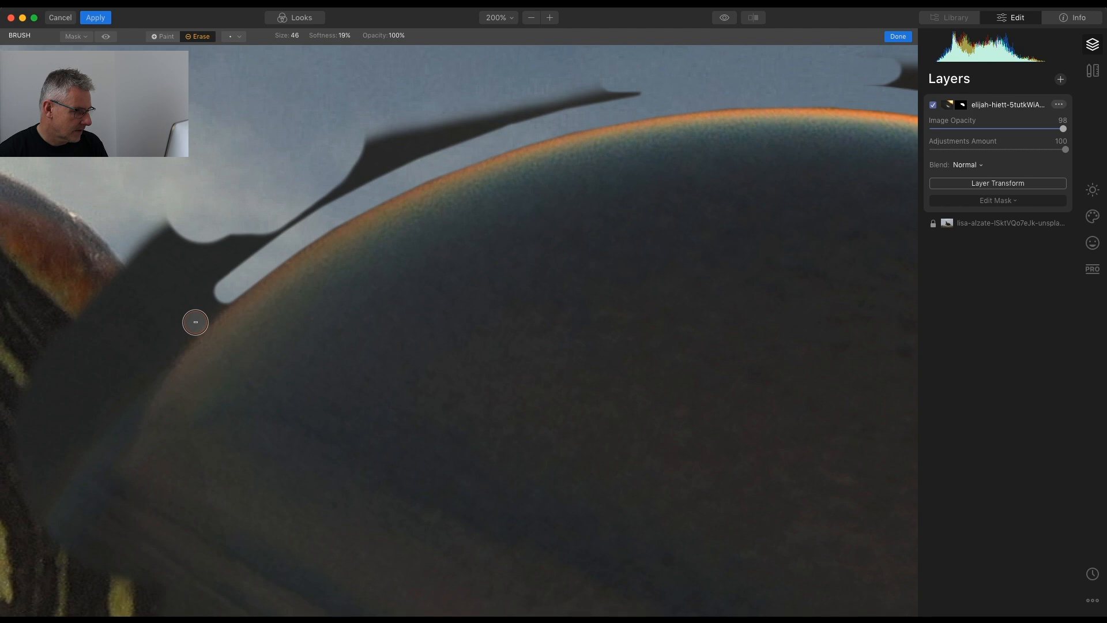
pyautogui.keyDown('shift'); pyautogui.click(162, 351); pyautogui.keyUp('shift')
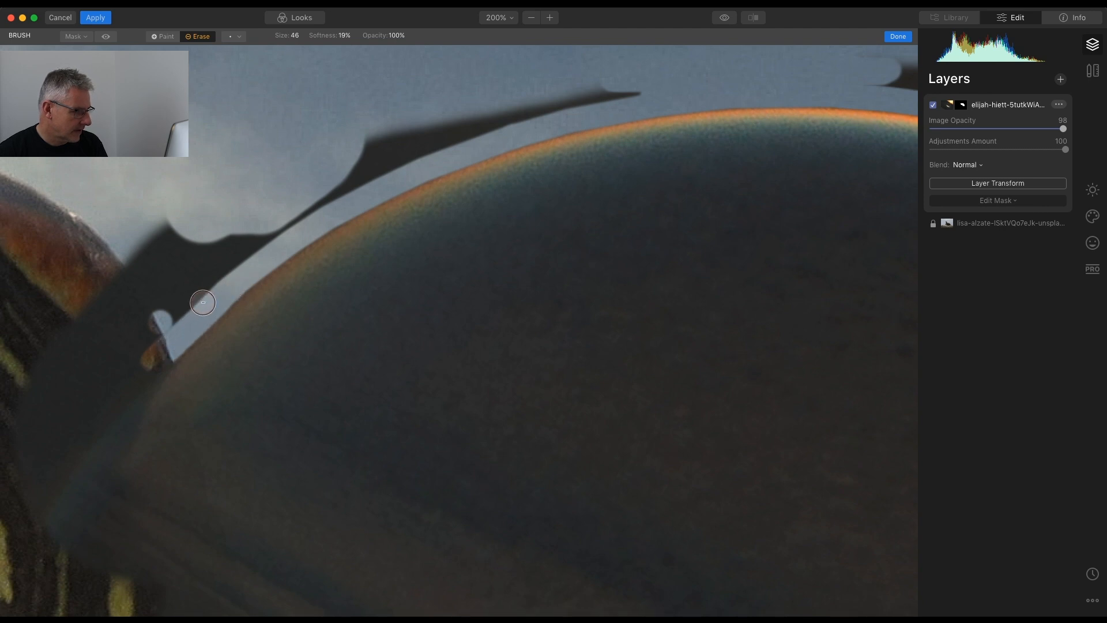
pyautogui.moveTo(160, 369); pyautogui.dragTo(160, 381)
# Erase the dark fringe hugging the right side of the ball's rim, from the crest down to the shell's rear tip.
pyautogui.hscroll(7, 632, 198)
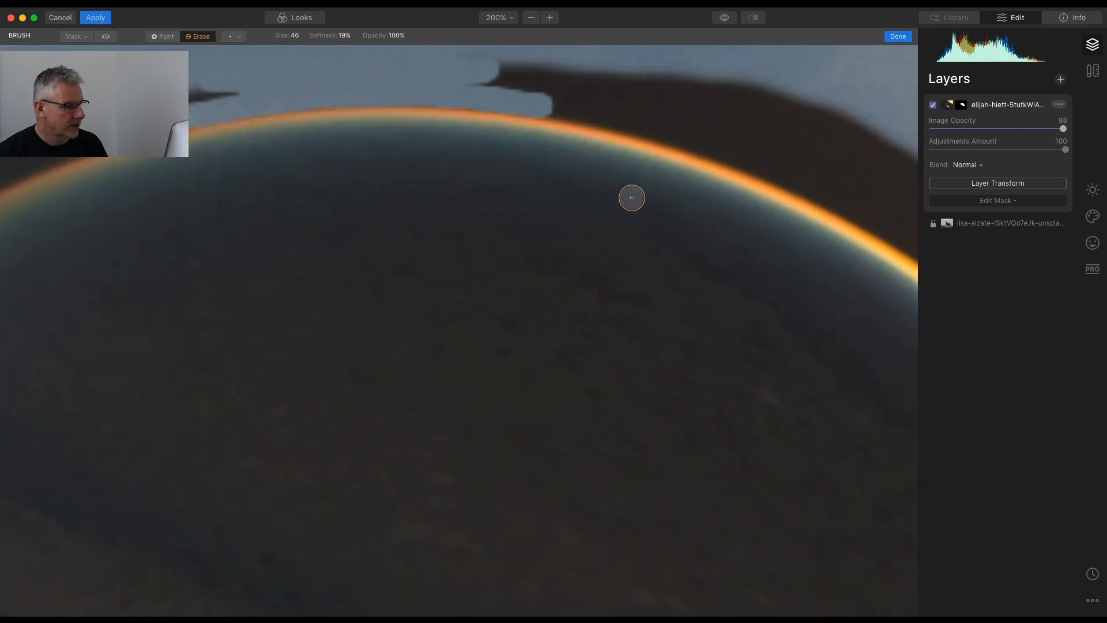
pyautogui.hscroll(3, 632, 198)
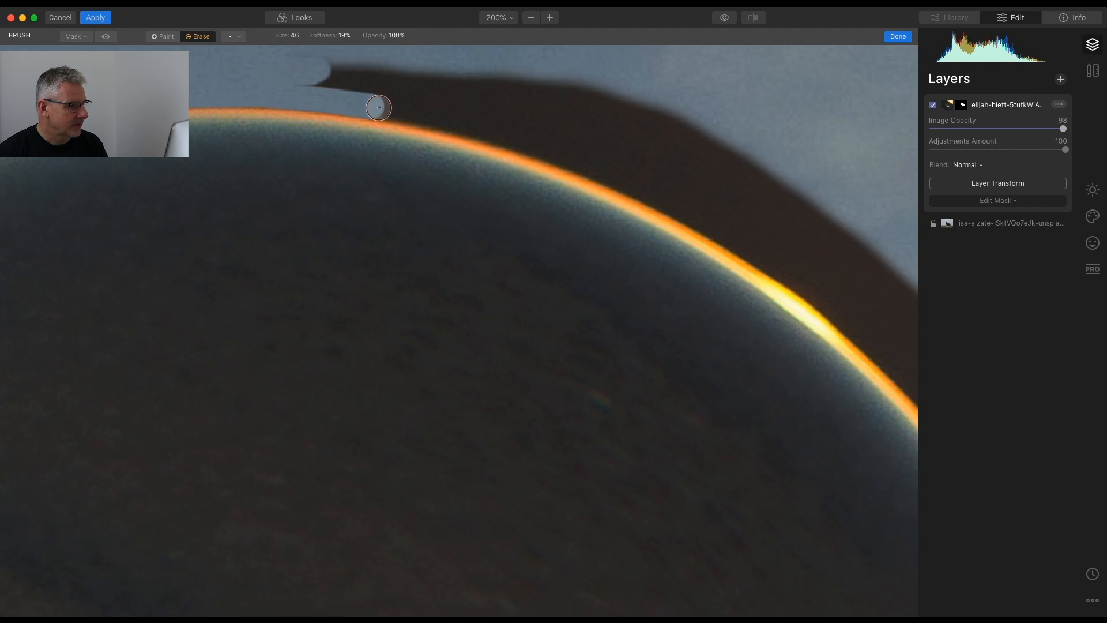
pyautogui.moveTo(481, 125)
pyautogui.mouseDown()
pyautogui.moveTo(614, 177)
pyautogui.moveTo(841, 315)
pyautogui.mouseUp()
pyautogui.moveTo(880, 337); pyautogui.dragTo(536, 143)
pyautogui.moveTo(562, 183)
pyautogui.mouseDown()
pyautogui.moveTo(488, 112)
pyautogui.moveTo(664, 298)
pyautogui.mouseUp()
pyautogui.moveTo(641, 272)
pyautogui.mouseDown()
pyautogui.moveTo(504, 97)
pyautogui.moveTo(606, 243)
pyautogui.moveTo(695, 484)
pyautogui.mouseUp()
pyautogui.hscroll(1, 526, 116)
pyautogui.moveTo(728, 455)
pyautogui.mouseDown()
pyautogui.moveTo(595, 89)
pyautogui.moveTo(567, 462)
pyautogui.moveTo(535, 537)
pyautogui.mouseUp()
pyautogui.moveTo(618, 457); pyautogui.dragTo(650, 161)
pyautogui.moveTo(570, 245); pyautogui.dragTo(507, 365)
pyautogui.moveTo(548, 326); pyautogui.dragTo(620, 293)
# Set the brush softness to 0% and erase all remaining dark fringe outside the ball's rim, from the shell's rear tip to the neck.
pyautogui.click(345, 36)
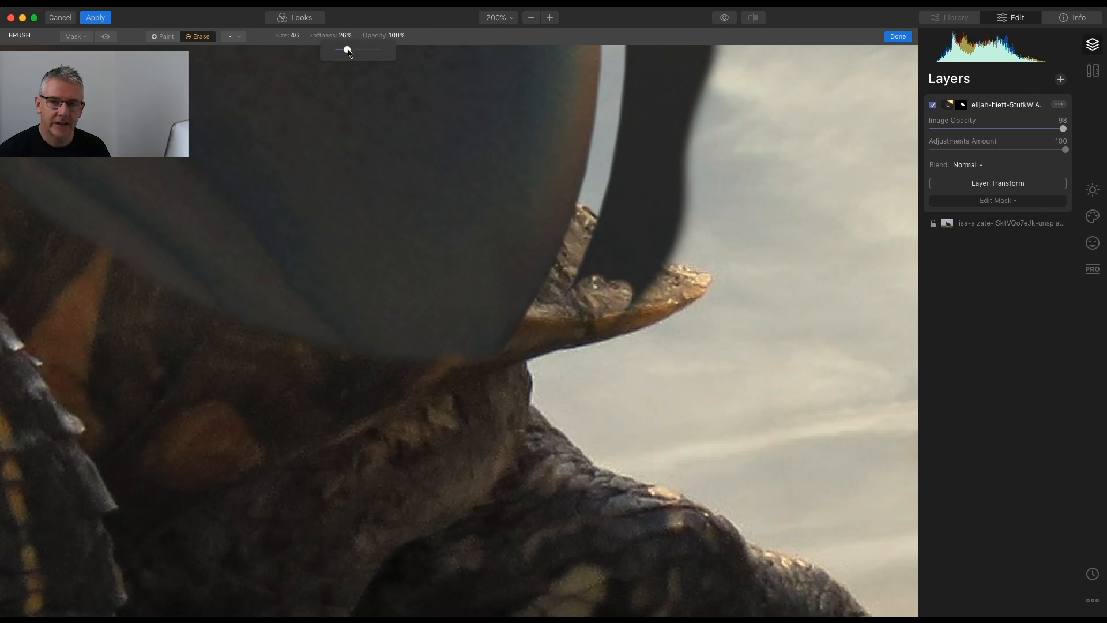
pyautogui.moveTo(348, 50); pyautogui.dragTo(335, 49)
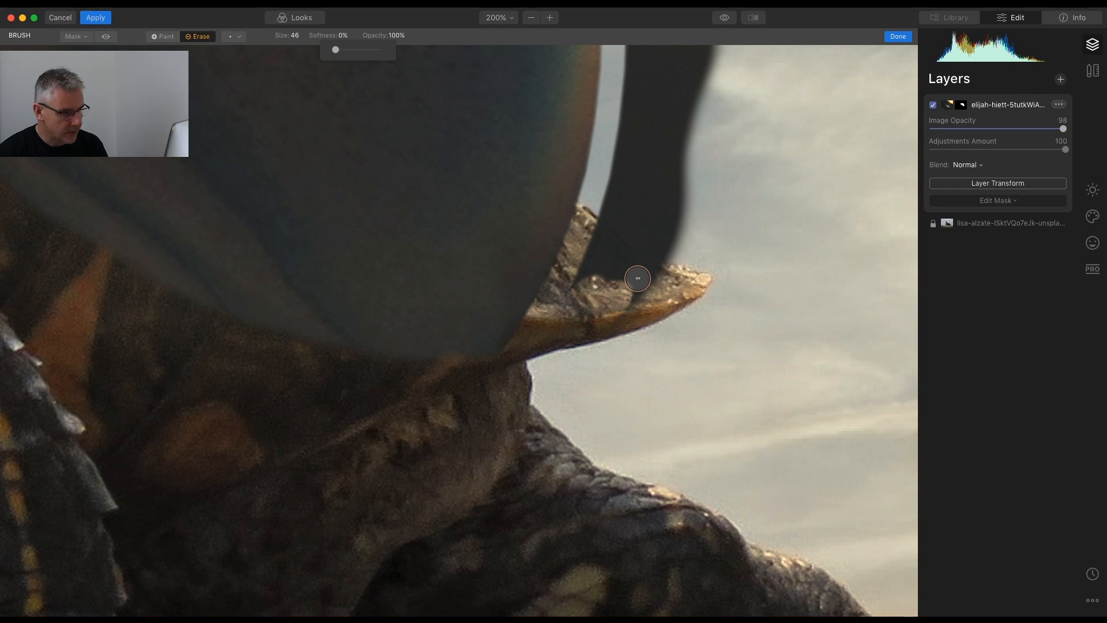
pyautogui.scroll(-5, 638, 278)
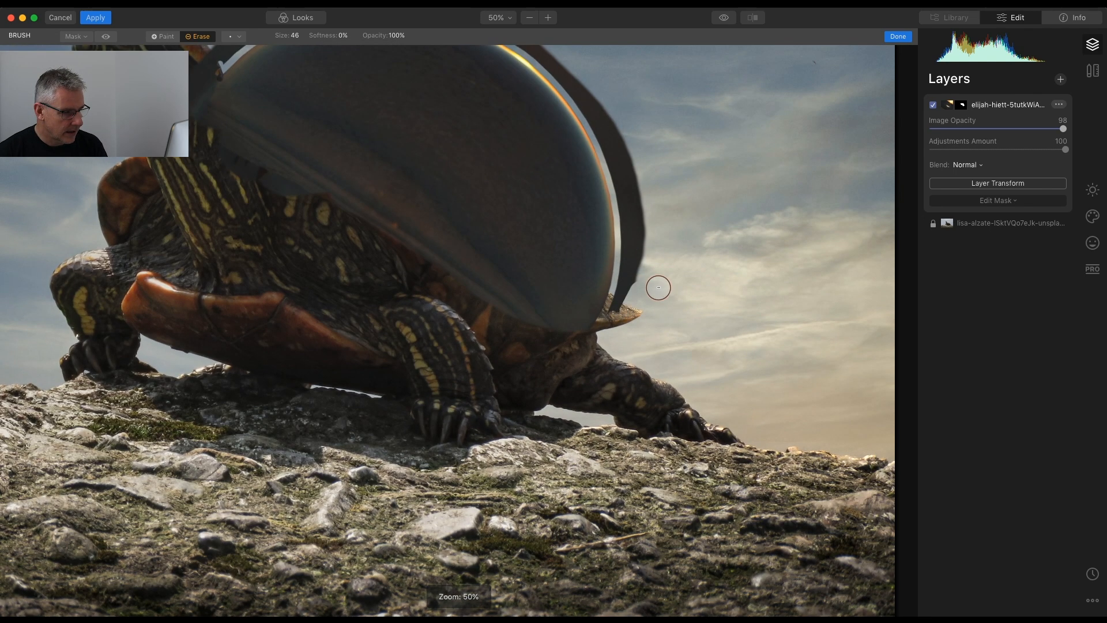
pyautogui.moveTo(627, 315)
pyautogui.mouseDown()
pyautogui.moveTo(637, 274)
pyautogui.moveTo(626, 287)
pyautogui.moveTo(627, 173)
pyautogui.moveTo(623, 182)
pyautogui.moveTo(584, 97)
pyautogui.mouseUp()
pyautogui.moveTo(630, 148); pyautogui.dragTo(691, 223)
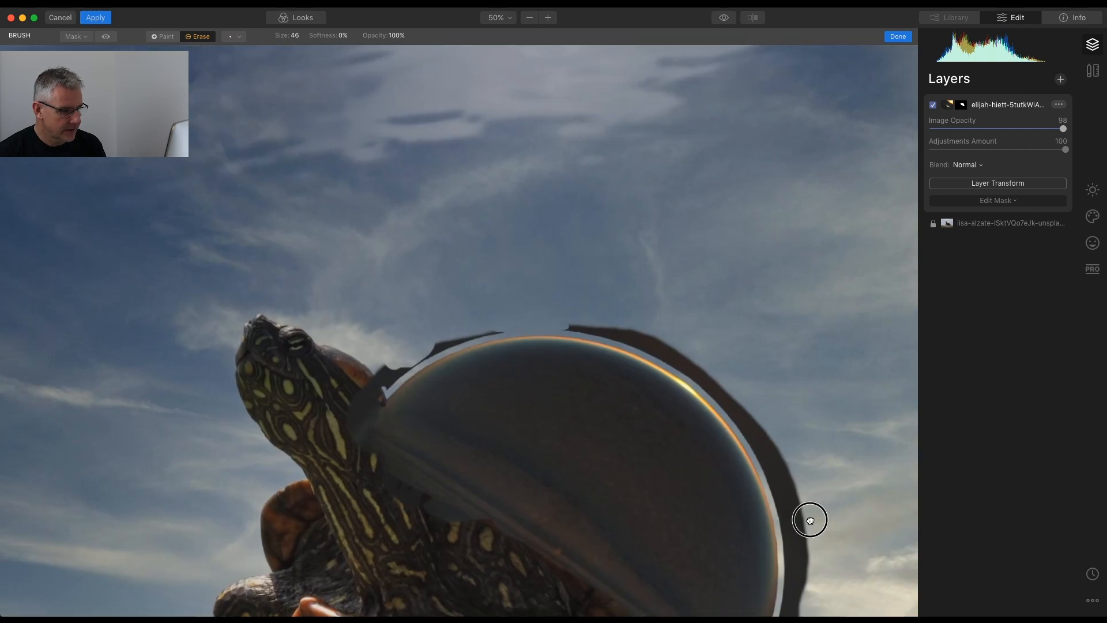
pyautogui.scroll(-3, 802, 484)
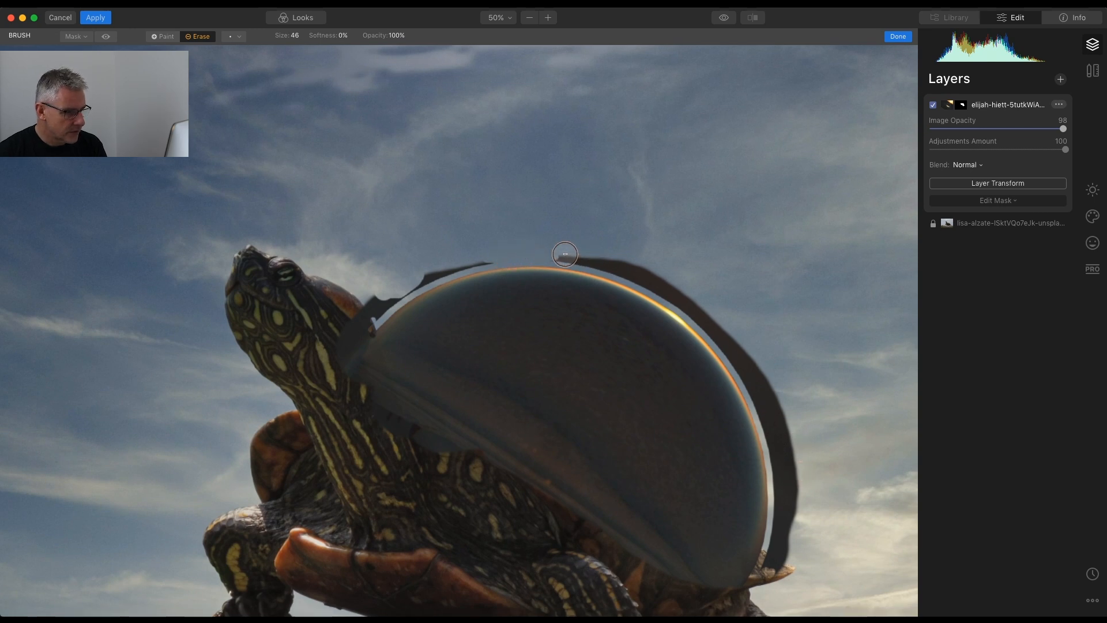
pyautogui.moveTo(546, 251)
pyautogui.mouseDown()
pyautogui.moveTo(642, 272)
pyautogui.moveTo(707, 314)
pyautogui.moveTo(743, 355)
pyautogui.mouseUp()
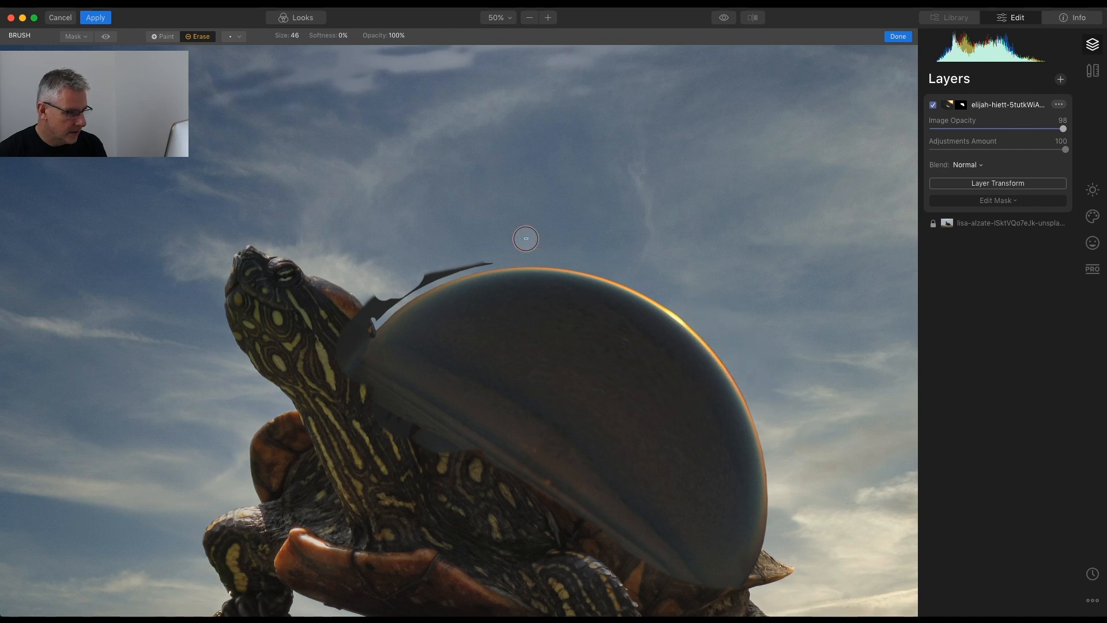
pyautogui.moveTo(490, 255)
pyautogui.mouseDown()
pyautogui.moveTo(413, 278)
pyautogui.moveTo(352, 329)
pyautogui.moveTo(363, 310)
pyautogui.moveTo(345, 369)
pyautogui.moveTo(345, 321)
pyautogui.moveTo(356, 382)
pyautogui.moveTo(354, 334)
pyautogui.mouseUp()
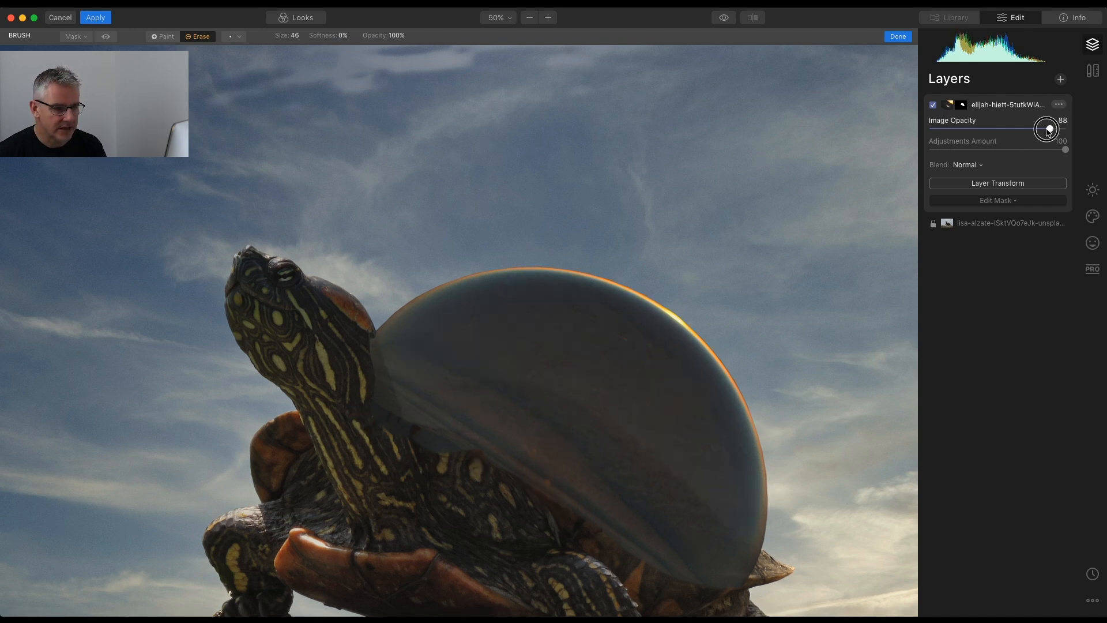
# Lower the layer's image opacity to 60 and erase the glass overlay from the back edge of the turtle's neck.
pyautogui.moveTo(1048, 131); pyautogui.dragTo(1027, 131)
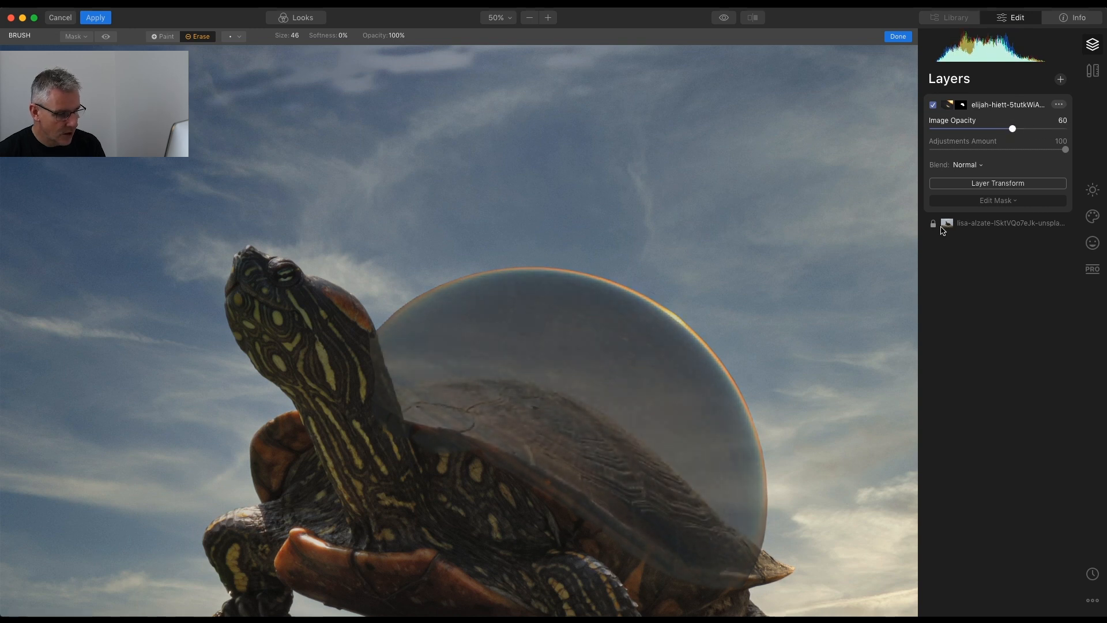
pyautogui.moveTo(832, 461); pyautogui.dragTo(907, 225)
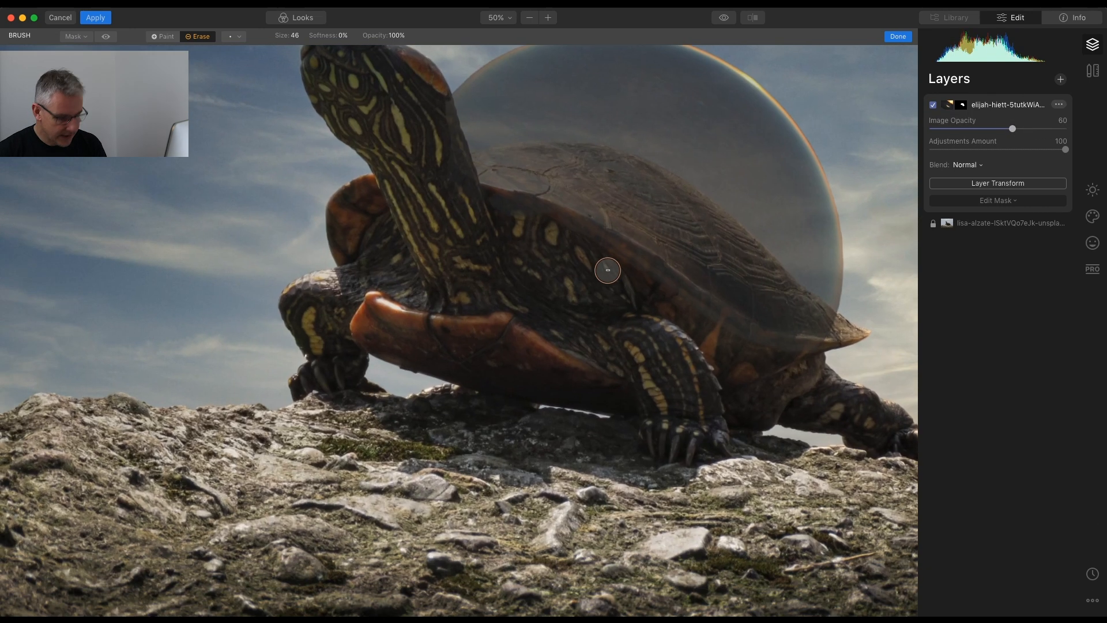
pyautogui.scroll(5, 587, 261)
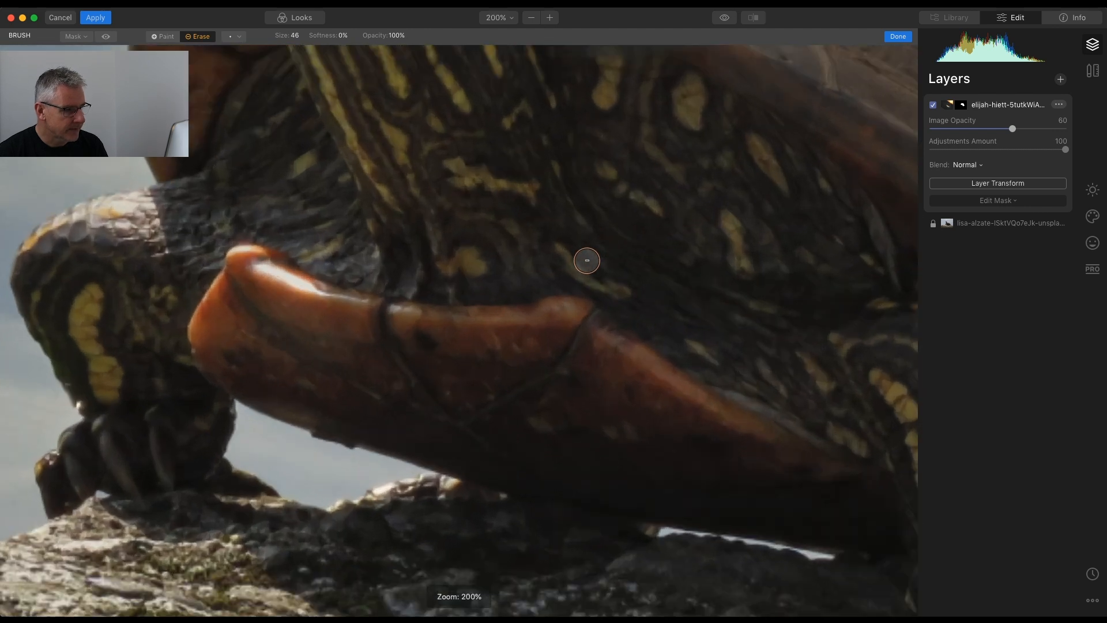
pyautogui.scroll(10, 605, 168)
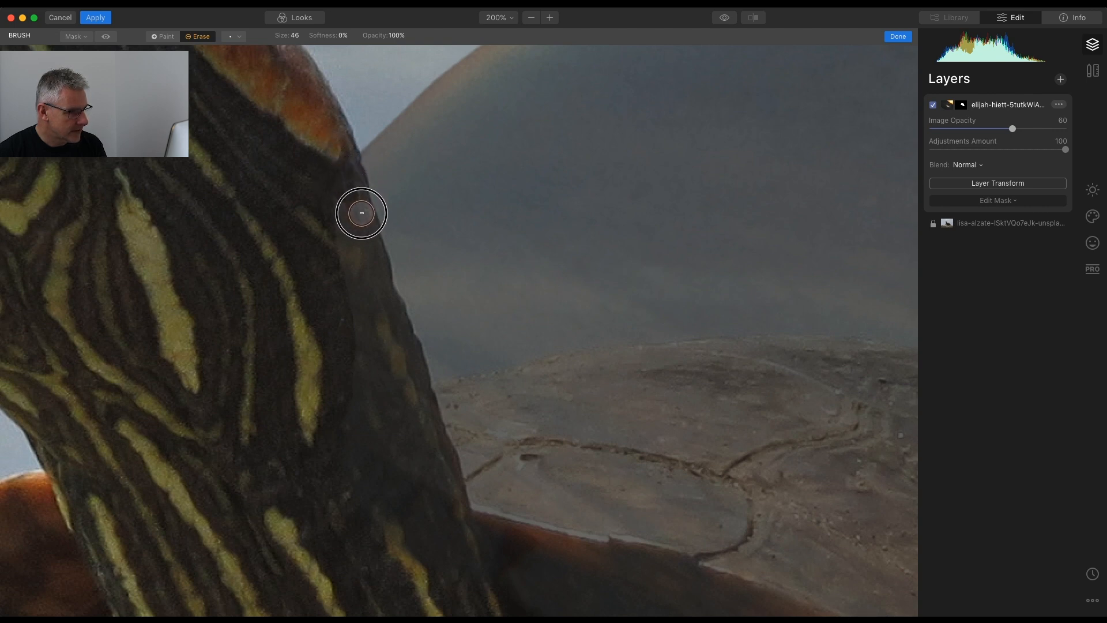
pyautogui.moveTo(364, 221); pyautogui.dragTo(452, 497)
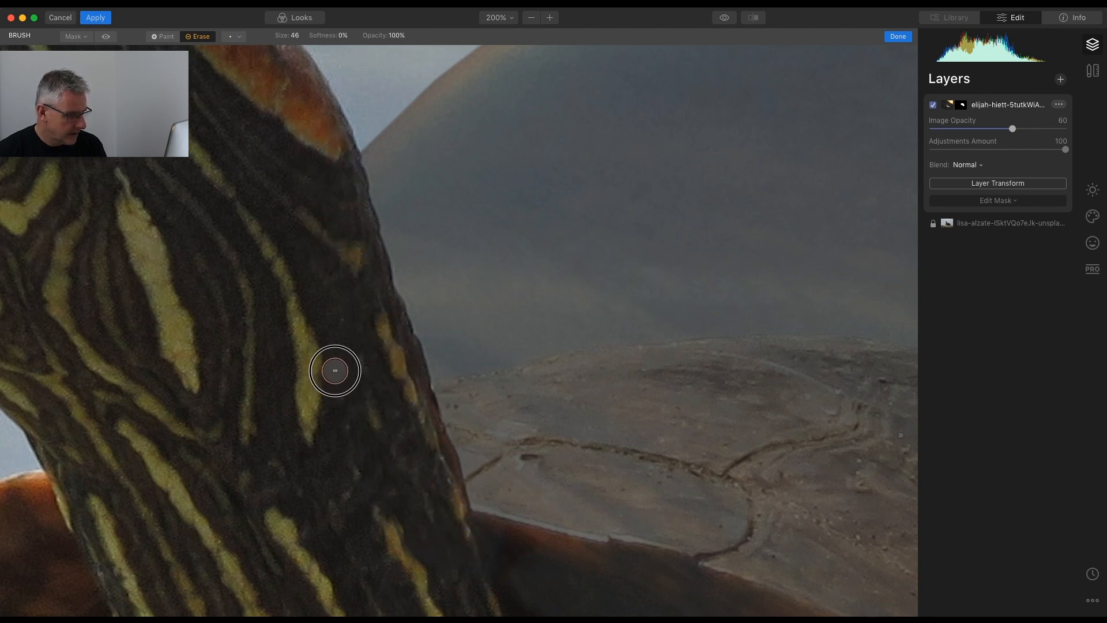
# Erase the glass overlay from the shell's orange lower edge, working from the neck back past the front leg.
pyautogui.moveTo(526, 531); pyautogui.dragTo(327, 76)
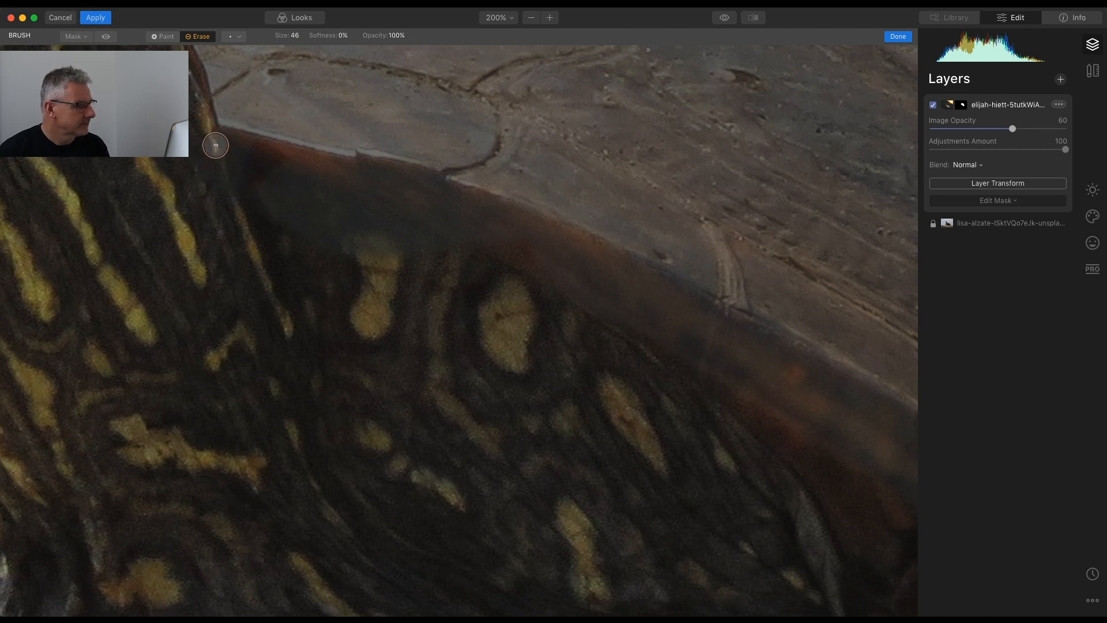
pyautogui.moveTo(219, 137)
pyautogui.mouseDown()
pyautogui.moveTo(427, 184)
pyautogui.moveTo(477, 205)
pyautogui.moveTo(492, 225)
pyautogui.moveTo(488, 206)
pyautogui.moveTo(554, 229)
pyautogui.moveTo(888, 410)
pyautogui.mouseUp()
pyautogui.moveTo(836, 380)
pyautogui.mouseDown()
pyautogui.moveTo(756, 353)
pyautogui.moveTo(344, 146)
pyautogui.moveTo(335, 131)
pyautogui.moveTo(300, 126)
pyautogui.mouseUp()
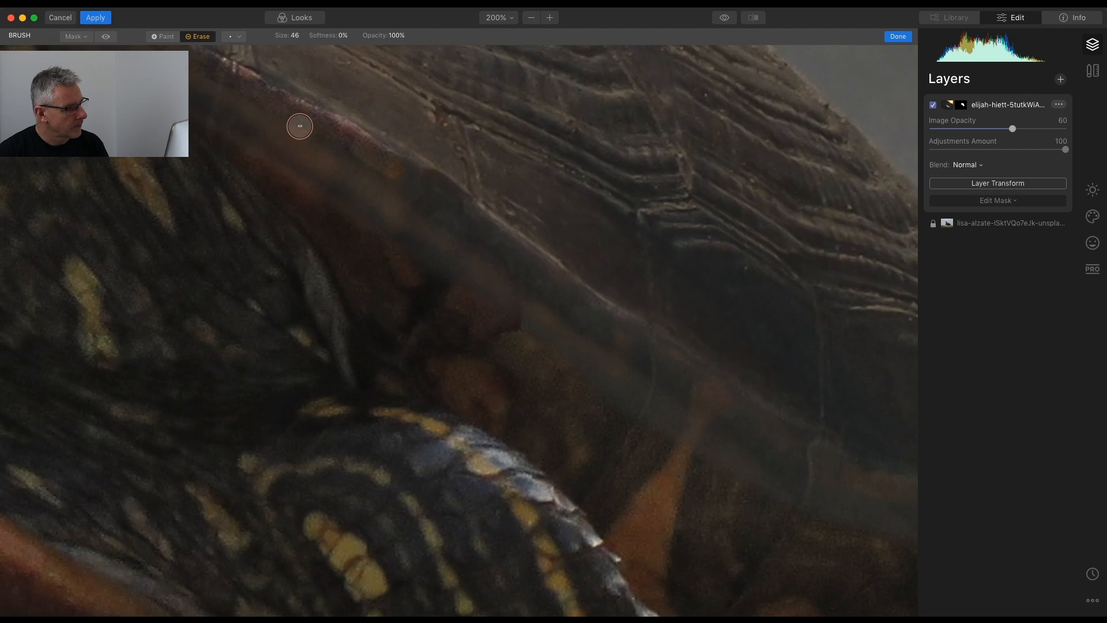
pyautogui.moveTo(388, 169)
pyautogui.mouseDown()
pyautogui.moveTo(446, 192)
pyautogui.moveTo(413, 181)
pyautogui.moveTo(585, 306)
pyautogui.moveTo(819, 441)
pyautogui.mouseUp()
# Erase the glass overlay below the rear part of the shell's edge up to its pointed tip, cleaning up leftover spots.
pyautogui.moveTo(797, 360)
pyautogui.mouseDown()
pyautogui.moveTo(477, 185)
pyautogui.moveTo(374, 107)
pyautogui.mouseUp()
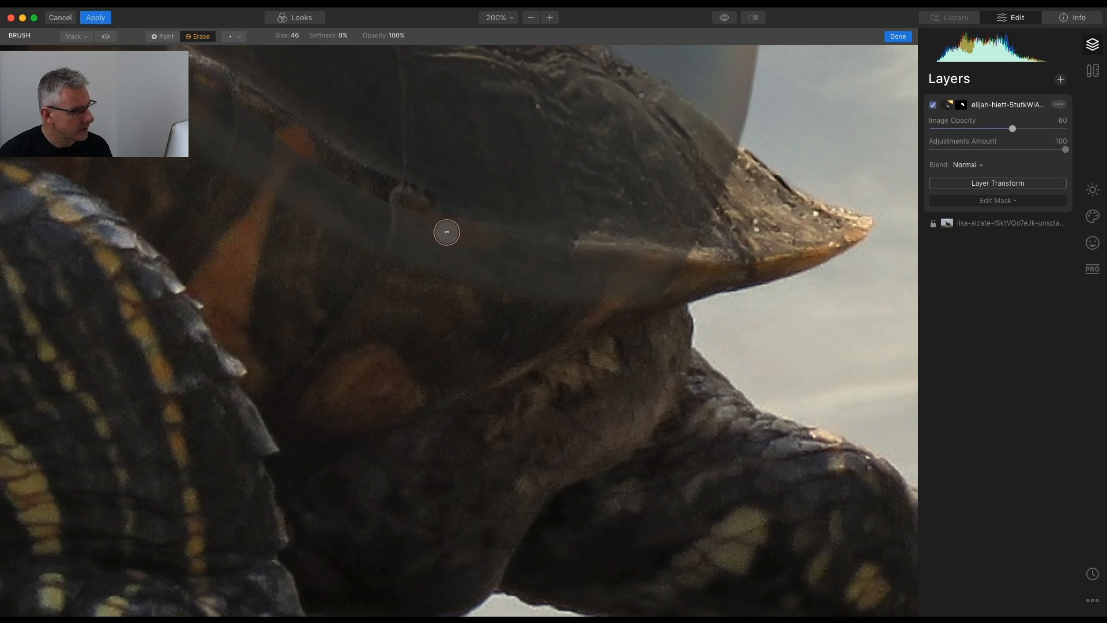
pyautogui.moveTo(423, 210)
pyautogui.mouseDown()
pyautogui.moveTo(497, 248)
pyautogui.moveTo(547, 254)
pyautogui.mouseUp()
pyautogui.moveTo(411, 197)
pyautogui.mouseDown()
pyautogui.moveTo(533, 260)
pyautogui.moveTo(705, 271)
pyautogui.moveTo(674, 289)
pyautogui.moveTo(447, 263)
pyautogui.moveTo(641, 274)
pyautogui.mouseUp()
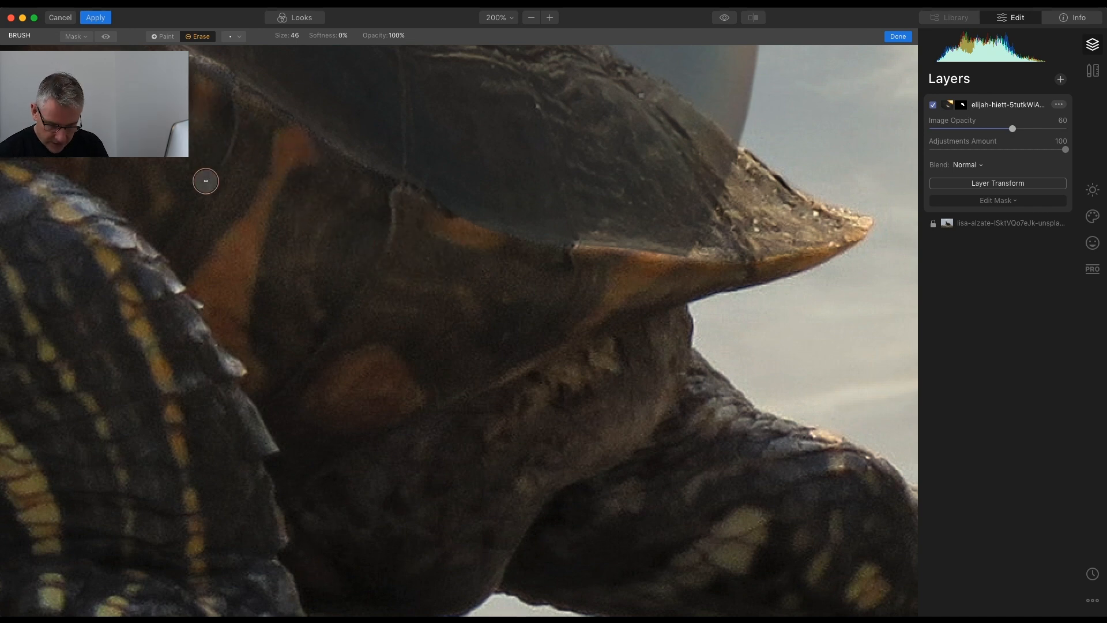
pyautogui.press('super+minus')
pyautogui.press('super+minus')
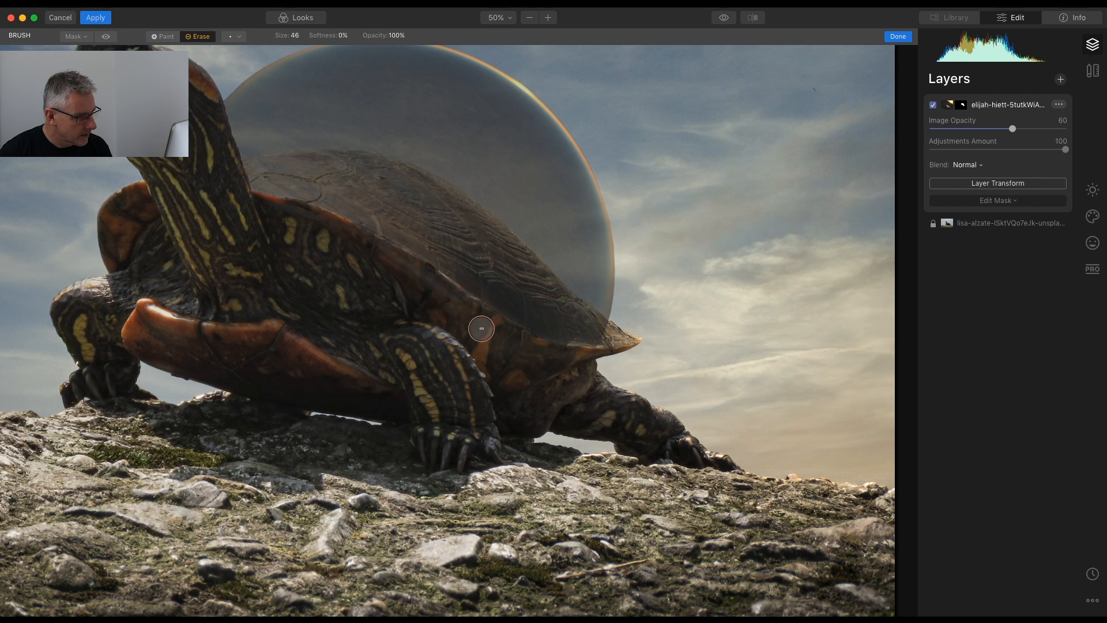
pyautogui.moveTo(472, 316)
pyautogui.mouseDown()
pyautogui.moveTo(321, 226)
pyautogui.moveTo(247, 210)
pyautogui.moveTo(325, 227)
pyautogui.moveTo(245, 205)
pyautogui.moveTo(385, 260)
pyautogui.moveTo(534, 357)
pyautogui.moveTo(586, 365)
pyautogui.moveTo(533, 361)
pyautogui.moveTo(574, 360)
pyautogui.moveTo(534, 354)
pyautogui.moveTo(569, 356)
pyautogui.moveTo(397, 288)
pyautogui.mouseUp()
# Paint the glass mask back in over the rear of the shell and lower the layer's image opacity to 31.
pyautogui.press('x')
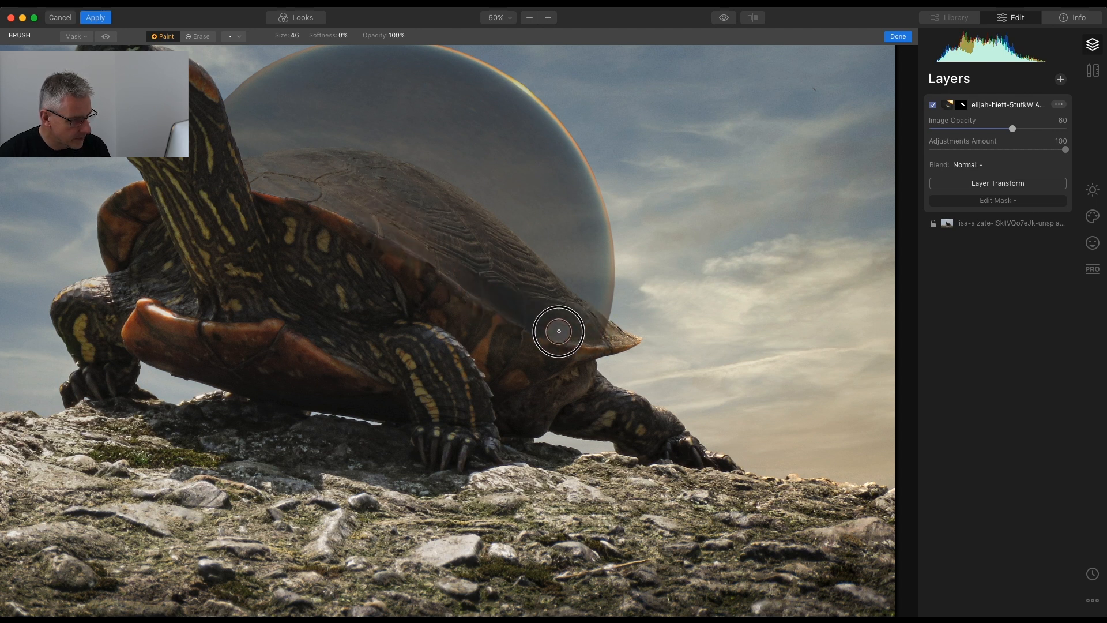
pyautogui.scroll(3, 364, 259)
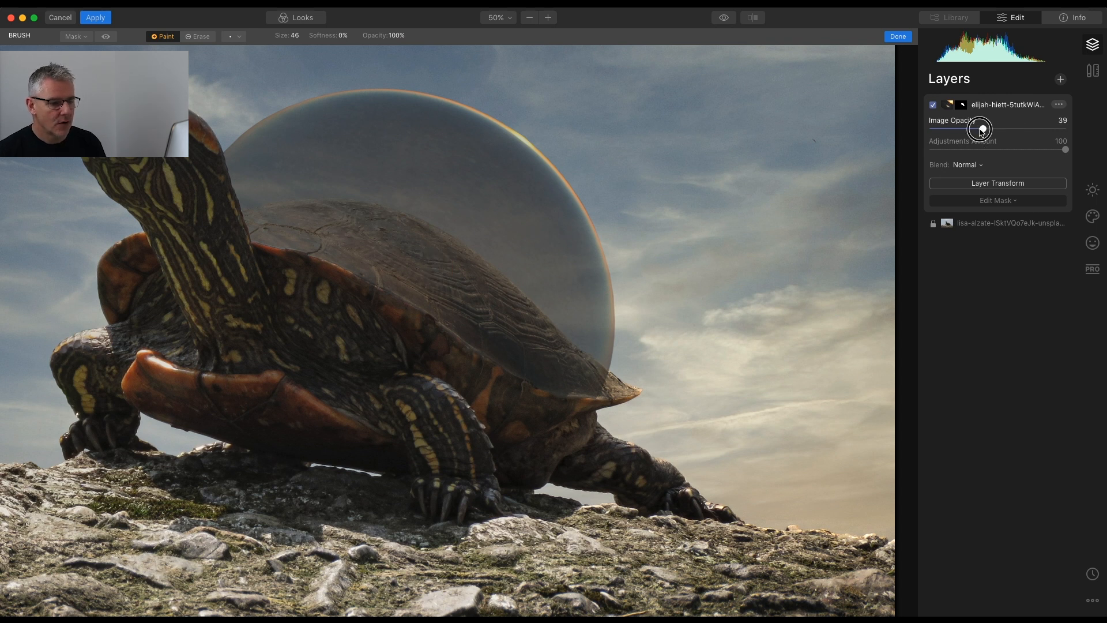
pyautogui.moveTo(974, 129); pyautogui.dragTo(974, 130)
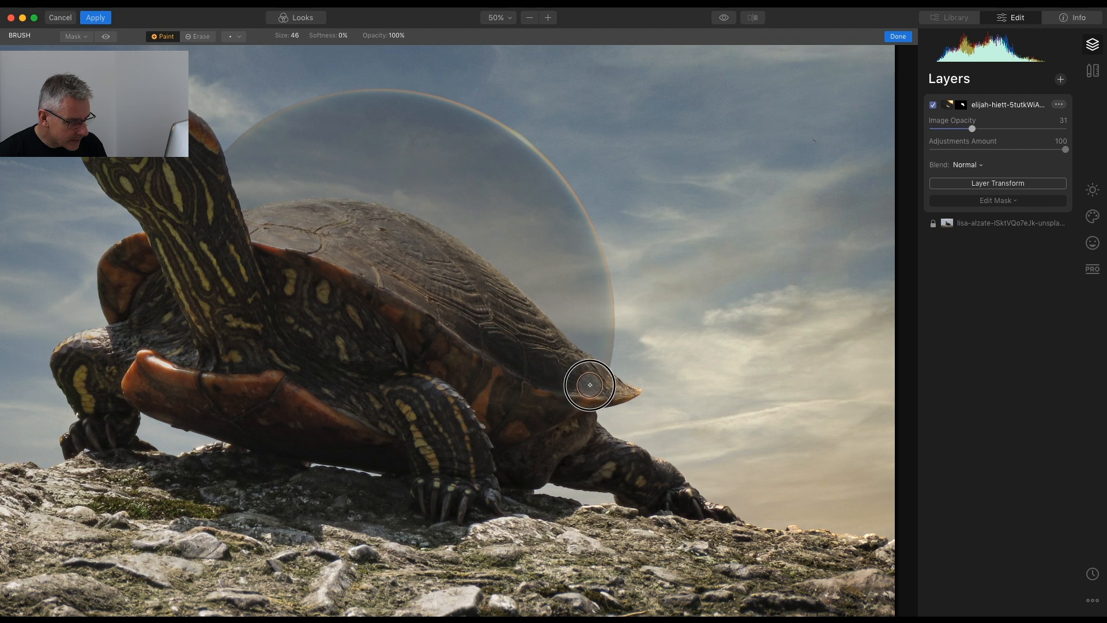
pyautogui.moveTo(564, 383); pyautogui.dragTo(588, 381)
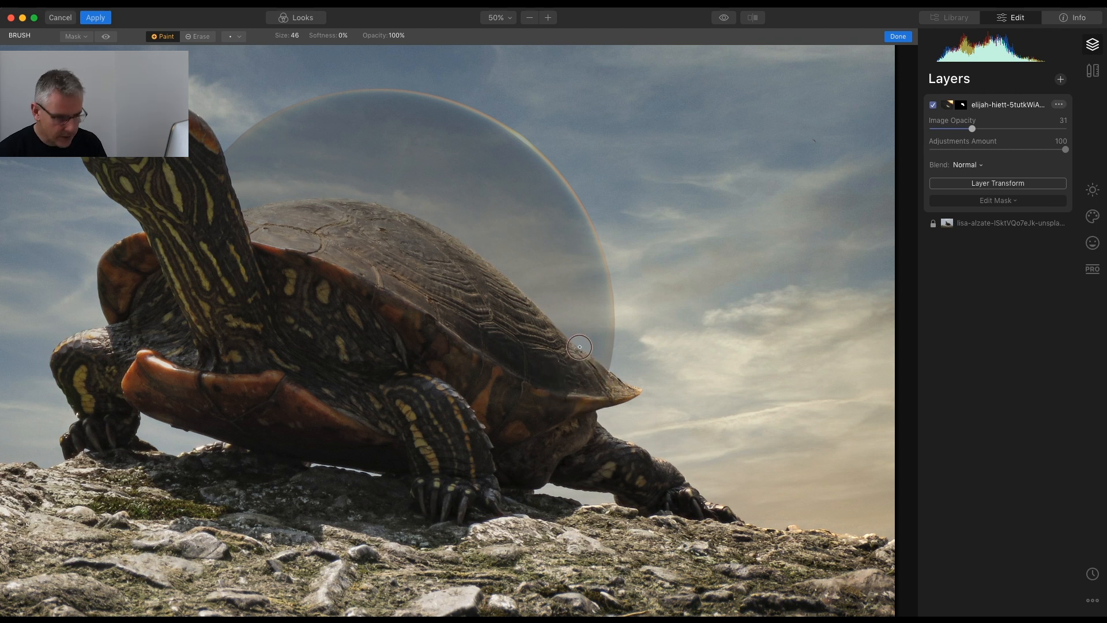
# Add CHAOS.jpg from the Desktop as a new image layer.
pyautogui.press('super+0')
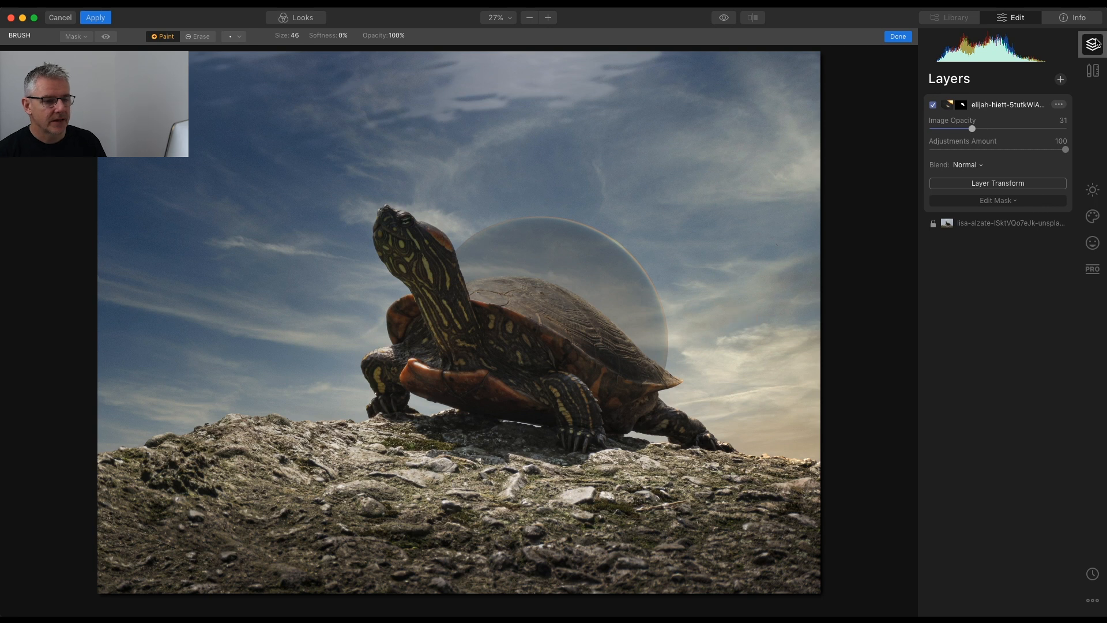
pyautogui.click(1062, 79)
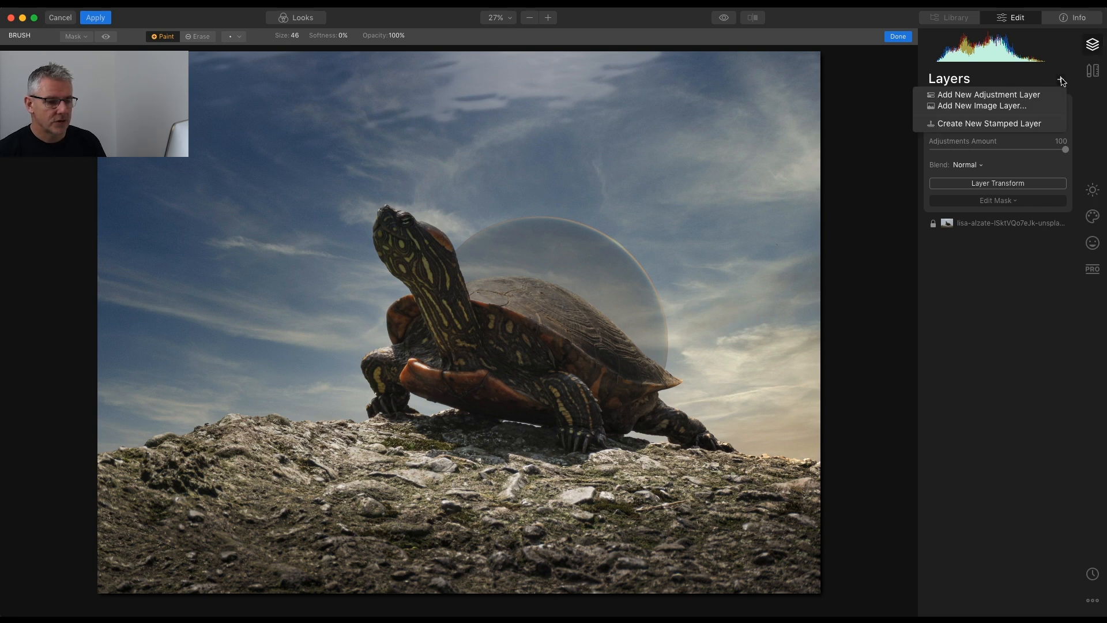
pyautogui.click(1032, 106)
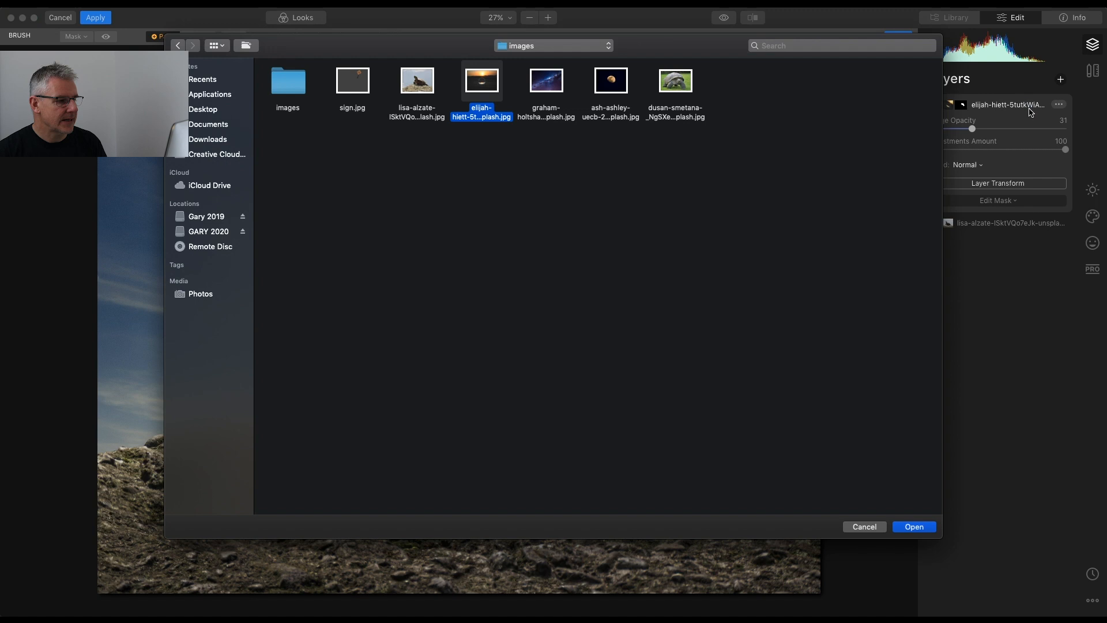
pyautogui.click(203, 112)
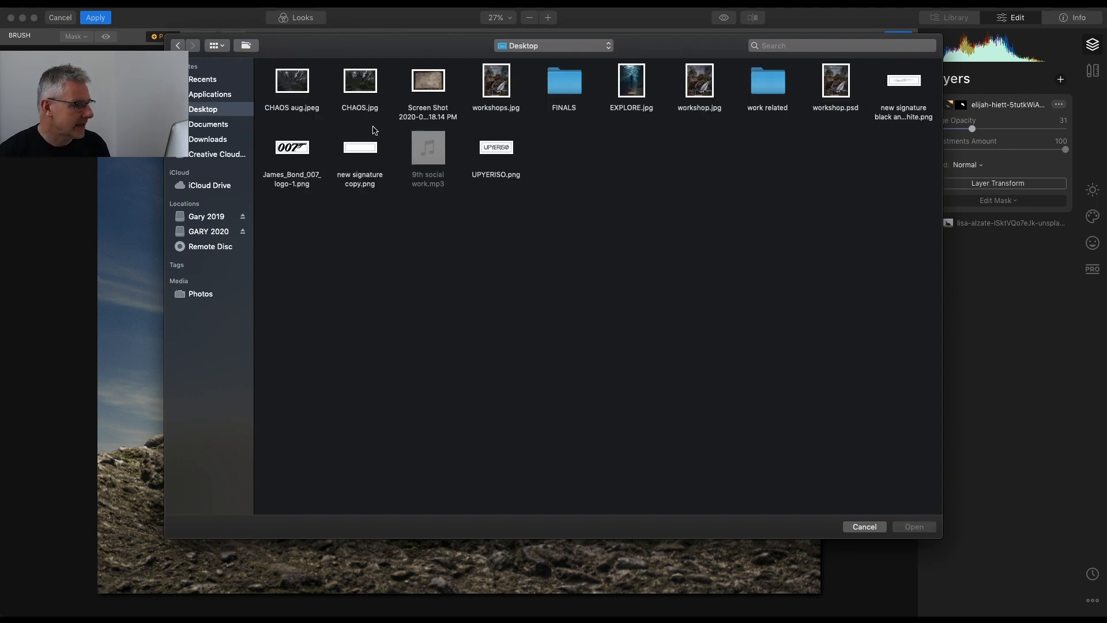
pyautogui.click(369, 94)
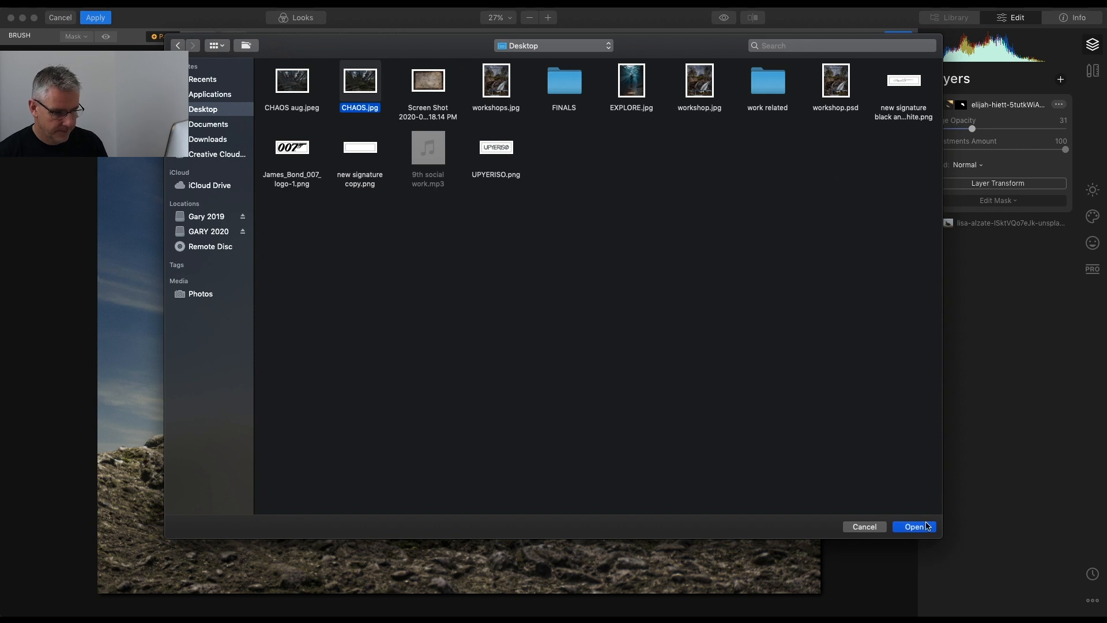
pyautogui.press('Return')
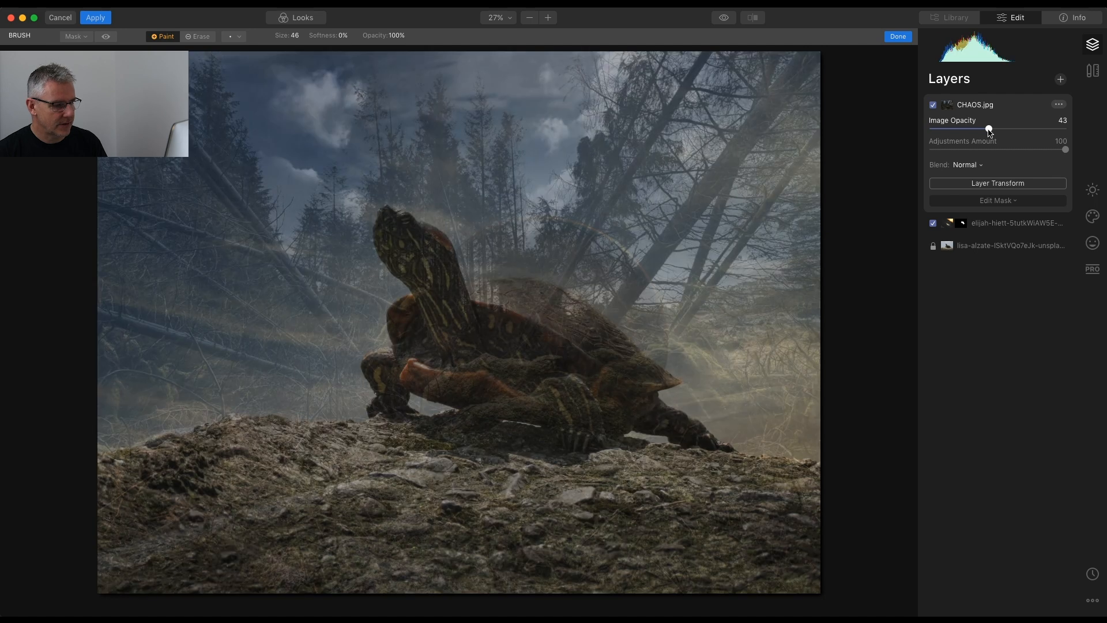
# Transform the CHAOS.jpg layer with locked proportions, shrinking it to 1100 by 825, rotating it to -29° and moving it onto the turtle's shell.
pyautogui.click(1013, 186)
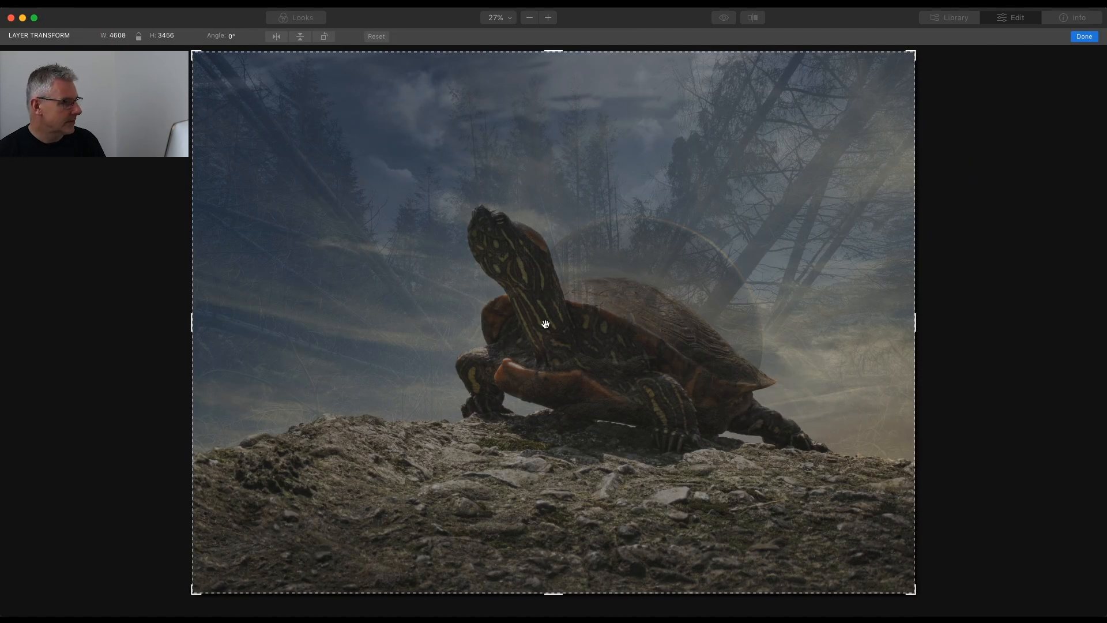
pyautogui.click(139, 37)
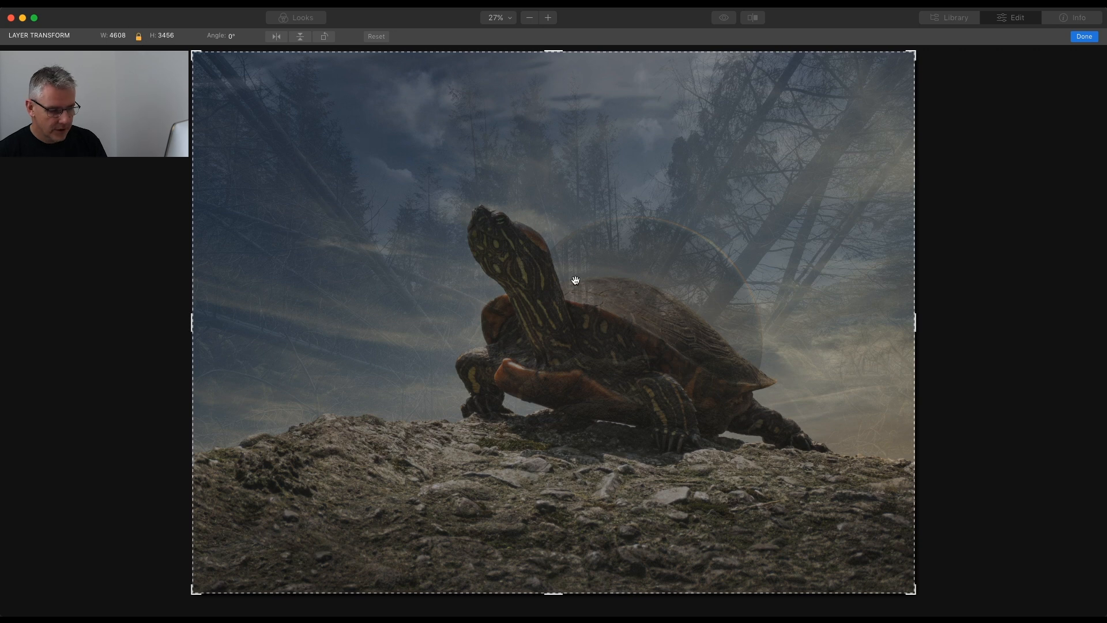
pyautogui.moveTo(916, 593); pyautogui.dragTo(338, 242)
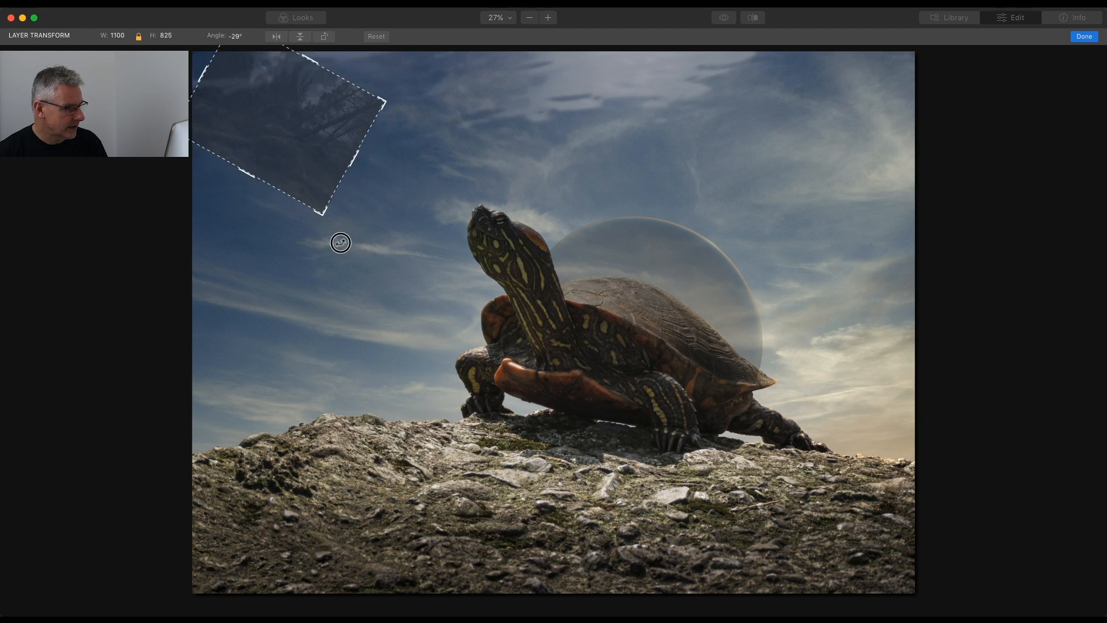
pyautogui.moveTo(306, 114); pyautogui.dragTo(691, 299)
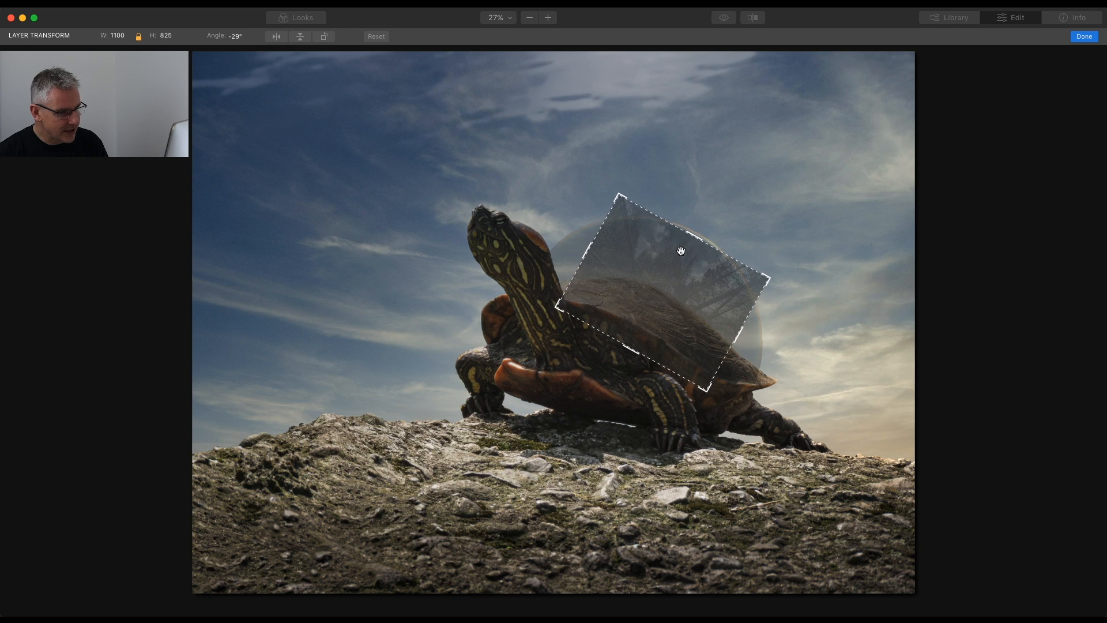
# Enlarge the forest image to 1578 by 1183, position it over the glass ball and finish the transform.
pyautogui.moveTo(770, 279); pyautogui.dragTo(834, 270)
pyautogui.moveTo(680, 321); pyautogui.dragTo(641, 342)
pyautogui.moveTo(798, 287); pyautogui.dragTo(821, 283)
pyautogui.moveTo(708, 326); pyautogui.dragTo(694, 337)
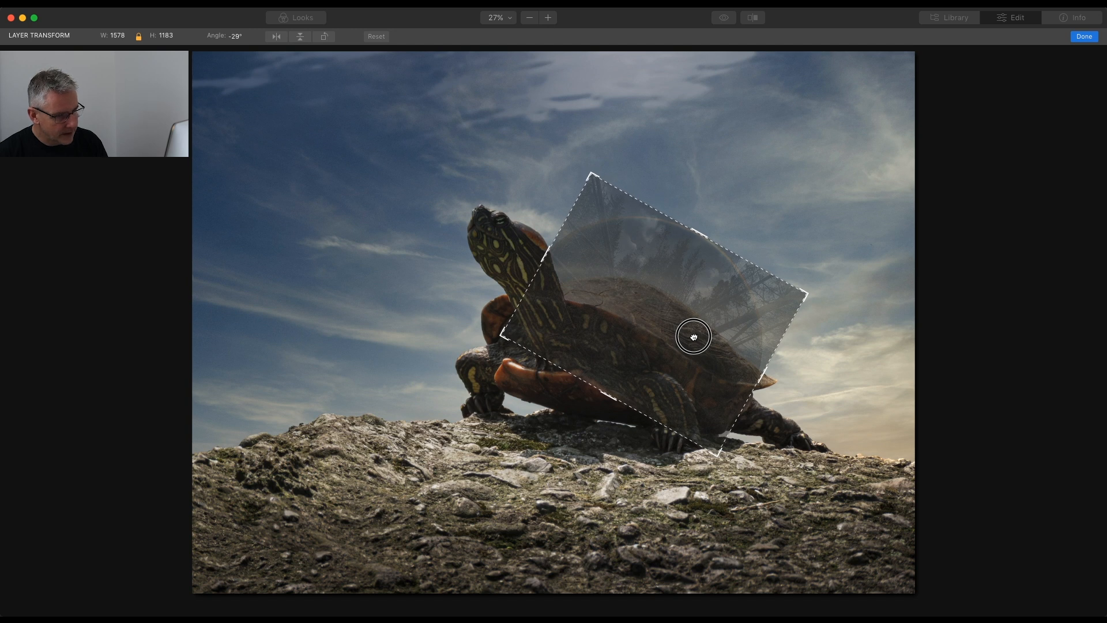
pyautogui.moveTo(694, 337); pyautogui.dragTo(694, 338)
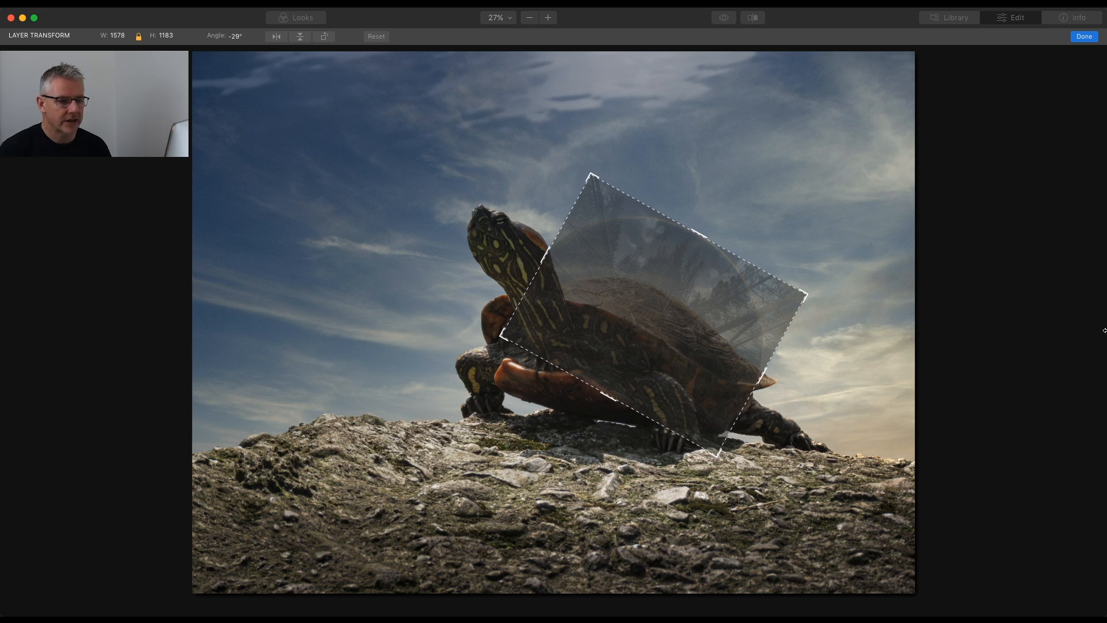
pyautogui.click(1093, 37)
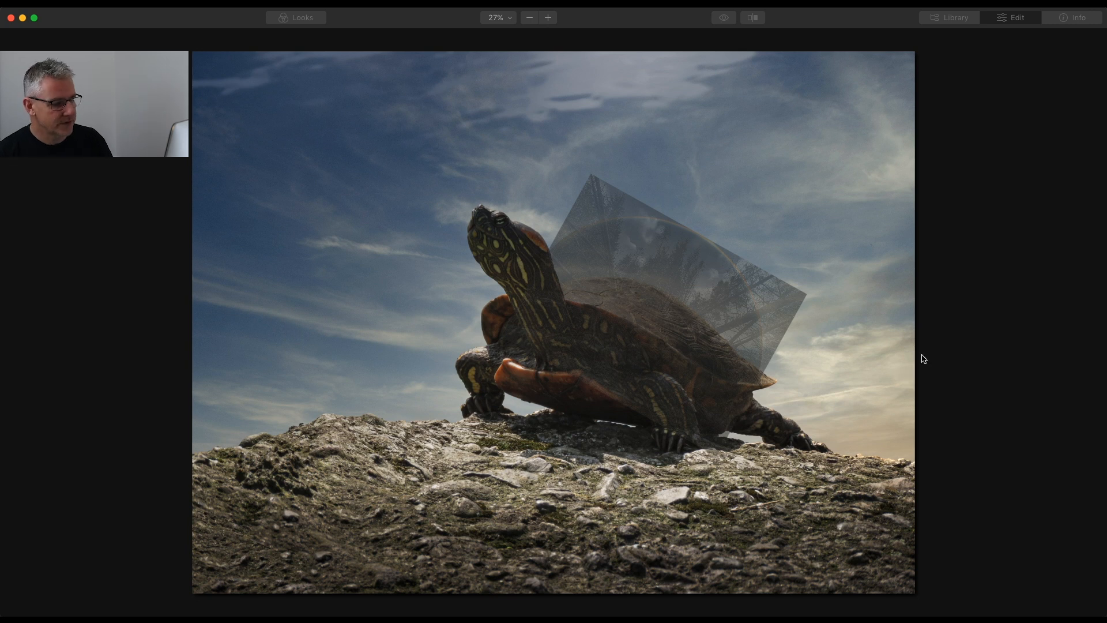
# Set the CHAOS.jpg layer's image opacity to 58 and paint the forest into the glass ball's centre with a 100% soft brush.
pyautogui.press('b')
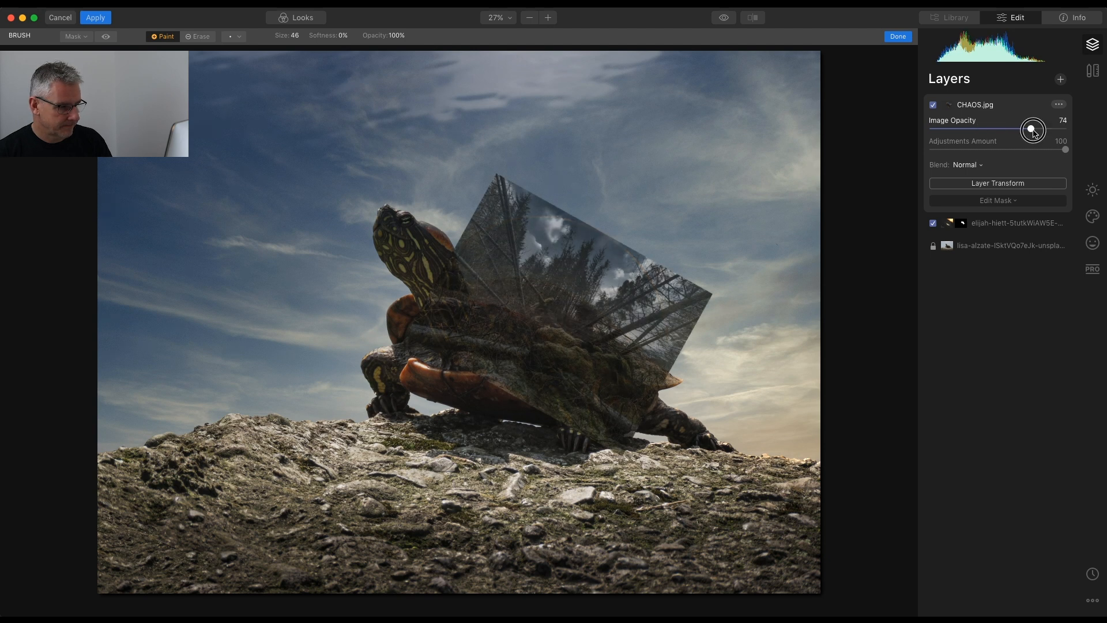
pyautogui.moveTo(1018, 134); pyautogui.dragTo(1012, 134)
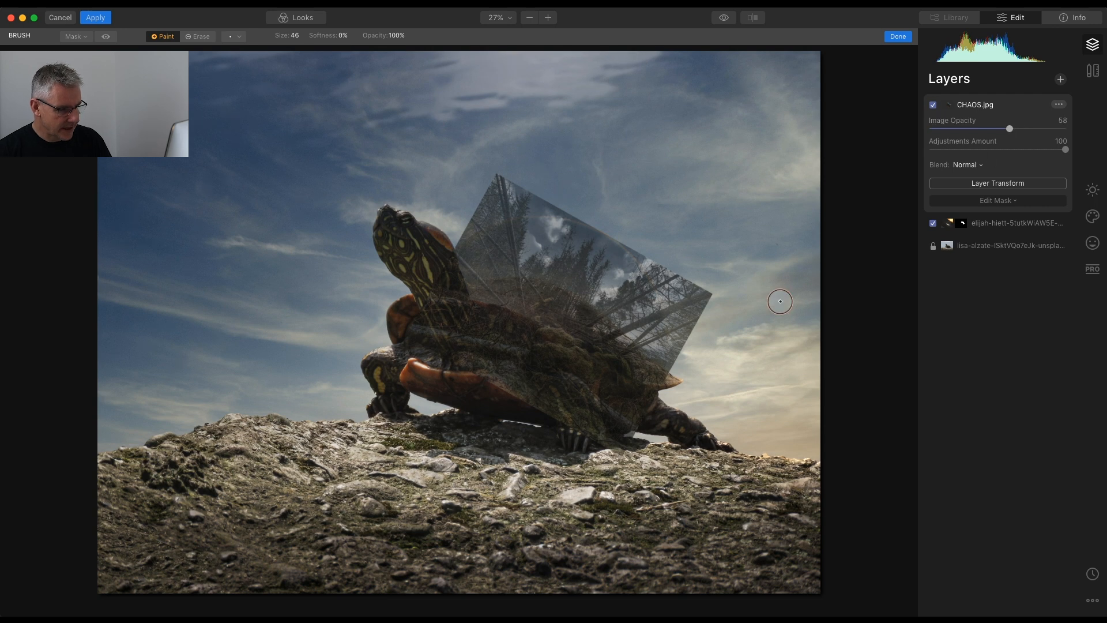
pyautogui.hotkey('shift', ']')
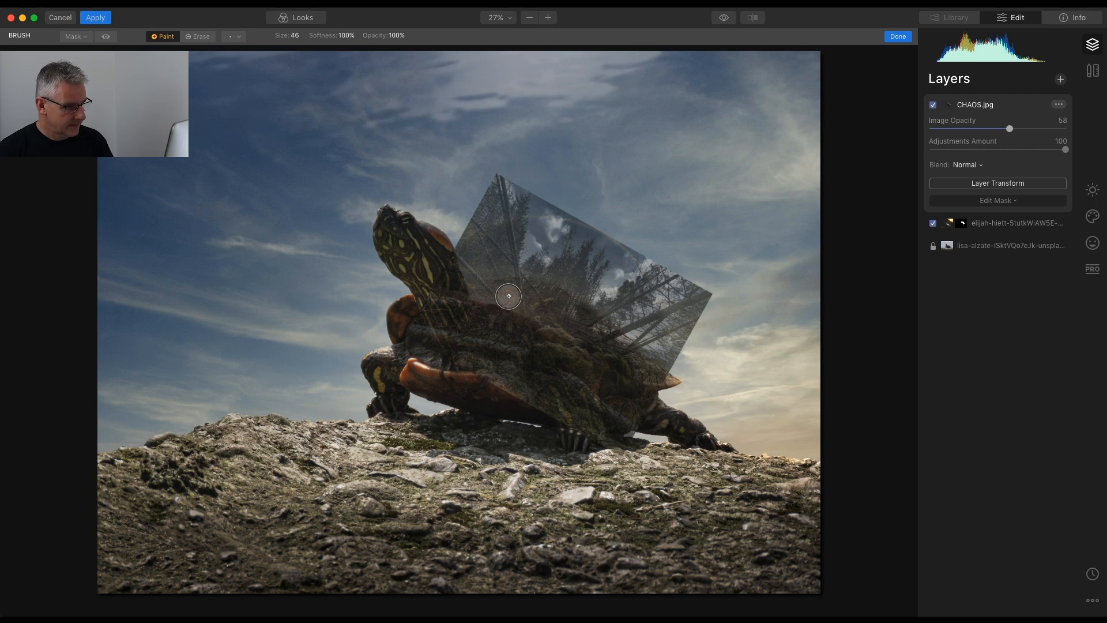
pyautogui.click(536, 308)
pyautogui.moveTo(519, 301)
pyautogui.mouseDown()
pyautogui.moveTo(583, 319)
pyautogui.moveTo(500, 286)
pyautogui.moveTo(559, 297)
pyautogui.moveTo(509, 281)
pyautogui.moveTo(509, 269)
pyautogui.moveTo(535, 258)
pyautogui.moveTo(496, 260)
pyautogui.moveTo(515, 257)
pyautogui.moveTo(482, 292)
pyautogui.moveTo(485, 273)
pyautogui.moveTo(518, 255)
pyautogui.moveTo(467, 279)
pyautogui.moveTo(520, 250)
pyautogui.moveTo(571, 271)
pyautogui.moveTo(614, 338)
pyautogui.moveTo(590, 295)
pyautogui.moveTo(514, 253)
pyautogui.mouseUp()
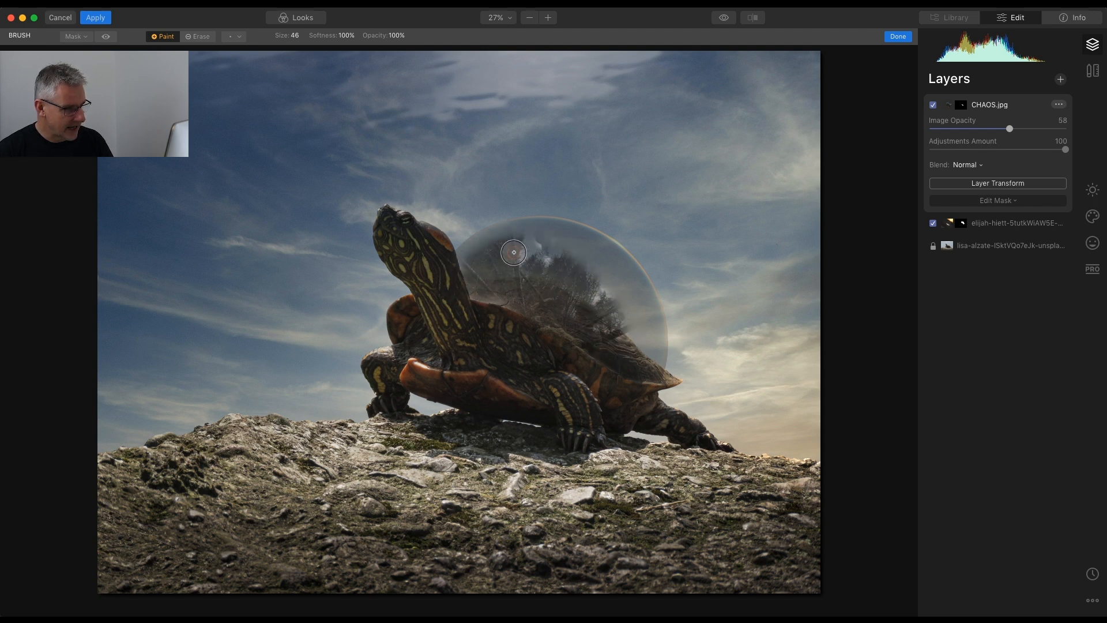
# Raise the layer's image opacity to 70 and paint the forest across the rest of the ball, enlarging the brush to 58.
pyautogui.moveTo(589, 278)
pyautogui.mouseDown()
pyautogui.moveTo(574, 261)
pyautogui.moveTo(595, 267)
pyautogui.moveTo(607, 290)
pyautogui.moveTo(581, 272)
pyautogui.moveTo(611, 294)
pyautogui.moveTo(621, 323)
pyautogui.moveTo(602, 279)
pyautogui.moveTo(629, 340)
pyautogui.moveTo(612, 285)
pyautogui.moveTo(632, 333)
pyautogui.moveTo(628, 307)
pyautogui.moveTo(631, 369)
pyautogui.mouseUp()
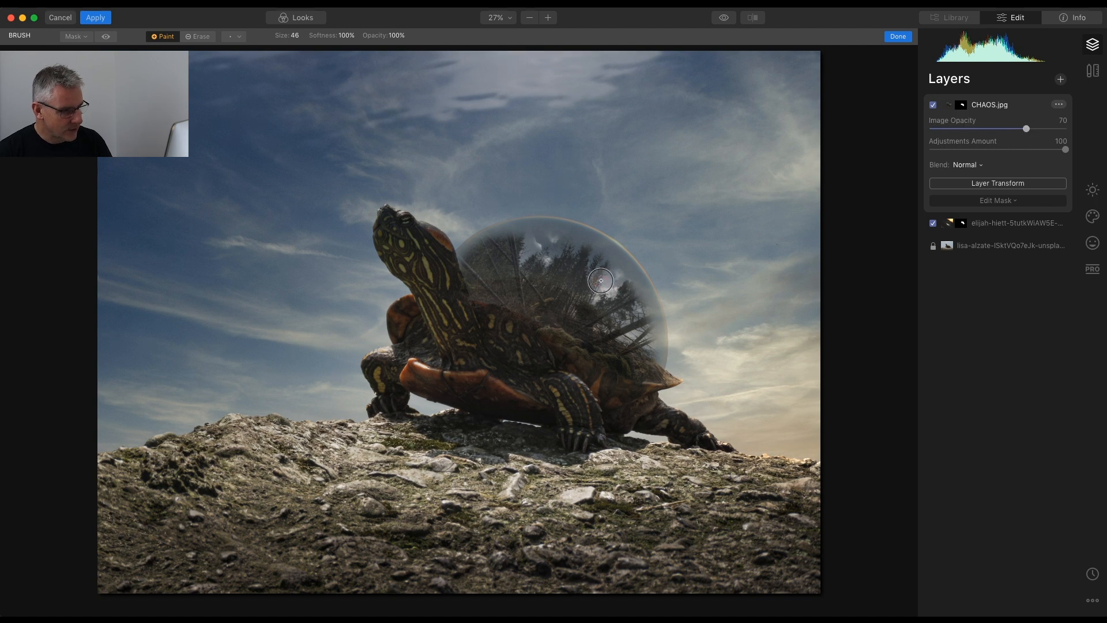
pyautogui.press(']')
pyautogui.press(']')
pyautogui.press(']')
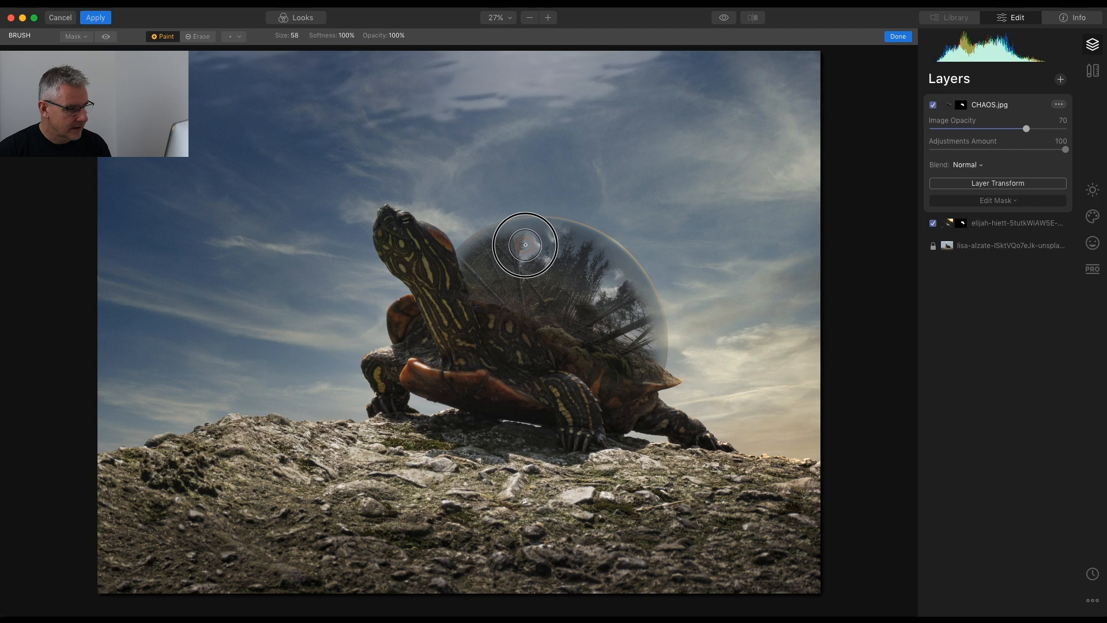
pyautogui.moveTo(487, 258)
pyautogui.mouseDown()
pyautogui.moveTo(509, 305)
pyautogui.moveTo(575, 311)
pyautogui.moveTo(593, 285)
pyautogui.moveTo(613, 291)
pyautogui.moveTo(643, 357)
pyautogui.moveTo(619, 288)
pyautogui.moveTo(577, 262)
pyautogui.mouseUp()
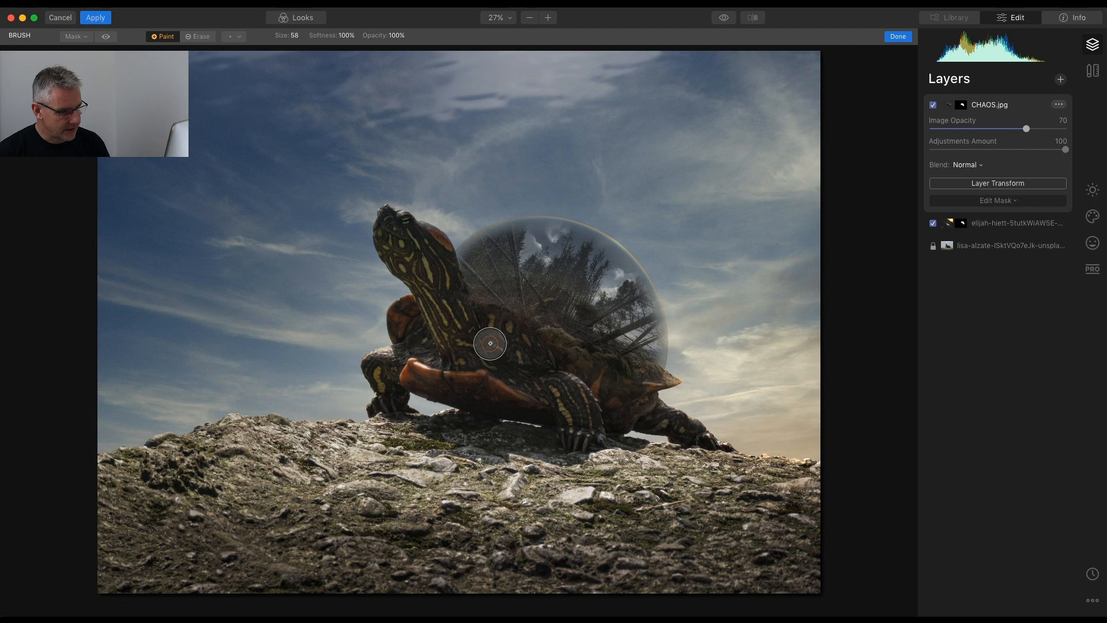
# Erase forest spill around the outside of the glass ball with a soft brush of size 130.
pyautogui.click(202, 37)
pyautogui.press(']')
pyautogui.press(']')
pyautogui.press(']')
pyautogui.press(']')
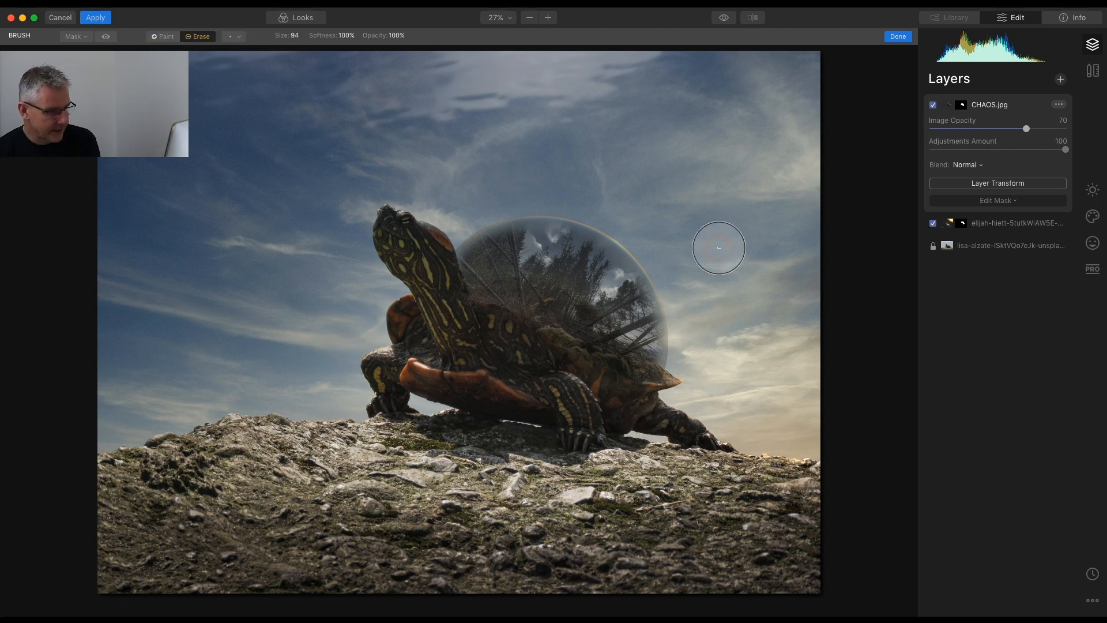
pyautogui.press(']')
pyautogui.press(']')
pyautogui.press(']')
pyautogui.press(']')
pyautogui.moveTo(707, 306)
pyautogui.mouseDown()
pyautogui.moveTo(697, 282)
pyautogui.moveTo(703, 312)
pyautogui.mouseUp()
pyautogui.moveTo(703, 312)
pyautogui.mouseDown()
pyautogui.moveTo(705, 331)
pyautogui.moveTo(713, 325)
pyautogui.mouseUp()
pyautogui.moveTo(704, 371)
pyautogui.mouseDown()
pyautogui.moveTo(712, 341)
pyautogui.moveTo(711, 361)
pyautogui.mouseUp()
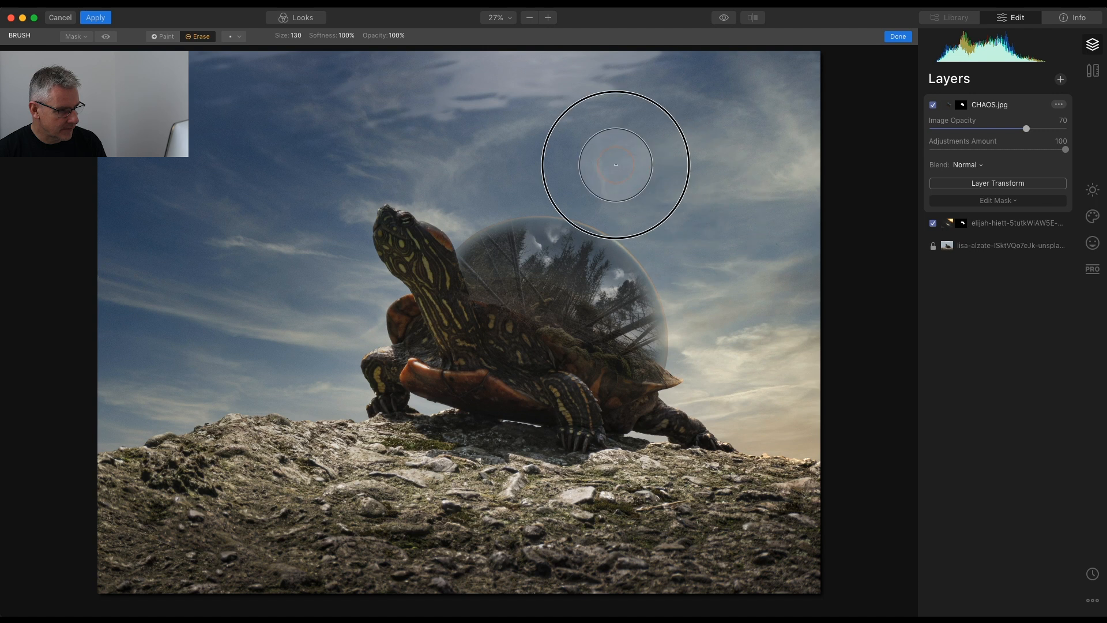
pyautogui.moveTo(465, 185)
pyautogui.mouseDown()
pyautogui.moveTo(493, 173)
pyautogui.moveTo(444, 198)
pyautogui.moveTo(491, 173)
pyautogui.moveTo(448, 195)
pyautogui.moveTo(488, 175)
pyautogui.moveTo(533, 168)
pyautogui.moveTo(472, 191)
pyautogui.moveTo(540, 171)
pyautogui.mouseUp()
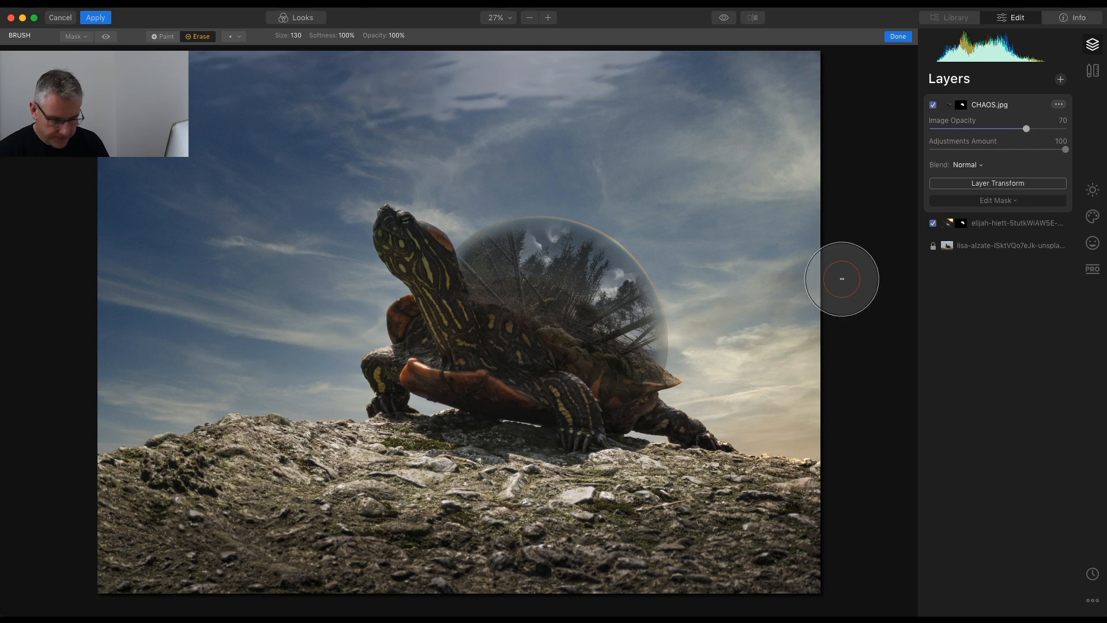
# Set the eraser's softness to 0% and erase the forest overlay from the shell's edge above the front leg.
pyautogui.press('super+equal')
pyautogui.press('super+equal')
pyautogui.press('space')
pyautogui.moveTo(742, 373); pyautogui.dragTo(405, 207)
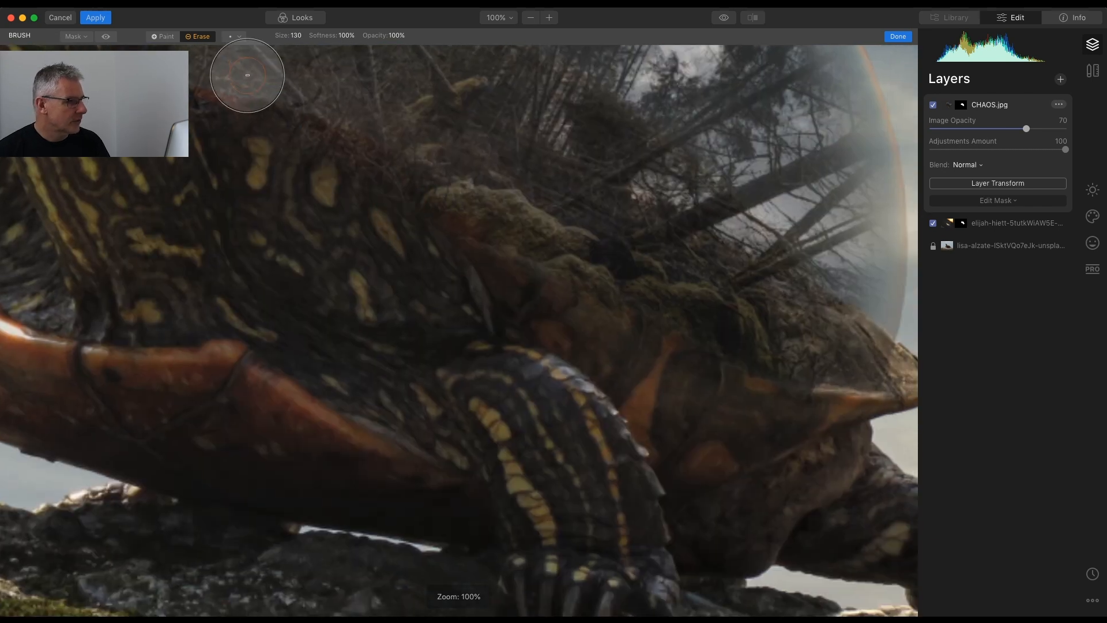
pyautogui.click(349, 38)
pyautogui.moveTo(348, 50); pyautogui.dragTo(303, 50)
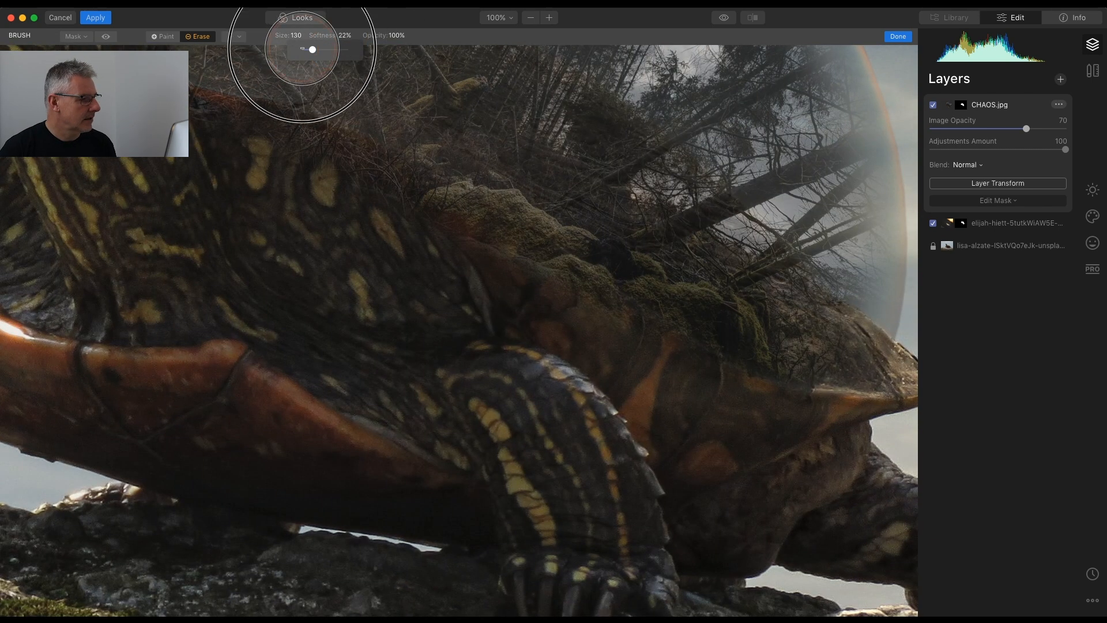
pyautogui.moveTo(703, 430)
pyautogui.mouseDown()
pyautogui.moveTo(624, 416)
pyautogui.moveTo(576, 423)
pyautogui.moveTo(697, 433)
pyautogui.moveTo(586, 404)
pyautogui.moveTo(720, 415)
pyautogui.moveTo(675, 420)
pyautogui.mouseUp()
pyautogui.moveTo(561, 339)
pyautogui.mouseDown()
pyautogui.moveTo(588, 292)
pyautogui.moveTo(579, 341)
pyautogui.moveTo(568, 316)
pyautogui.mouseUp()
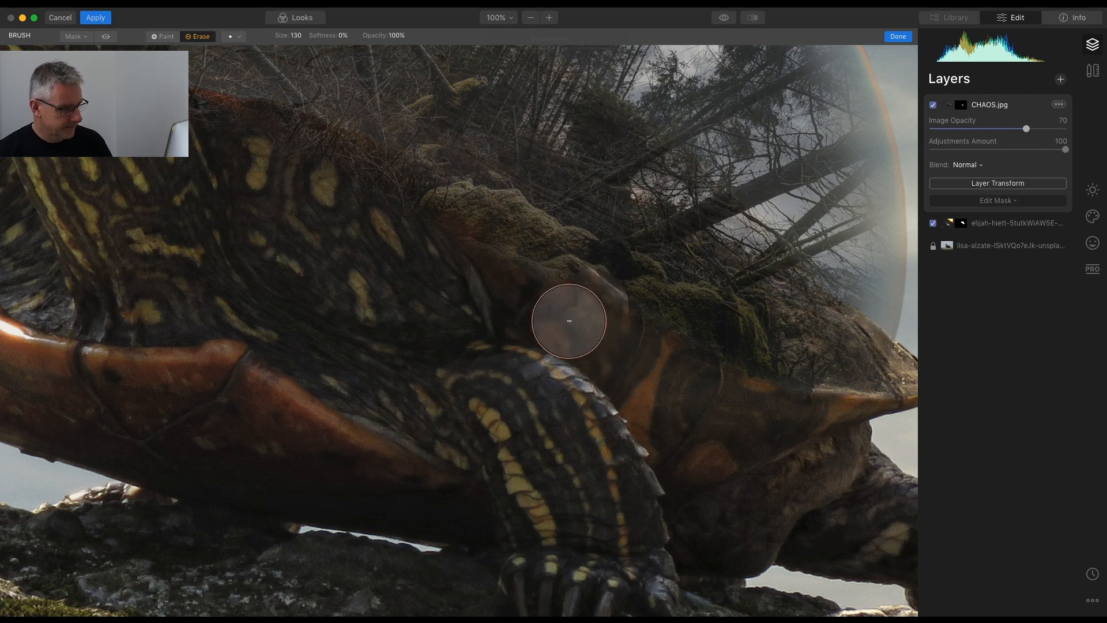
# Erase the remaining forest overlay along the shell's orange lower edge and from the back of the turtle's neck.
pyautogui.moveTo(773, 435)
pyautogui.mouseDown()
pyautogui.moveTo(659, 392)
pyautogui.moveTo(731, 421)
pyautogui.moveTo(793, 427)
pyautogui.moveTo(618, 354)
pyautogui.moveTo(268, 140)
pyautogui.moveTo(159, 107)
pyautogui.mouseUp()
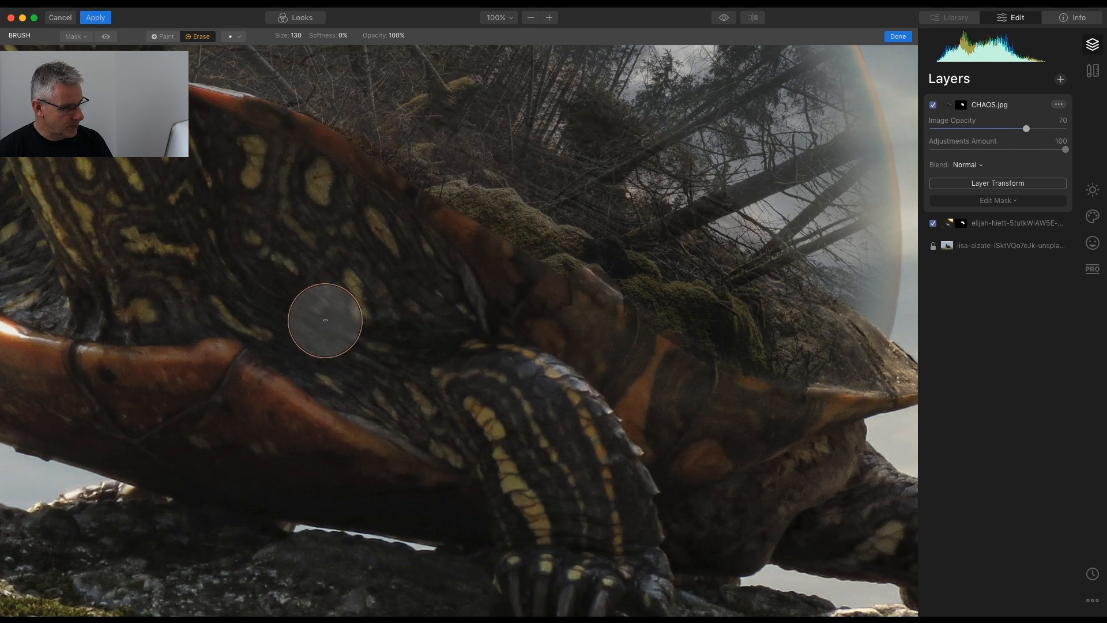
pyautogui.moveTo(528, 319); pyautogui.dragTo(598, 353)
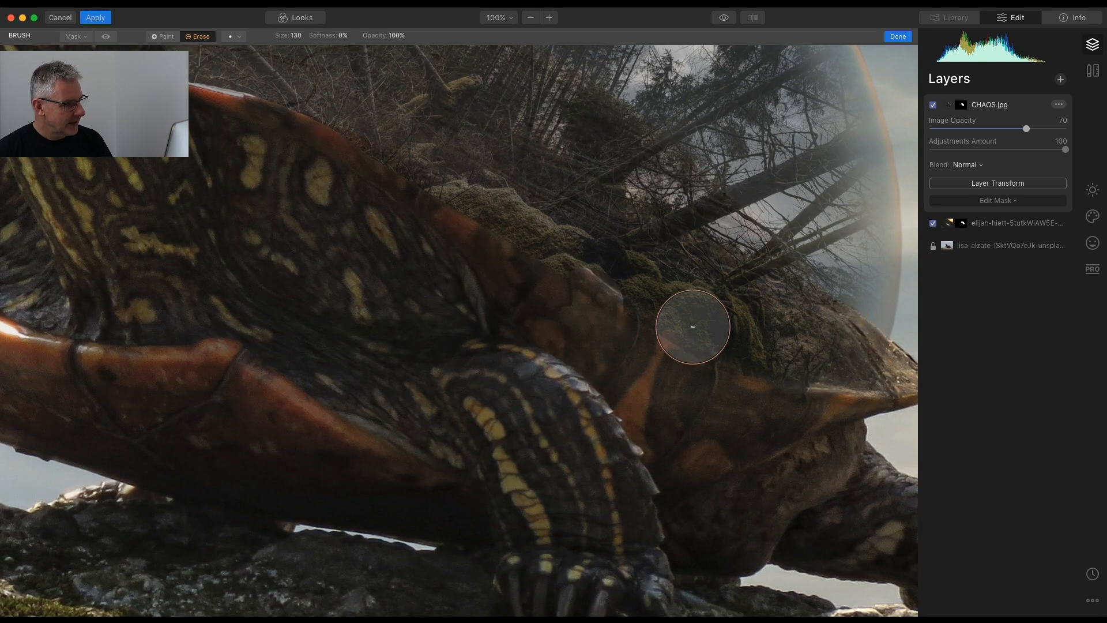
pyautogui.moveTo(218, 144)
pyautogui.mouseDown()
pyautogui.moveTo(305, 146)
pyautogui.moveTo(736, 393)
pyautogui.moveTo(812, 413)
pyautogui.moveTo(575, 370)
pyautogui.moveTo(436, 267)
pyautogui.moveTo(425, 235)
pyautogui.moveTo(320, 150)
pyautogui.moveTo(475, 224)
pyautogui.moveTo(575, 299)
pyautogui.moveTo(767, 401)
pyautogui.mouseUp()
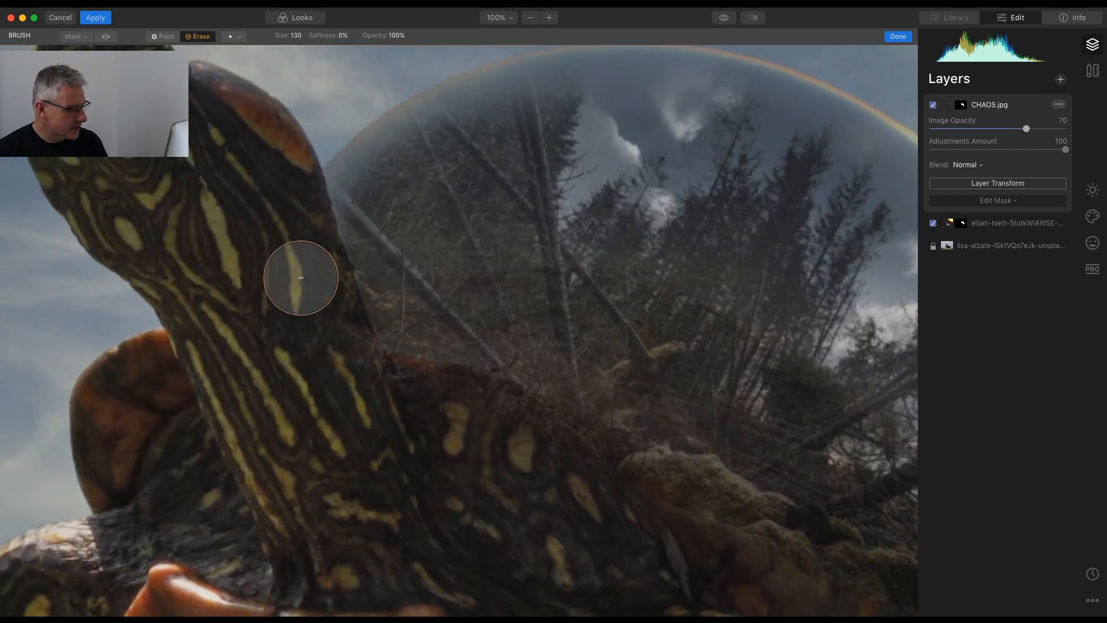
pyautogui.moveTo(286, 195)
pyautogui.mouseDown()
pyautogui.moveTo(337, 351)
pyautogui.moveTo(403, 475)
pyautogui.mouseUp()
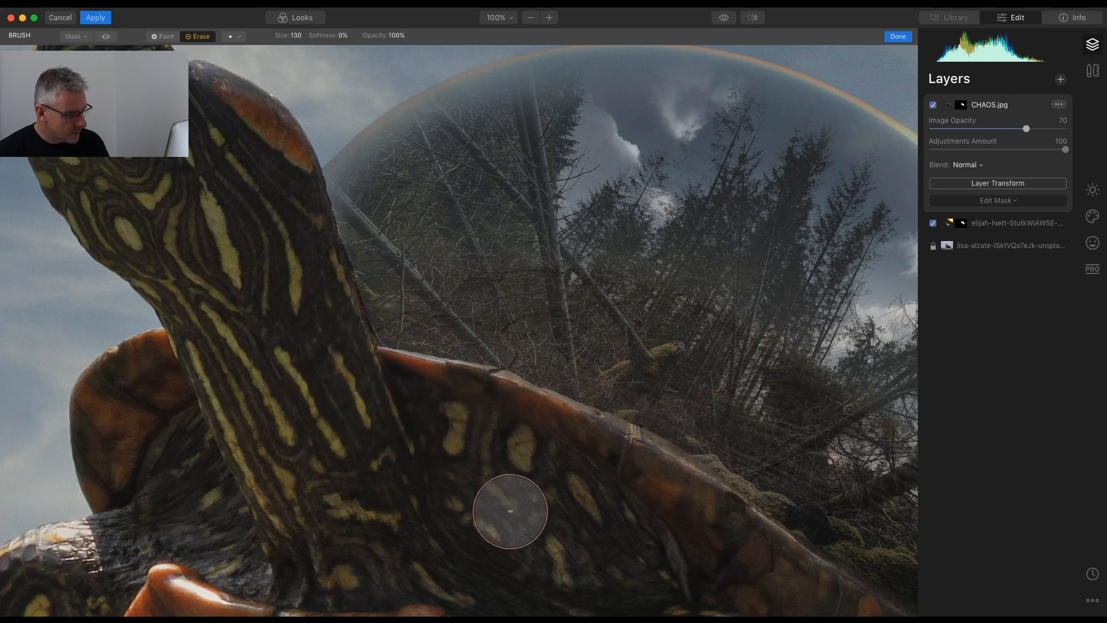
# Paint the forest softly back in along the shell's rim up to the neck, using brush size 58 and softness 59%.
pyautogui.click(342, 36)
pyautogui.moveTo(347, 49); pyautogui.dragTo(374, 50)
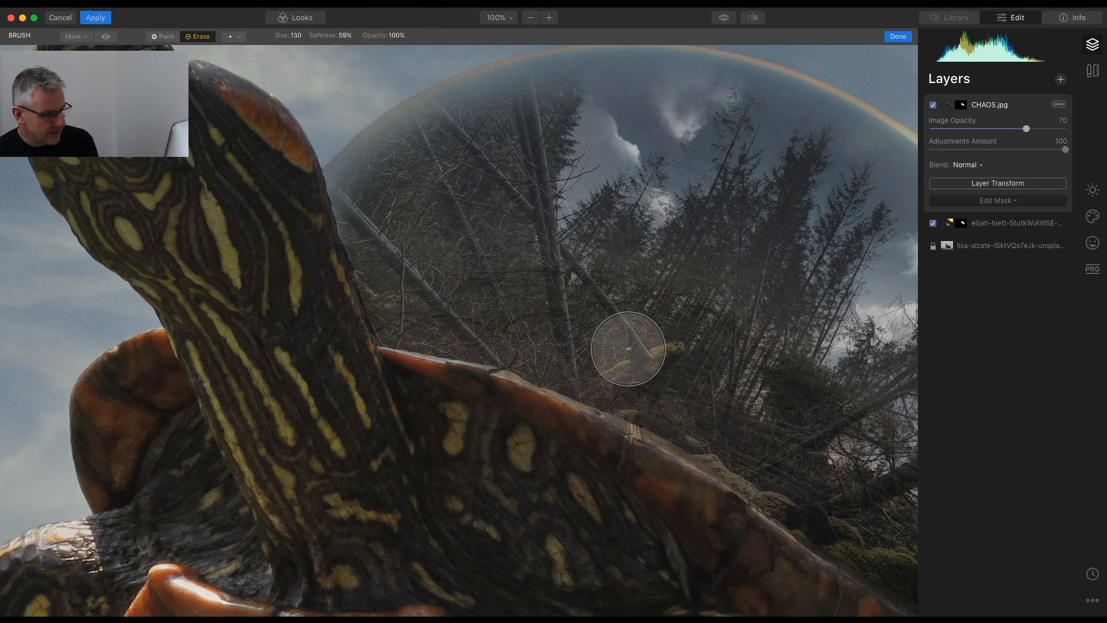
pyautogui.press('[')
pyautogui.press('[')
pyautogui.press('[')
pyautogui.press('[')
pyautogui.press('[')
pyautogui.press('[')
pyautogui.press('[')
pyautogui.press('[')
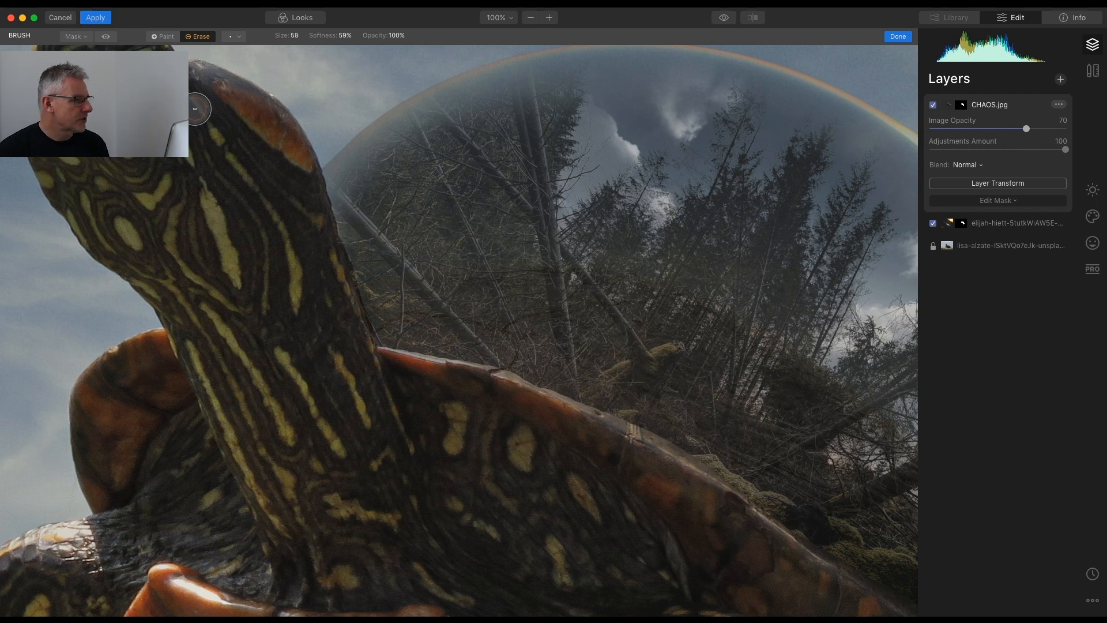
pyautogui.click(165, 36)
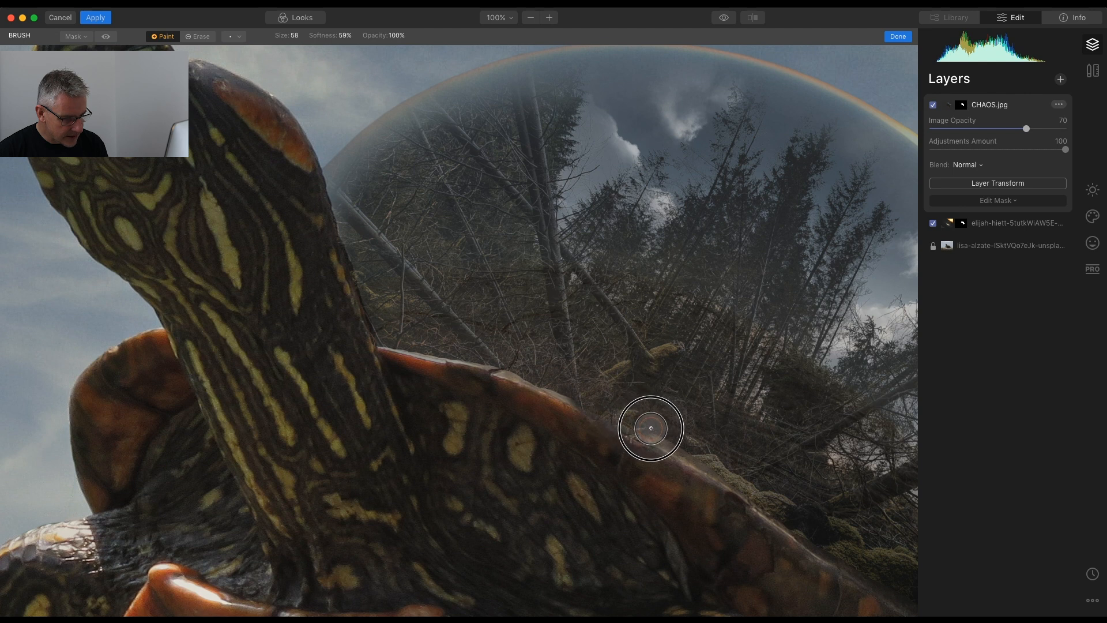
pyautogui.moveTo(588, 393)
pyautogui.mouseDown()
pyautogui.moveTo(486, 353)
pyautogui.moveTo(388, 333)
pyautogui.moveTo(464, 344)
pyautogui.moveTo(386, 328)
pyautogui.moveTo(361, 233)
pyautogui.mouseUp()
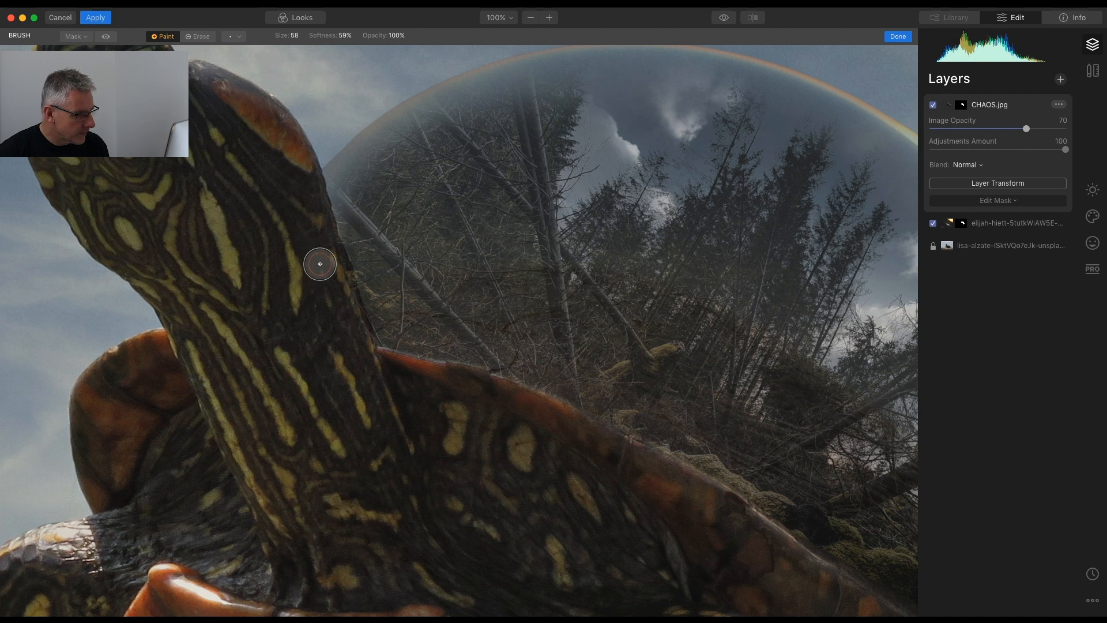
# Erase the forest overlay from the back edge of the turtle's neck with the smaller, softer brush.
pyautogui.click(193, 38)
pyautogui.moveTo(323, 243); pyautogui.dragTo(353, 345)
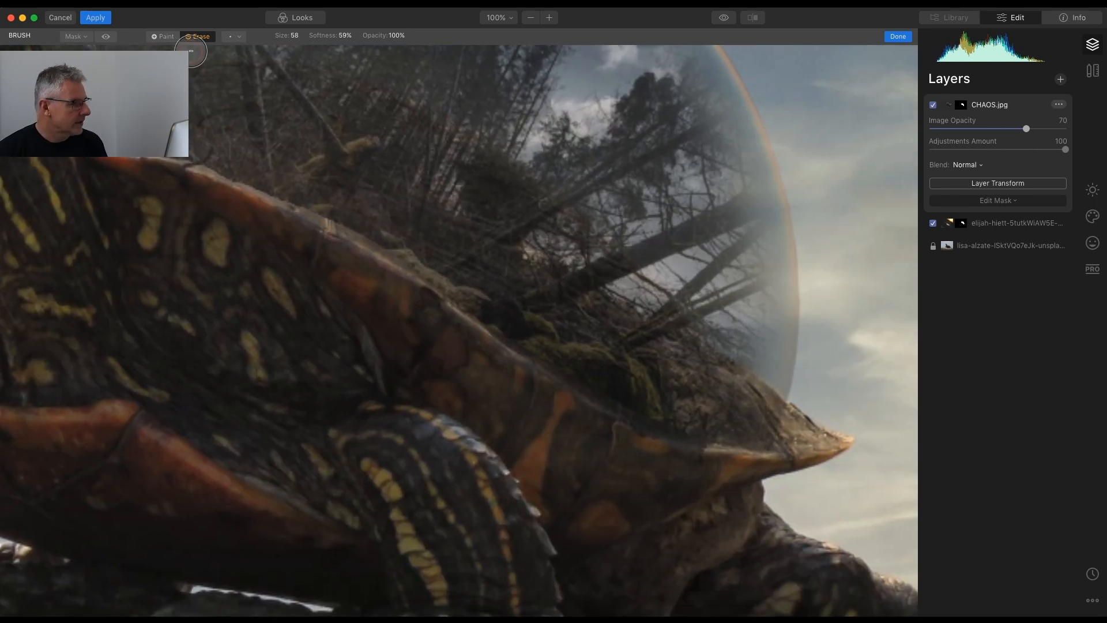
# Paint the forest back in along the shell's upper rim from behind the neck toward the tail end.
pyautogui.click(163, 38)
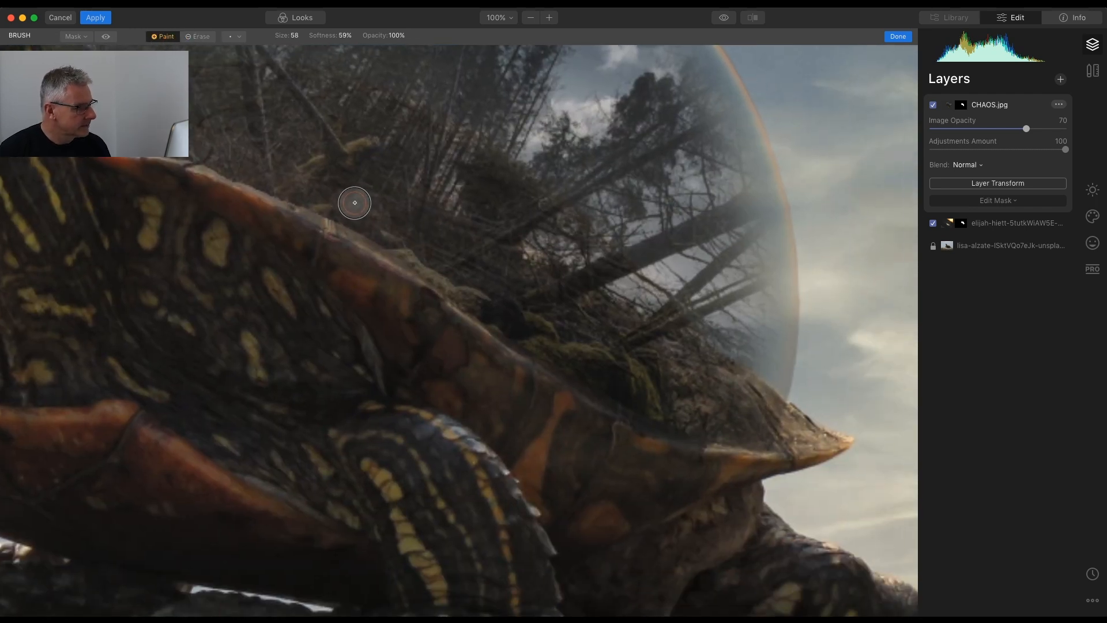
pyautogui.moveTo(383, 234)
pyautogui.mouseDown()
pyautogui.moveTo(588, 386)
pyautogui.moveTo(647, 415)
pyautogui.moveTo(737, 431)
pyautogui.moveTo(653, 422)
pyautogui.mouseUp()
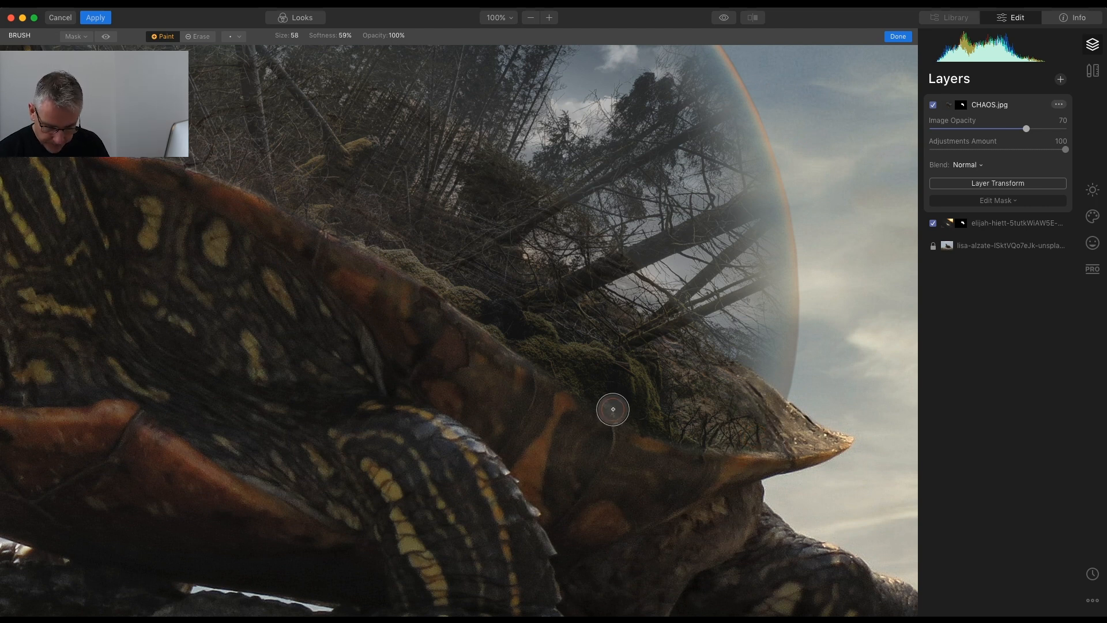
pyautogui.press('super+0')
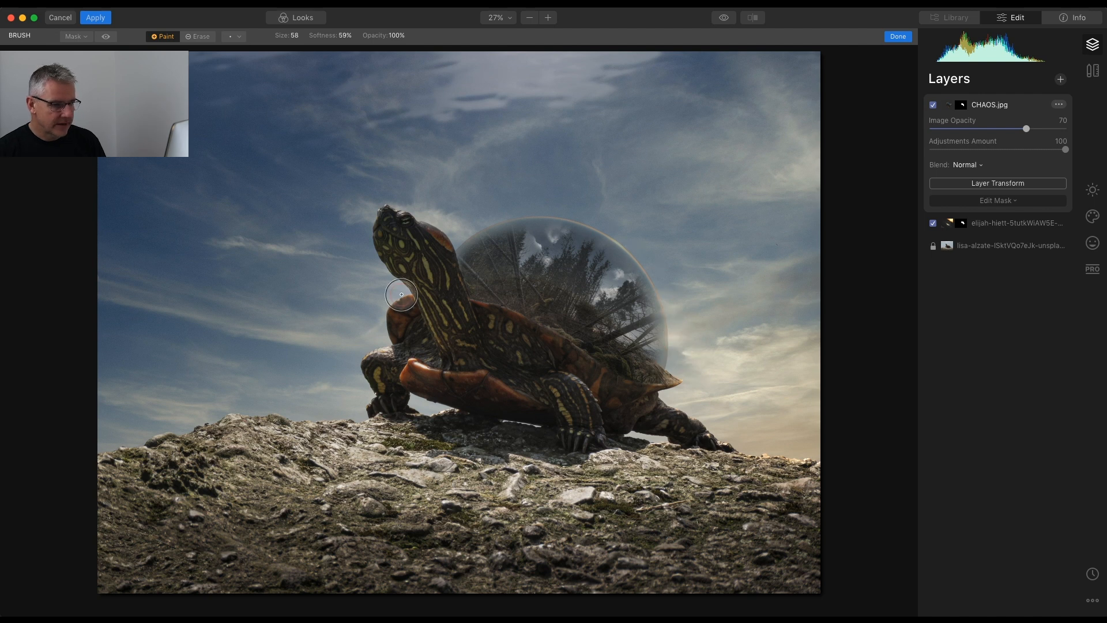
# Add an adjustment layer above the composite and set its Light highlights to 11.
pyautogui.click(1061, 79)
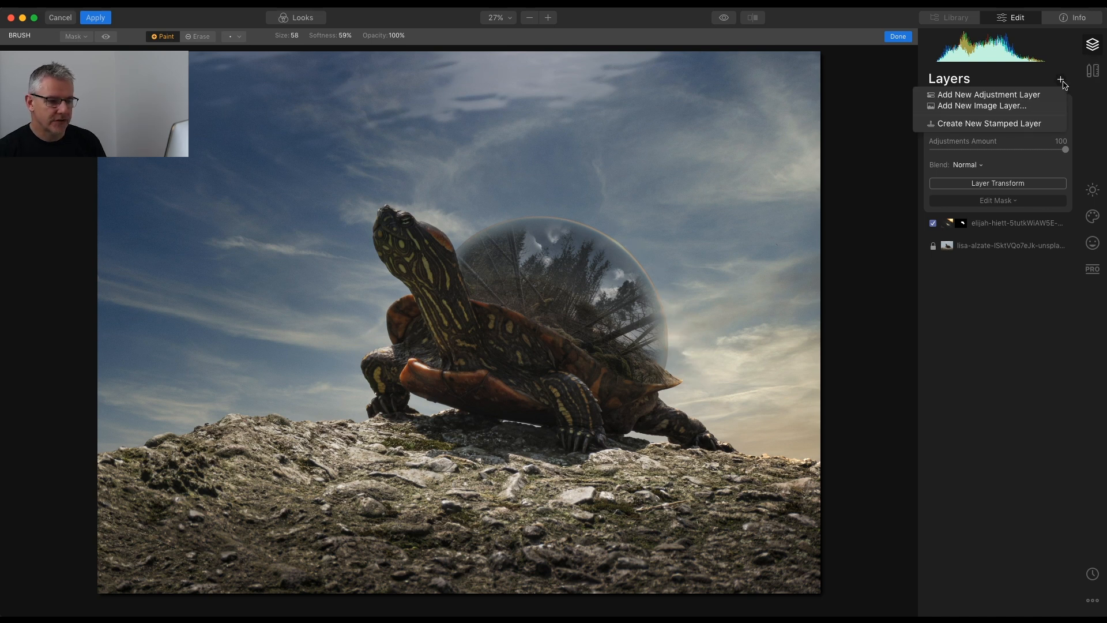
pyautogui.click(1045, 96)
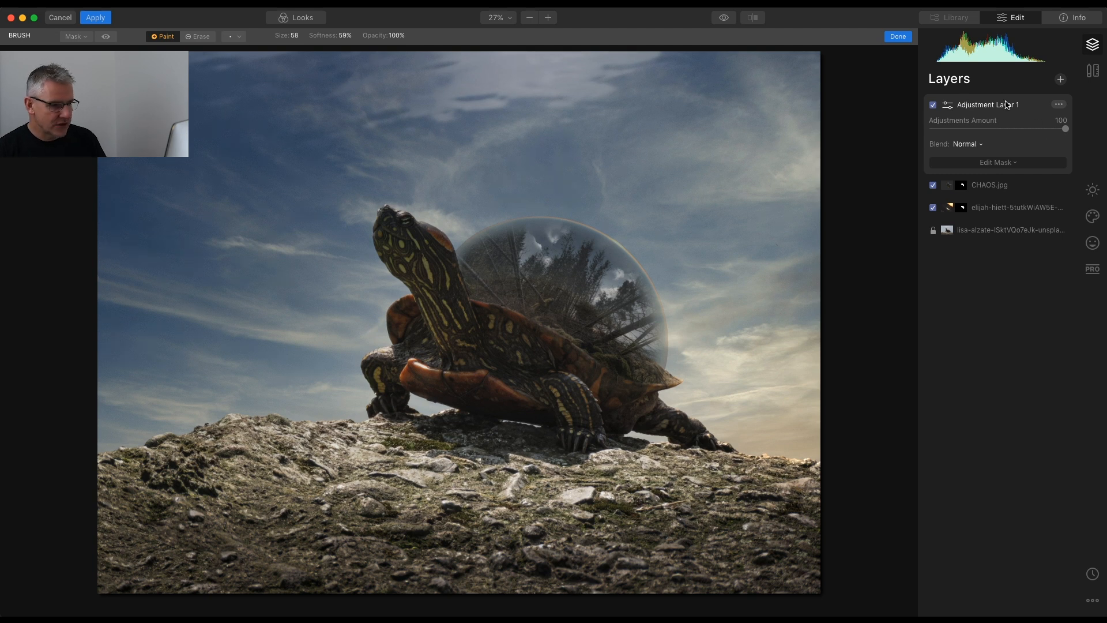
pyautogui.click(1093, 192)
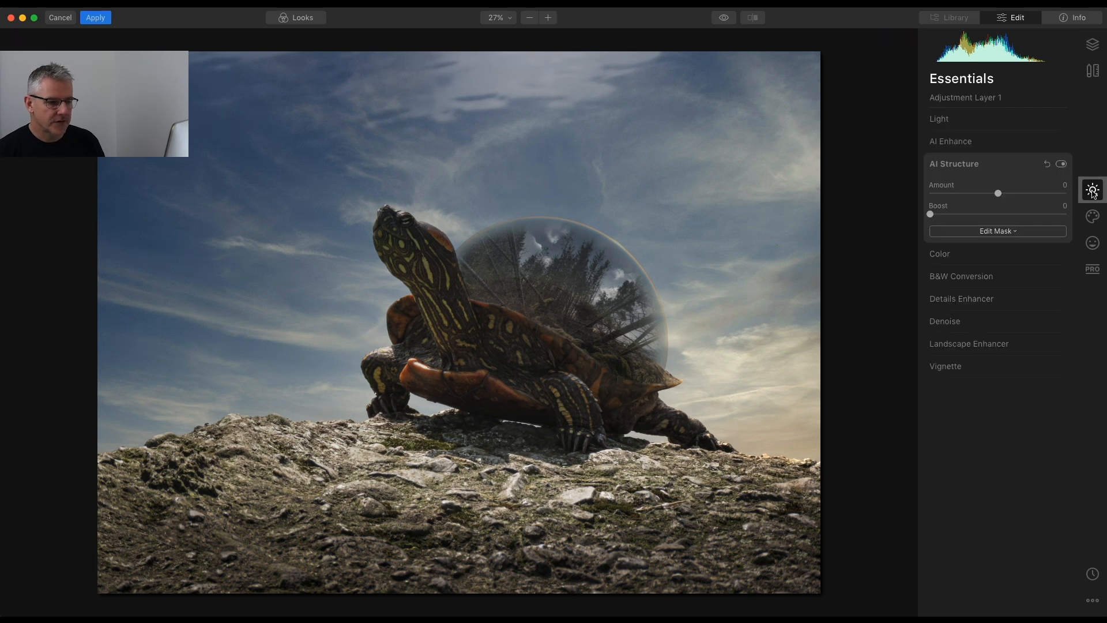
pyautogui.click(941, 118)
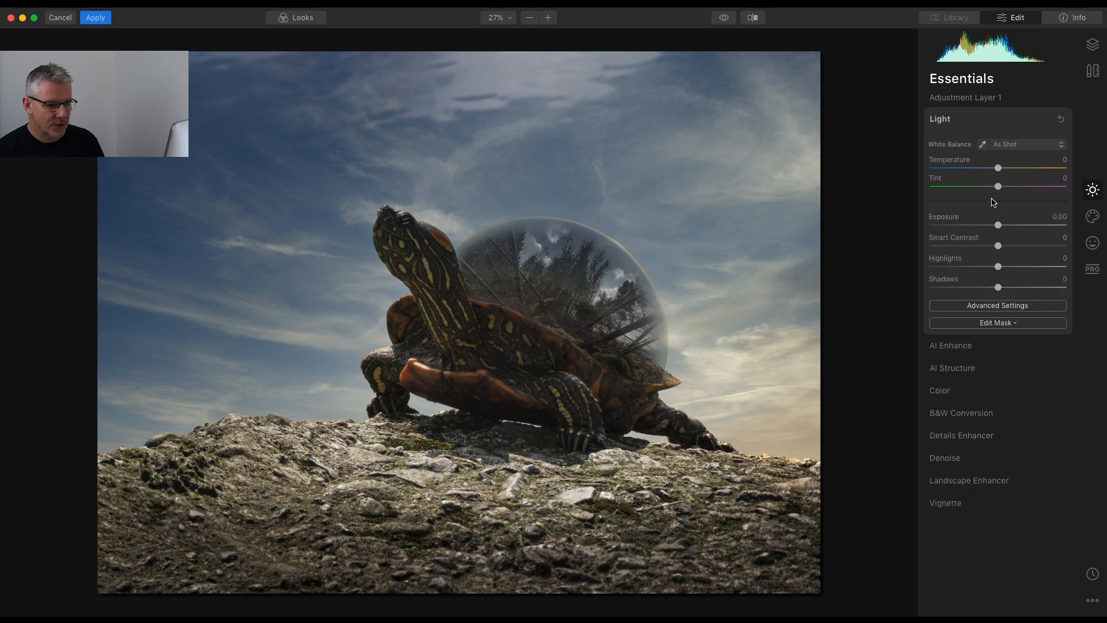
pyautogui.moveTo(999, 267); pyautogui.dragTo(1005, 268)
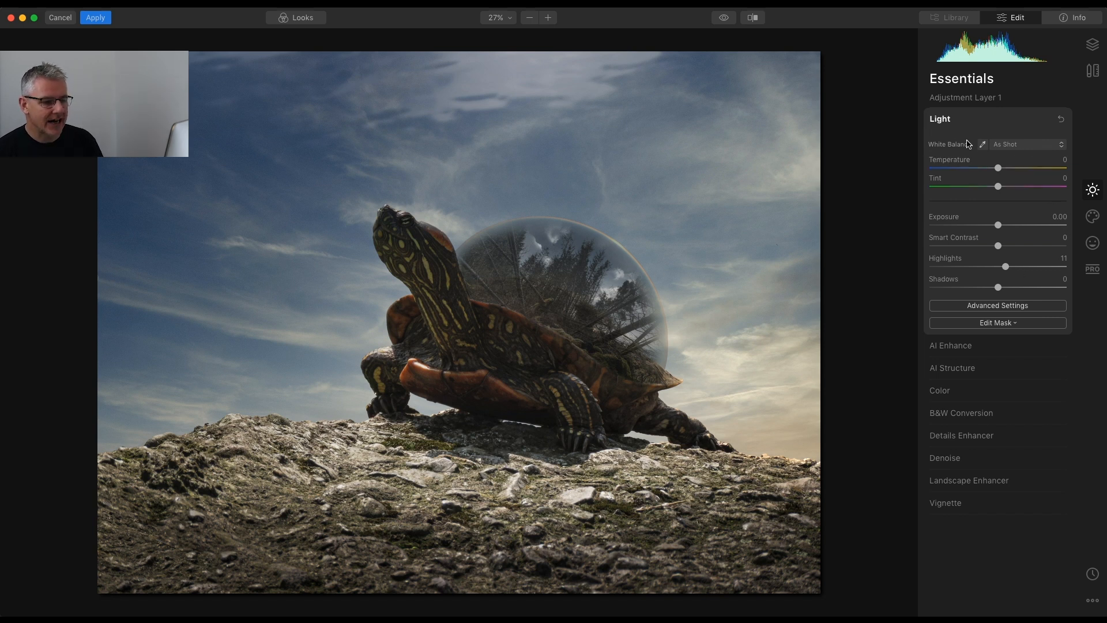
pyautogui.click(948, 121)
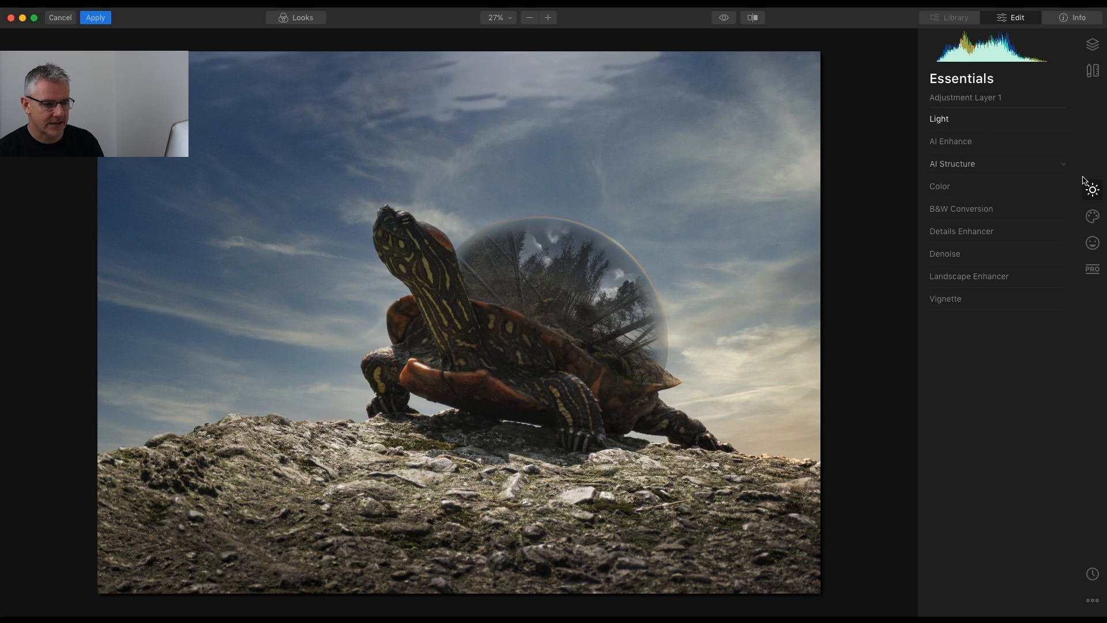
# Apply the Kodack chrome 3 color style LUT to the first adjustment layer.
pyautogui.click(1093, 218)
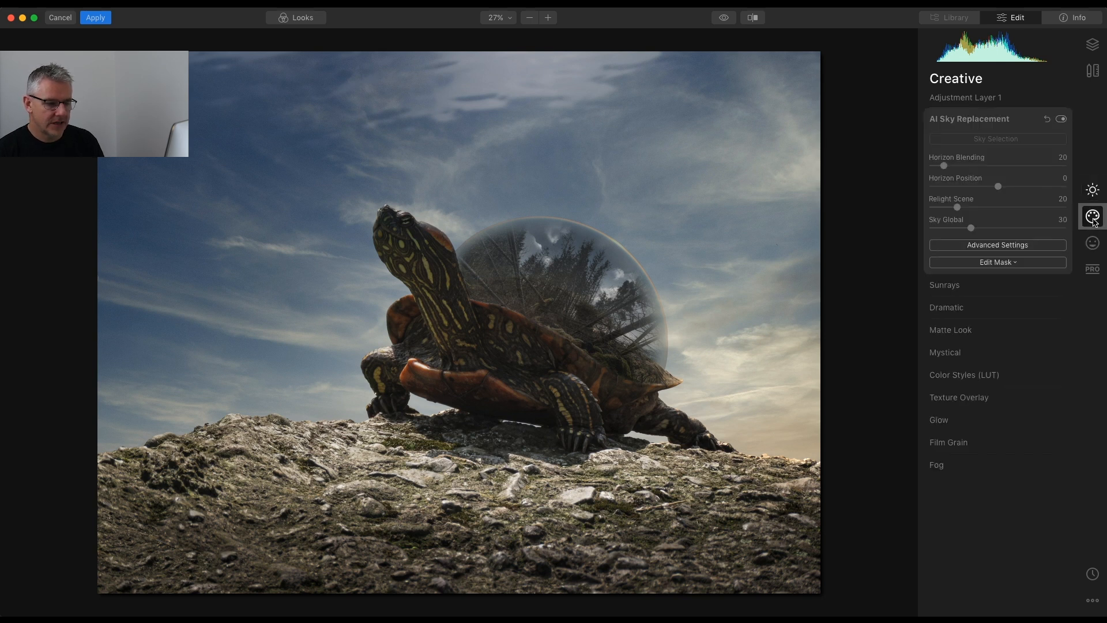
pyautogui.click(990, 375)
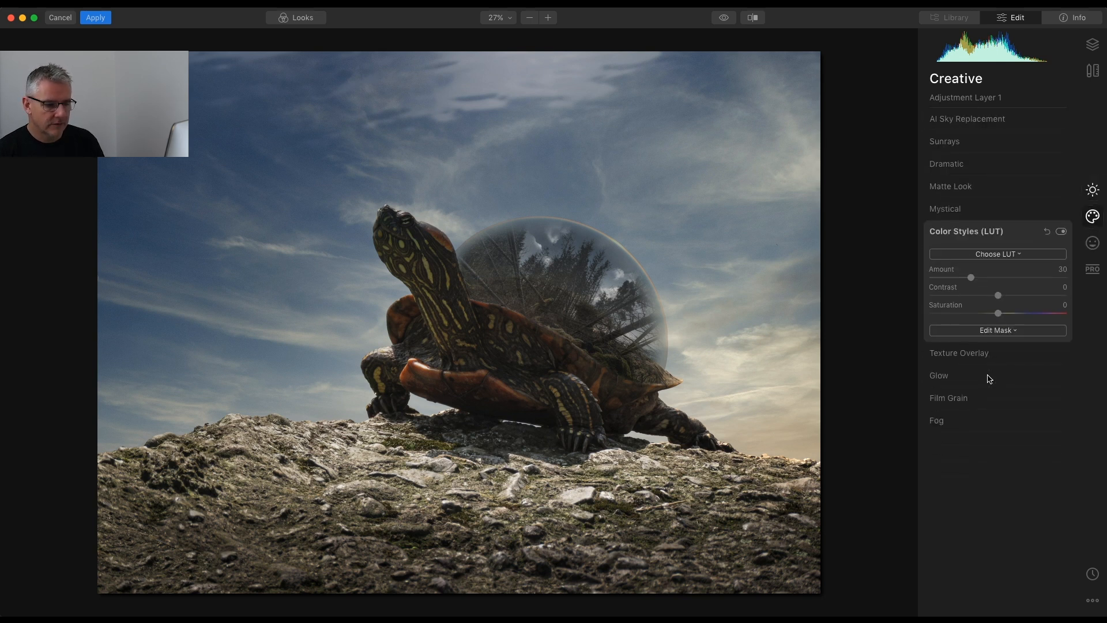
pyautogui.click(1021, 257)
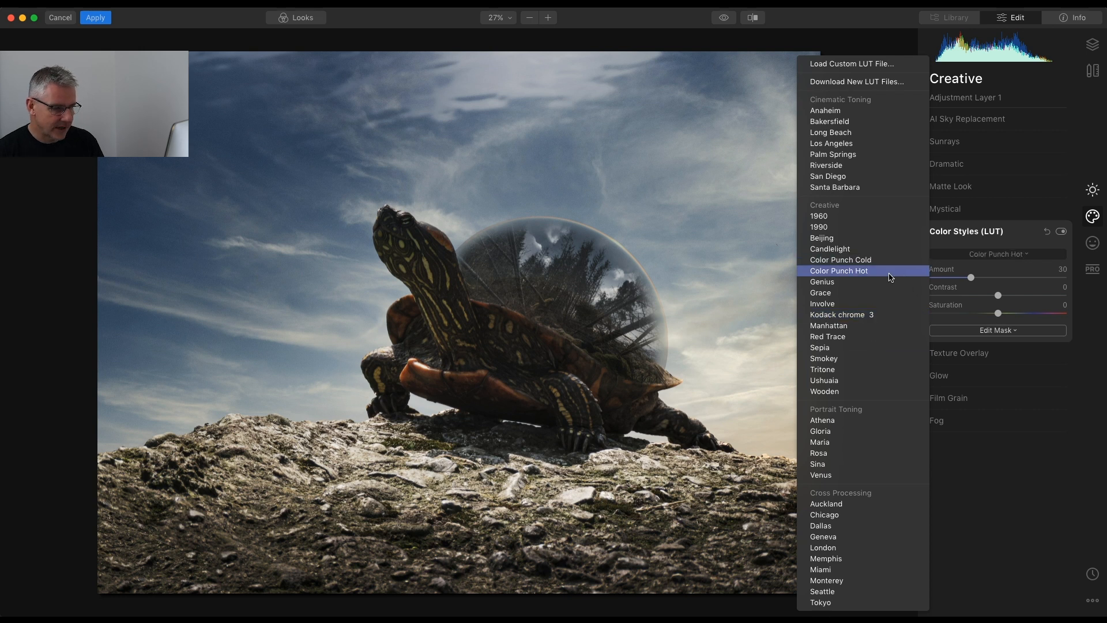
pyautogui.click(868, 317)
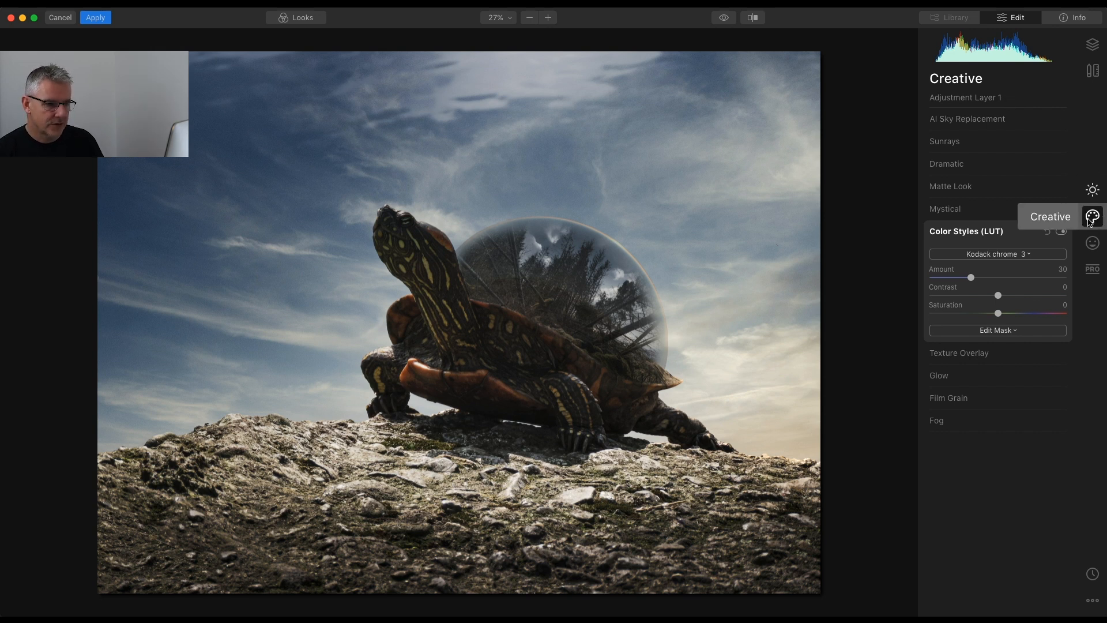
# Add a second adjustment layer and give it the Mystical effect with an amount of about 16.
pyautogui.click(1094, 47)
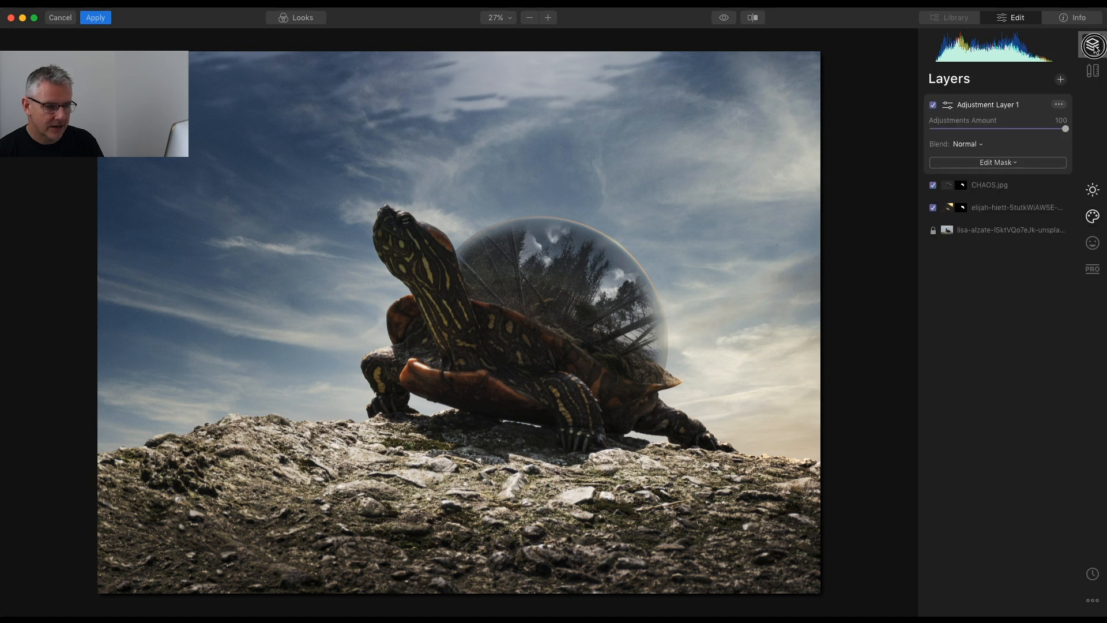
pyautogui.click(1061, 80)
pyautogui.click(1049, 96)
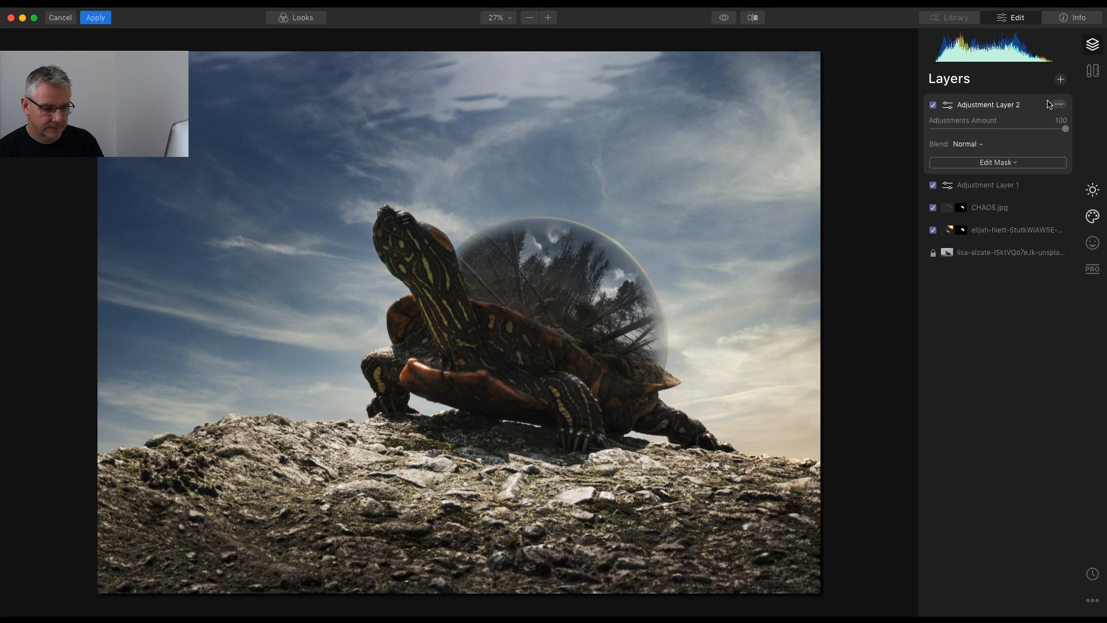
pyautogui.click(1093, 218)
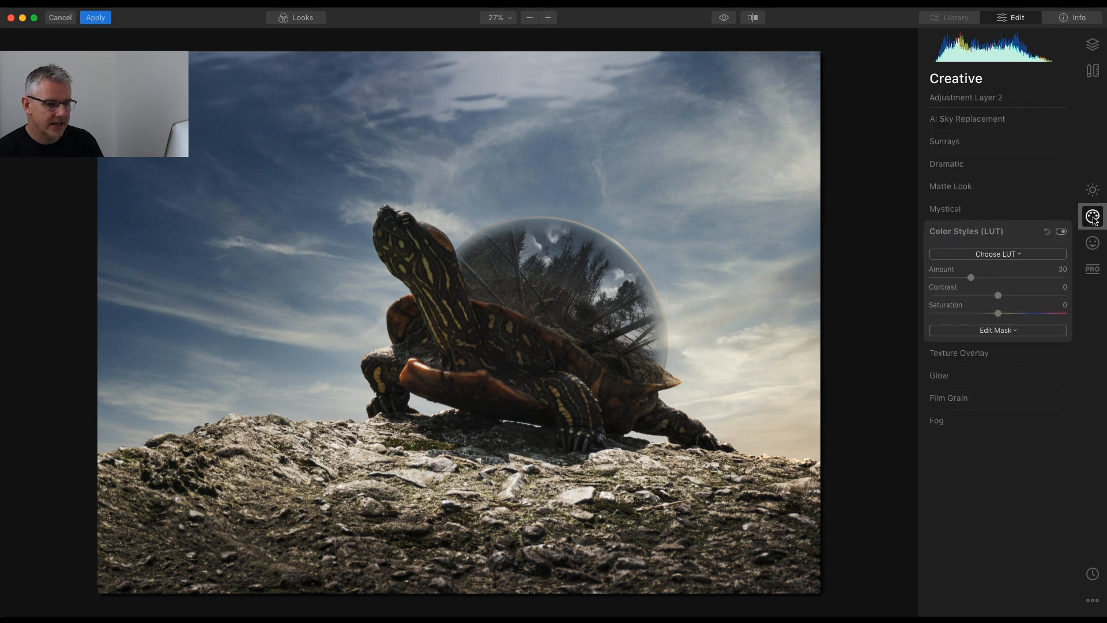
pyautogui.click(976, 231)
pyautogui.click(953, 209)
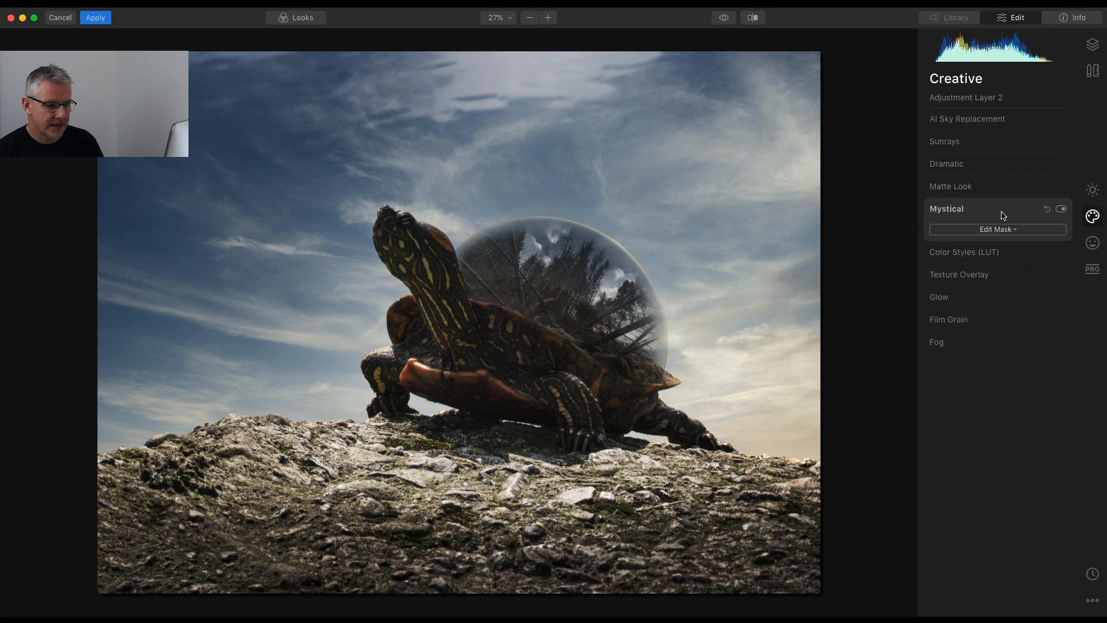
pyautogui.moveTo(931, 239); pyautogui.dragTo(955, 241)
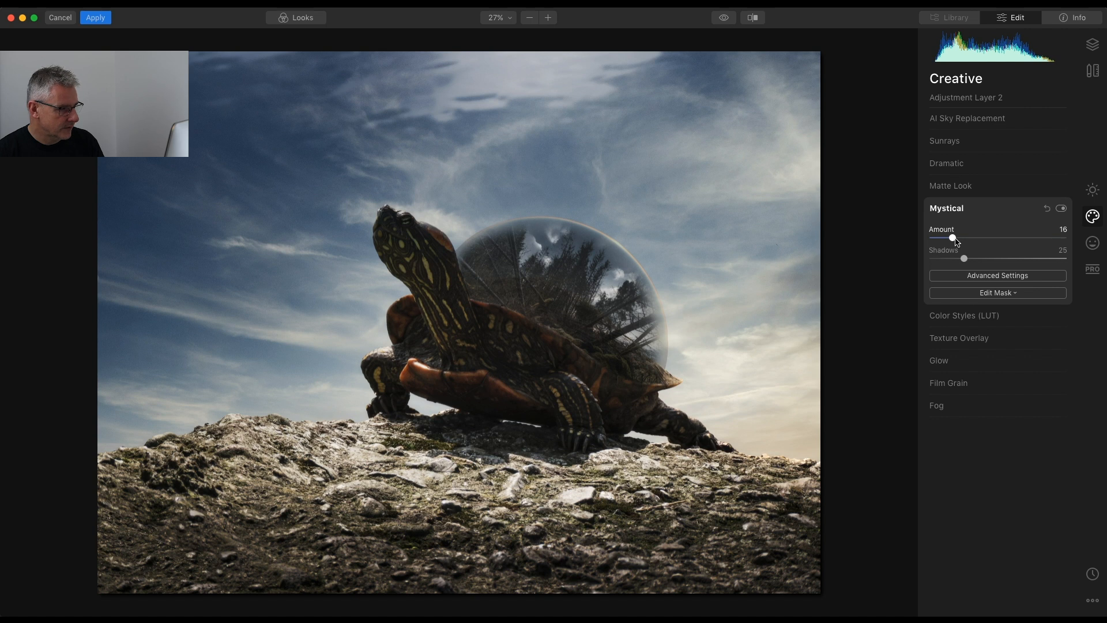
pyautogui.moveTo(957, 241); pyautogui.dragTo(959, 241)
# Place the Sunrays center where the turtle's neck meets the glass ball and set the effect's amount to 3.
pyautogui.click(937, 142)
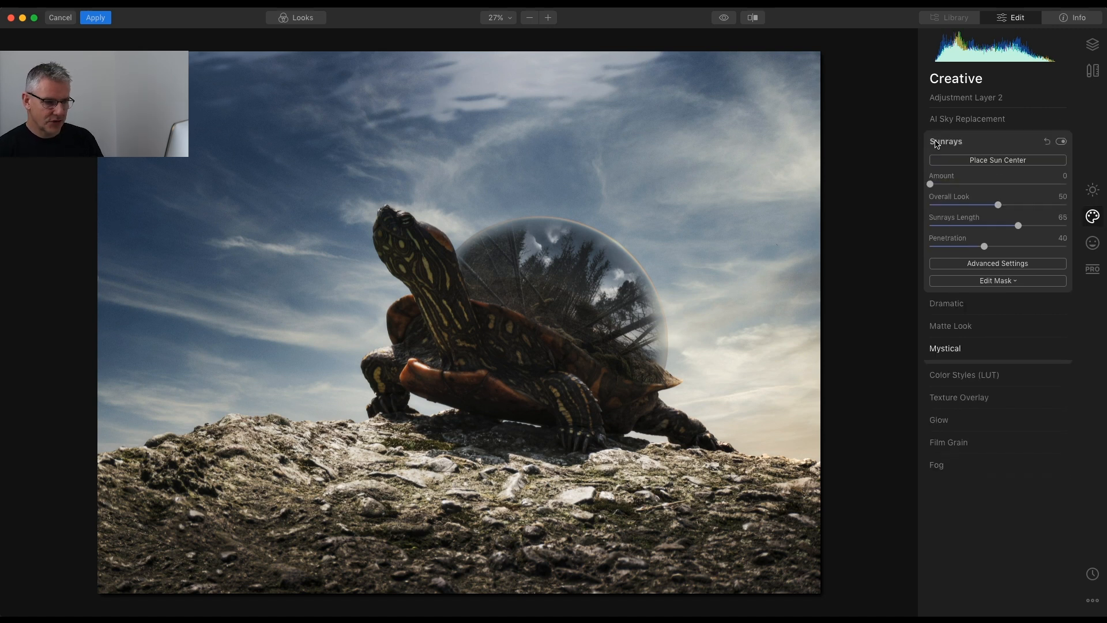
pyautogui.click(991, 165)
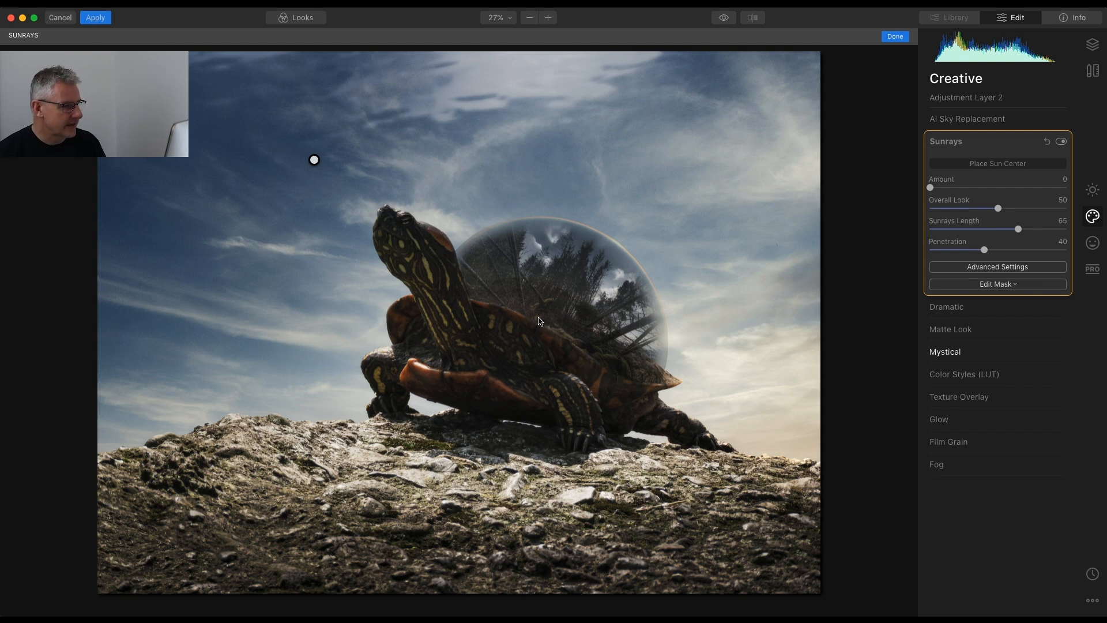
pyautogui.moveTo(315, 161)
pyautogui.mouseDown()
pyautogui.moveTo(447, 215)
pyautogui.moveTo(462, 243)
pyautogui.mouseUp()
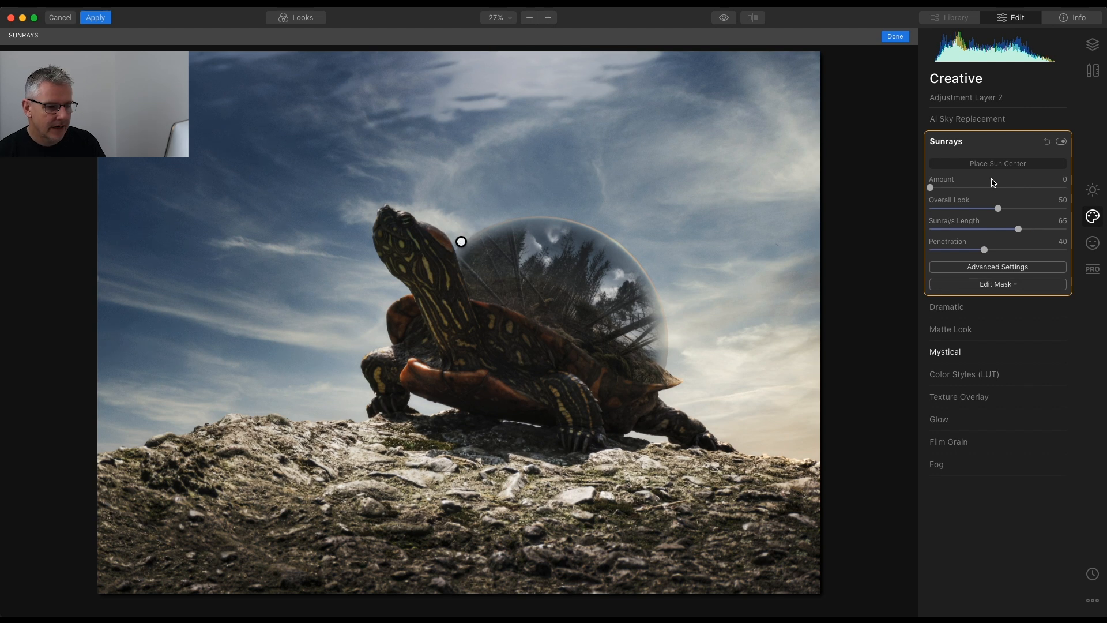
pyautogui.moveTo(930, 187); pyautogui.dragTo(939, 192)
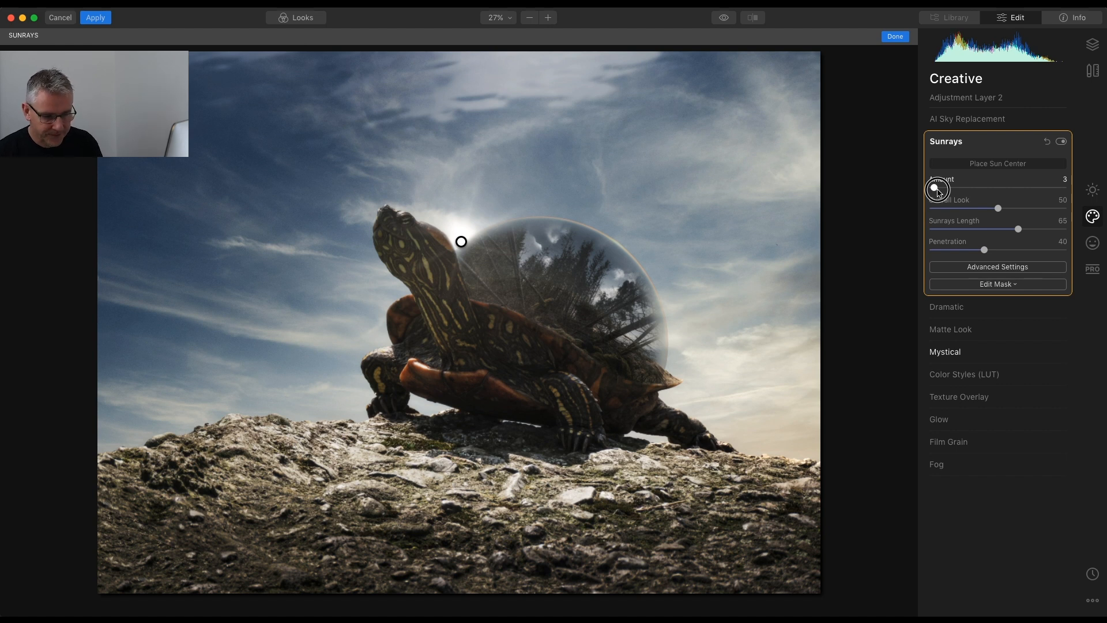
pyautogui.moveTo(938, 192); pyautogui.dragTo(938, 193)
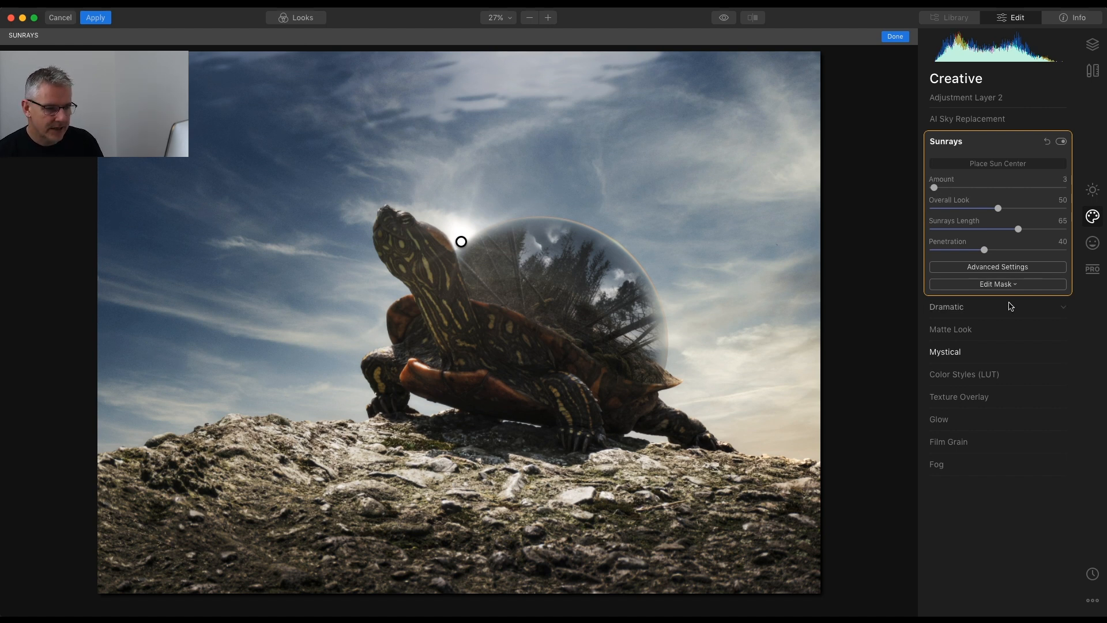
# Set the sunrays' Overall Look to 48, Sunrays Length to 75, Penetration to 78 and Number of Sunrays to 57.
pyautogui.click(1004, 269)
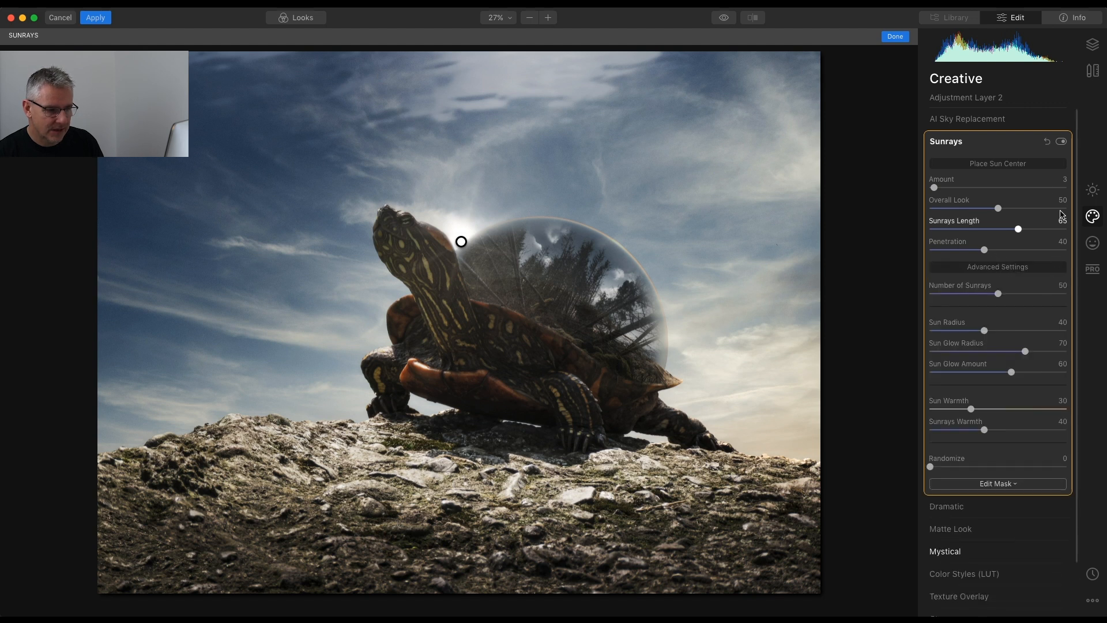
pyautogui.moveTo(1000, 211); pyautogui.dragTo(1035, 233)
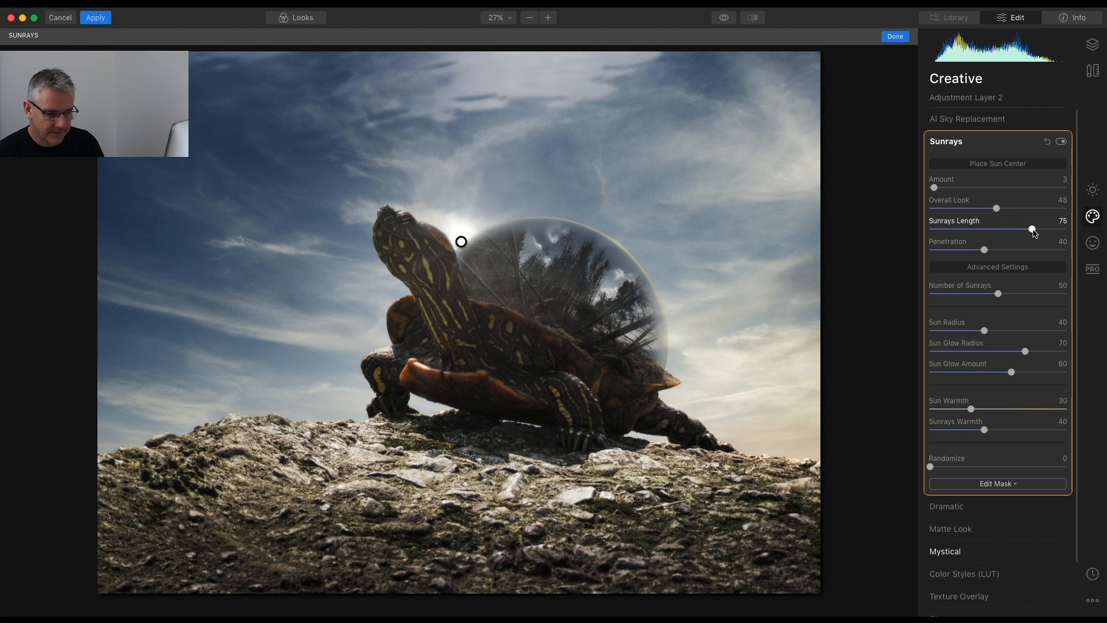
pyautogui.moveTo(987, 254); pyautogui.dragTo(1042, 253)
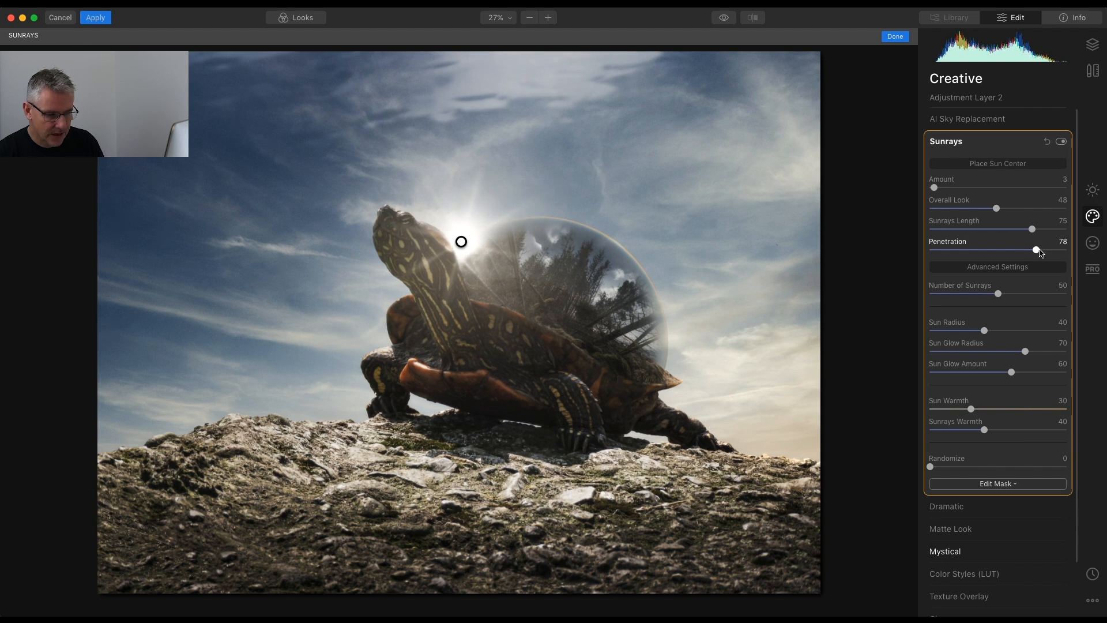
pyautogui.moveTo(1002, 297); pyautogui.dragTo(1013, 297)
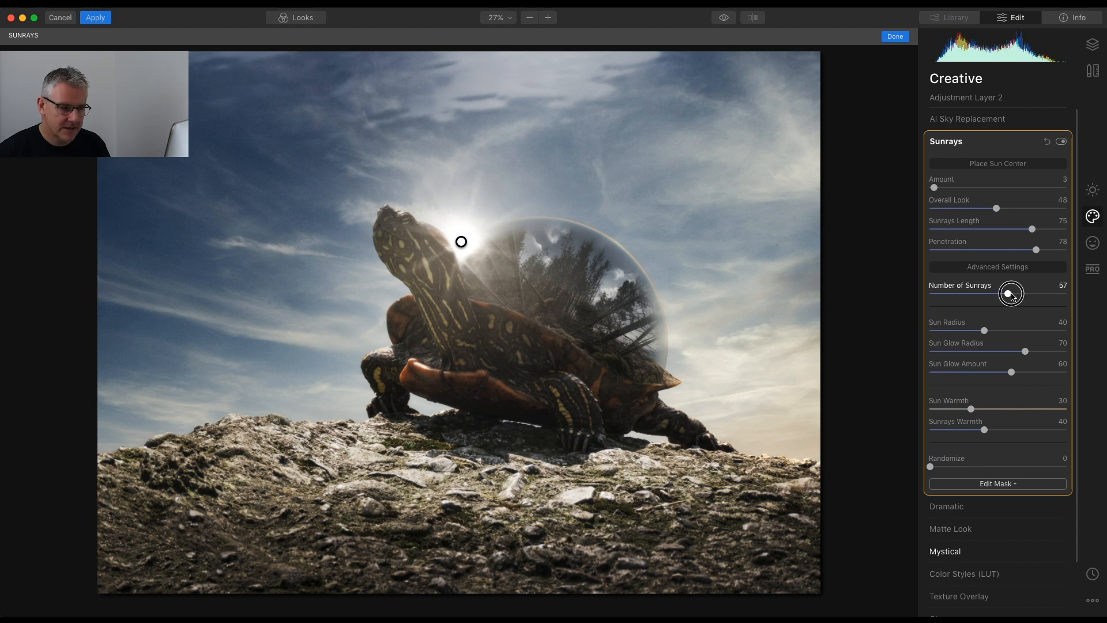
pyautogui.moveTo(1012, 296); pyautogui.dragTo(1012, 296)
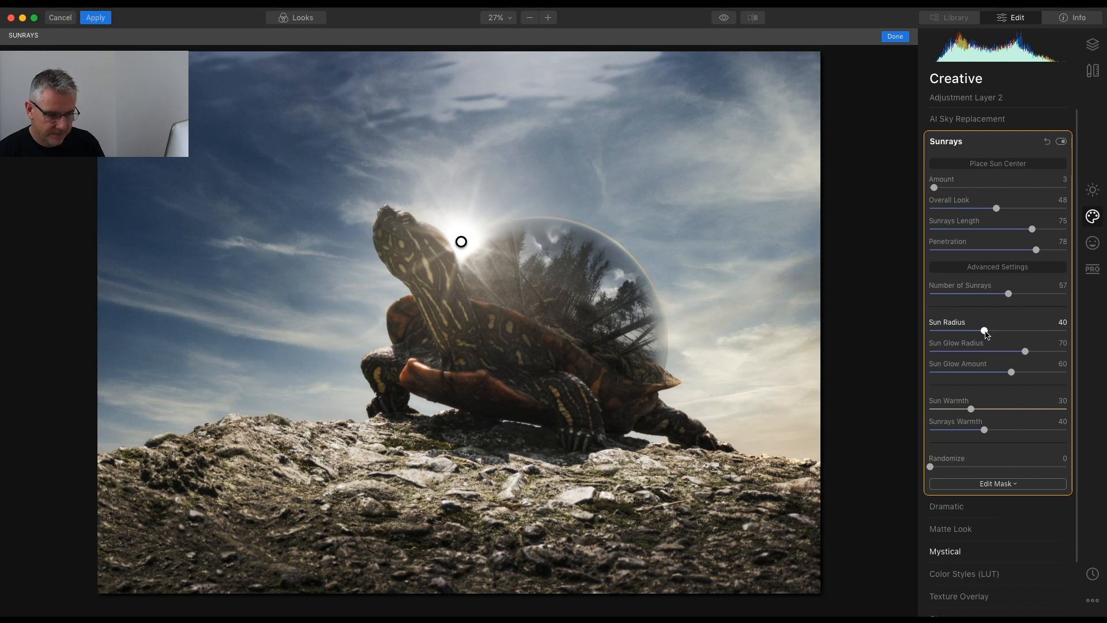
# Set Sun Radius to 11, Sun Glow Radius to 78, and both Sun Warmth and Sunrays Warmth to 0.
pyautogui.moveTo(986, 332); pyautogui.dragTo(1000, 332)
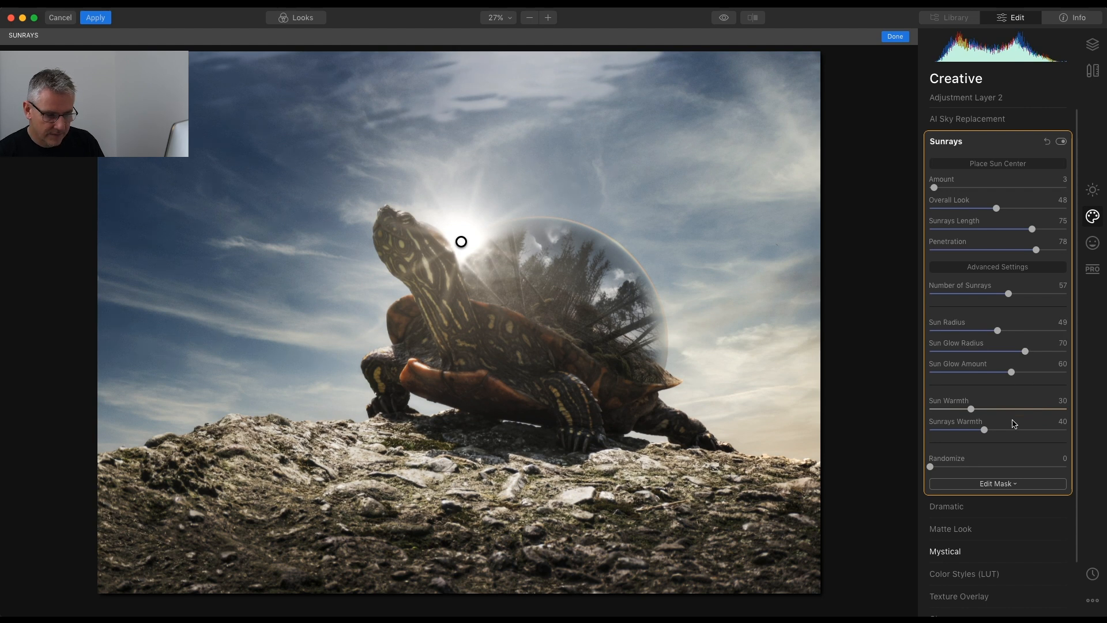
pyautogui.moveTo(985, 430); pyautogui.dragTo(929, 409)
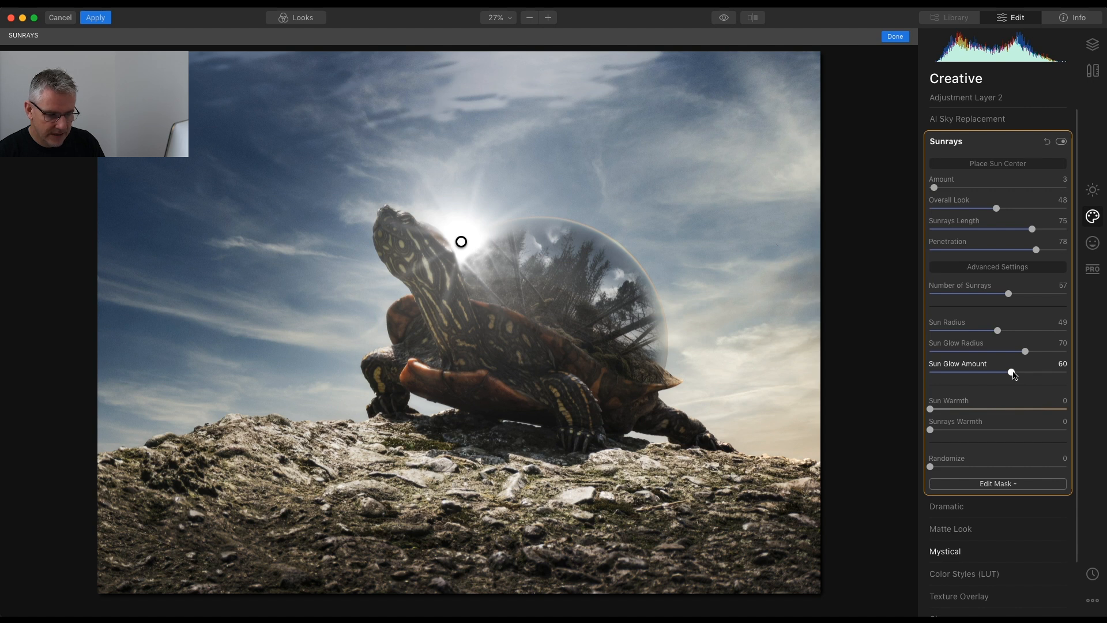
pyautogui.moveTo(1026, 351); pyautogui.dragTo(1037, 352)
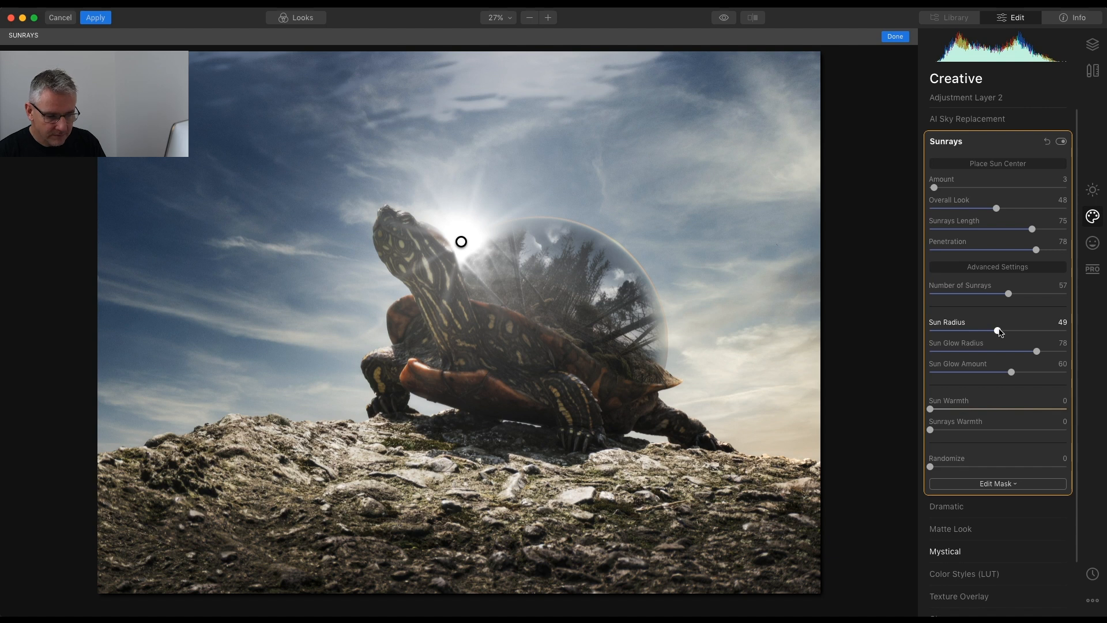
pyautogui.moveTo(1000, 331); pyautogui.dragTo(948, 334)
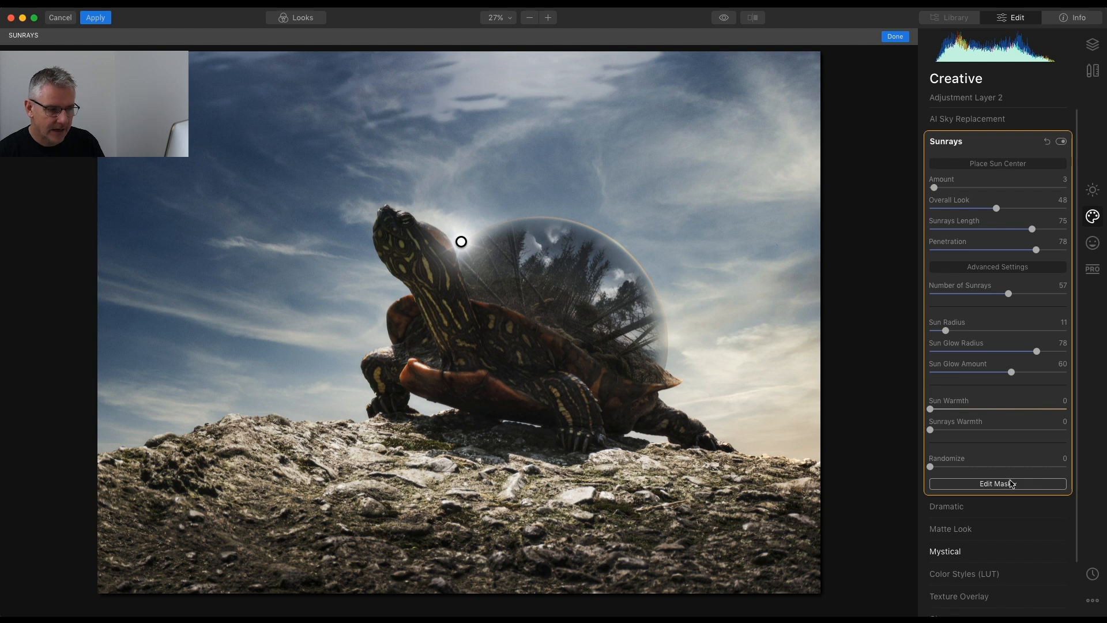
# Raise the sunrays' Penetration to 93 and the effect's Amount to 38.
pyautogui.moveTo(1037, 250); pyautogui.dragTo(1060, 251)
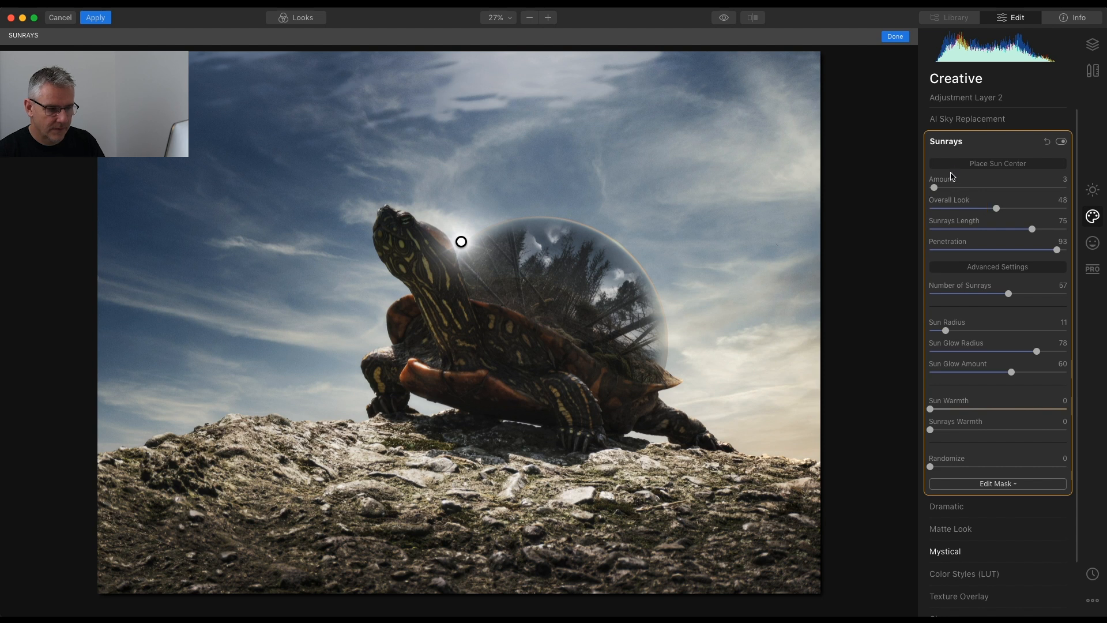
pyautogui.moveTo(937, 191); pyautogui.dragTo(987, 189)
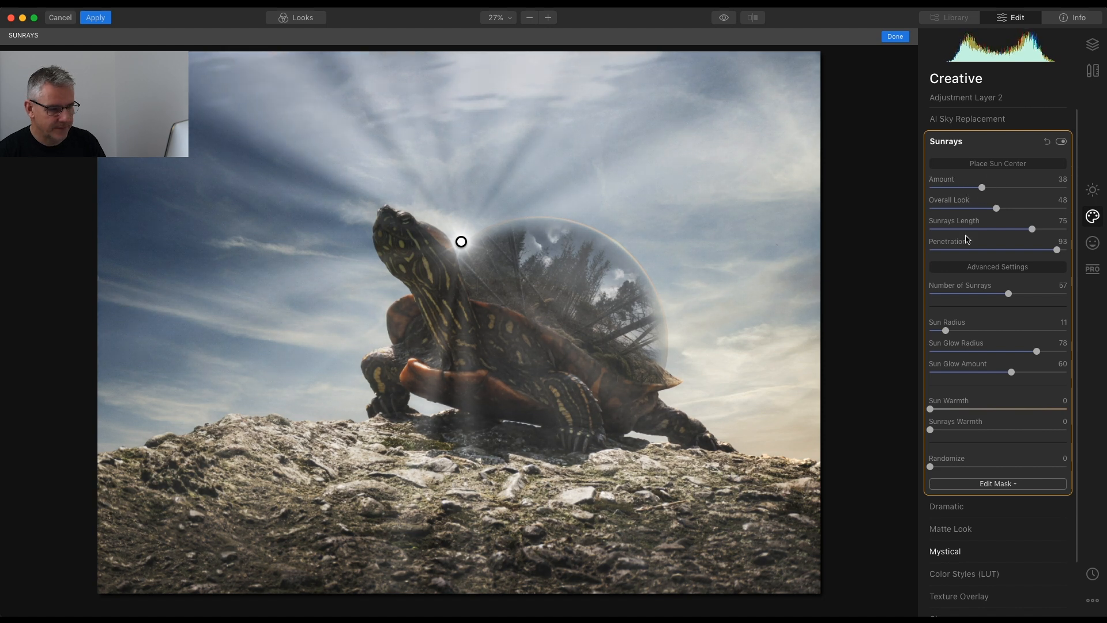
# Restrict the Sunrays to an inverted radial mask shaped as a small ellipse around the sun between the turtle's neck and the glass ball.
pyautogui.click(1000, 486)
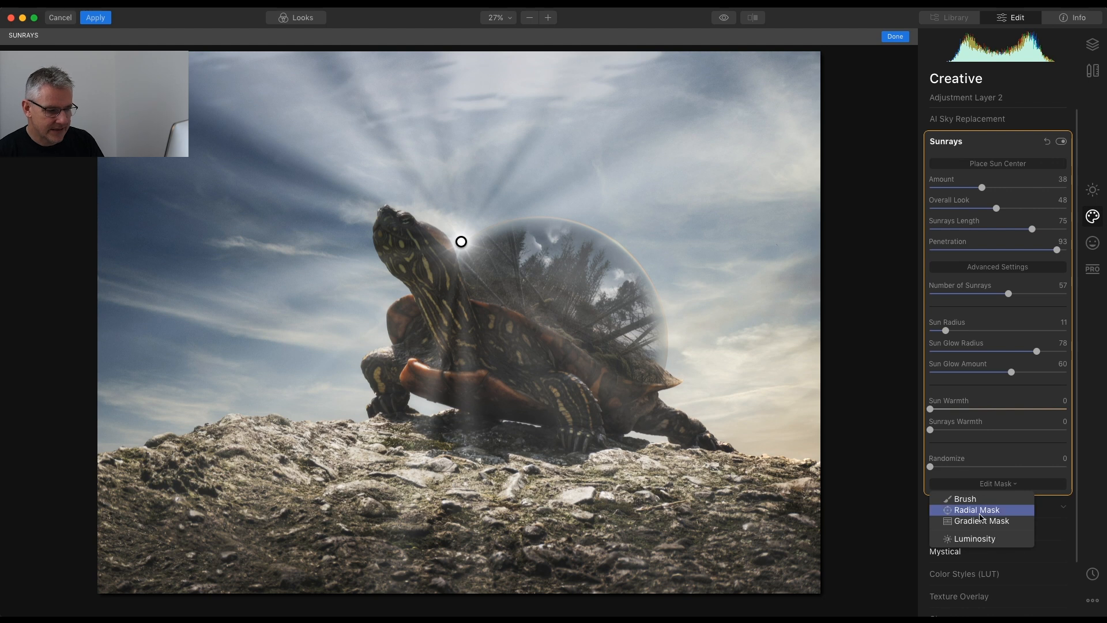
pyautogui.click(981, 511)
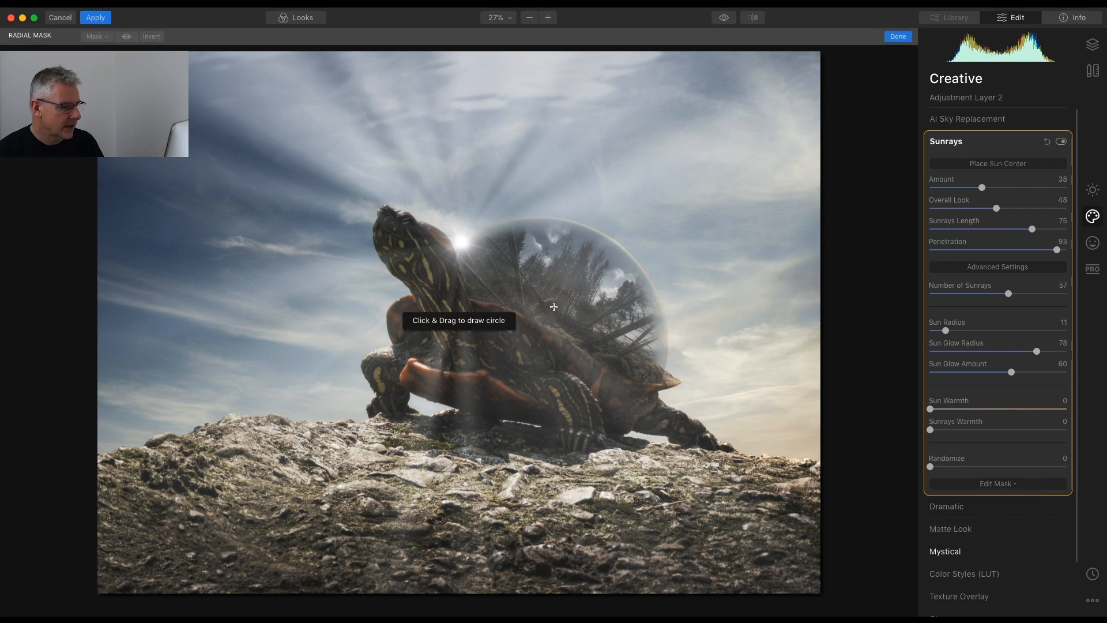
pyautogui.moveTo(460, 243); pyautogui.dragTo(500, 247)
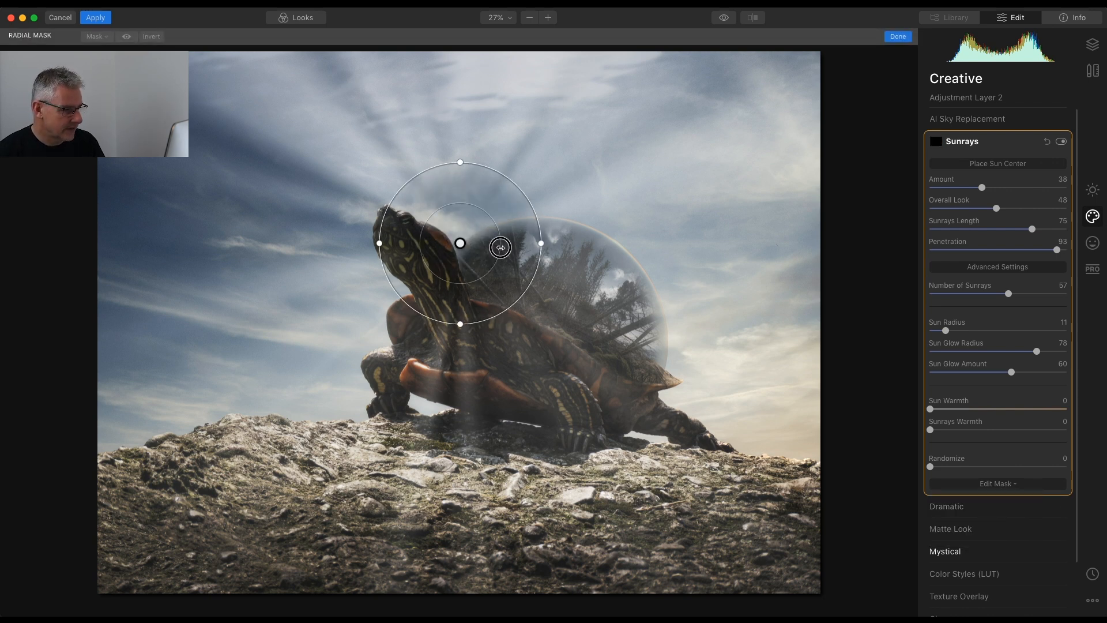
pyautogui.moveTo(460, 163); pyautogui.dragTo(460, 194)
pyautogui.moveTo(381, 243); pyautogui.dragTo(404, 243)
pyautogui.moveTo(461, 293); pyautogui.dragTo(464, 283)
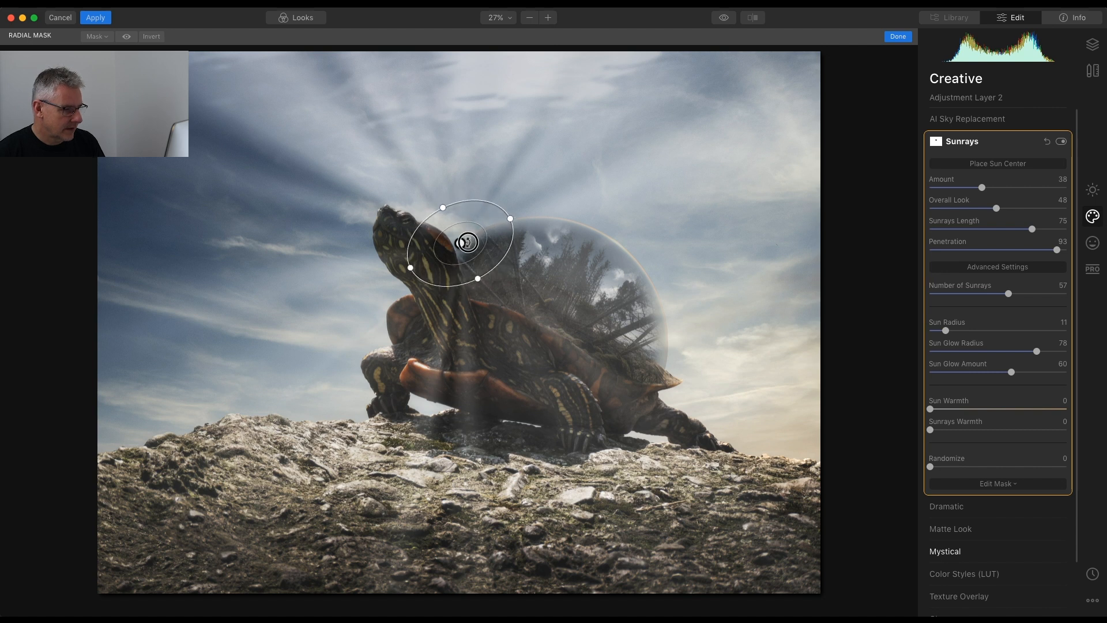
pyautogui.click(152, 36)
pyautogui.moveTo(460, 243); pyautogui.dragTo(466, 242)
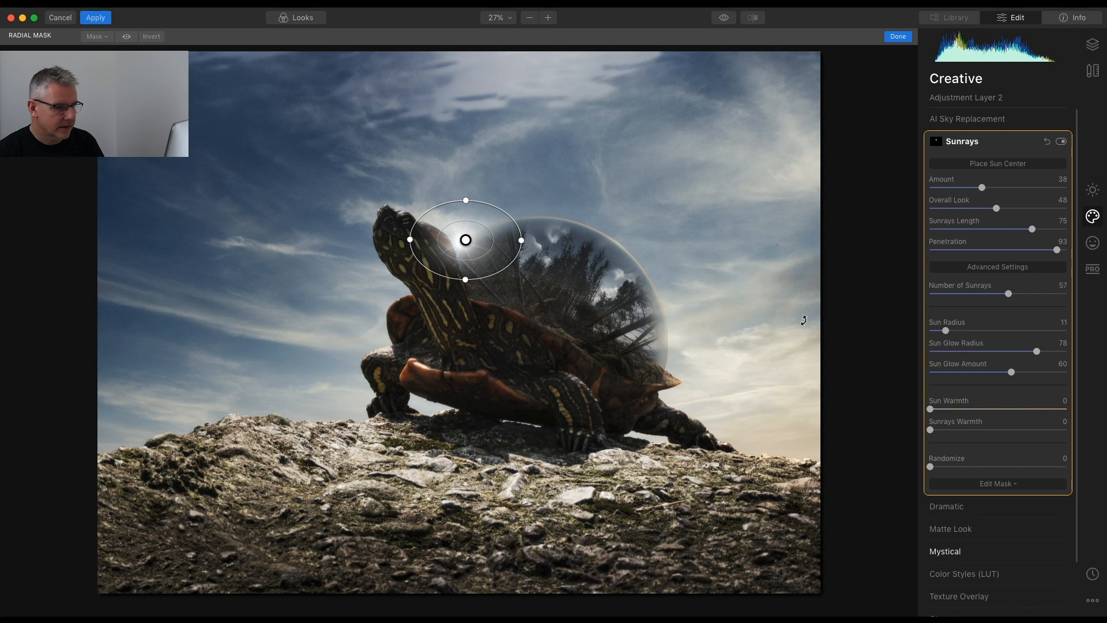
pyautogui.click(977, 166)
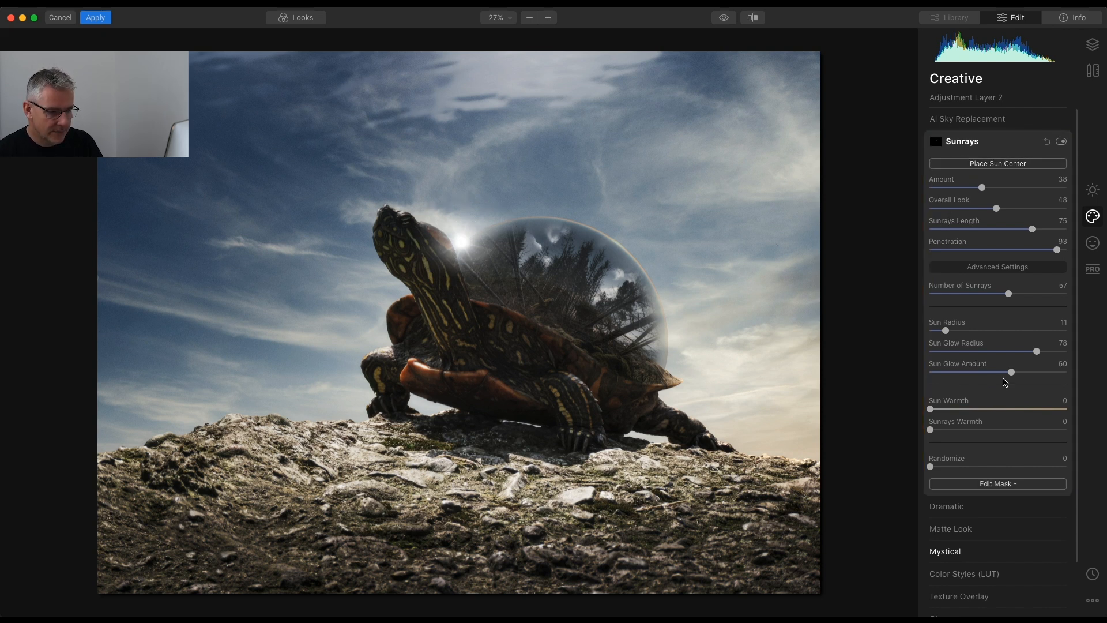
# Set Sun Radius to 14, Sun Glow Radius to 44, Sun Glow Amount to 39 and the Sunrays Amount to 23.
pyautogui.moveTo(1012, 374); pyautogui.dragTo(950, 331)
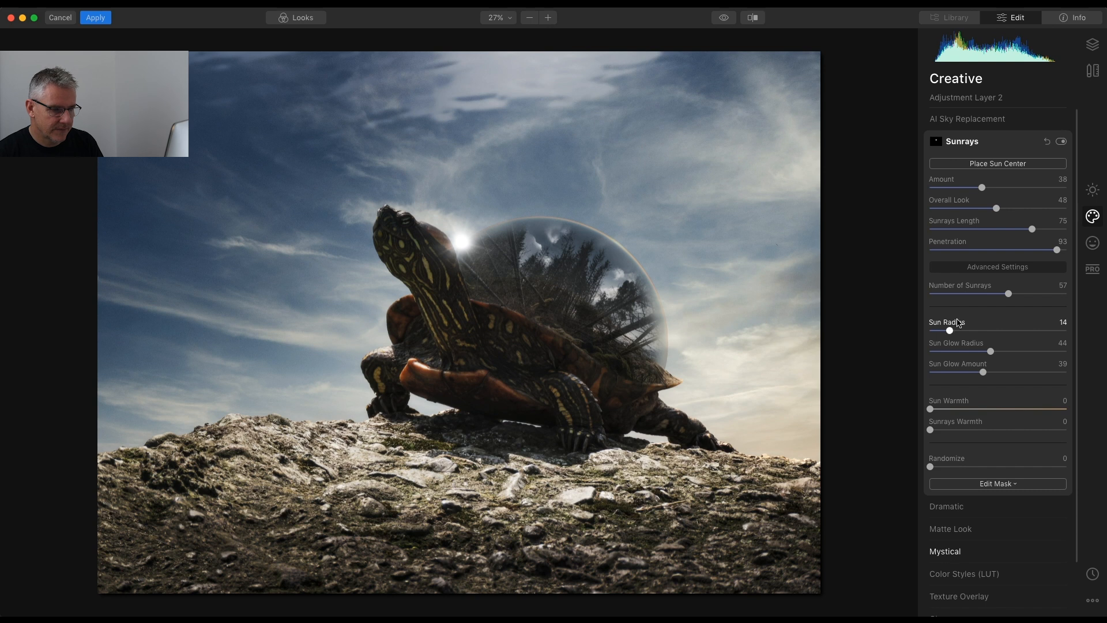
pyautogui.moveTo(982, 188); pyautogui.dragTo(962, 189)
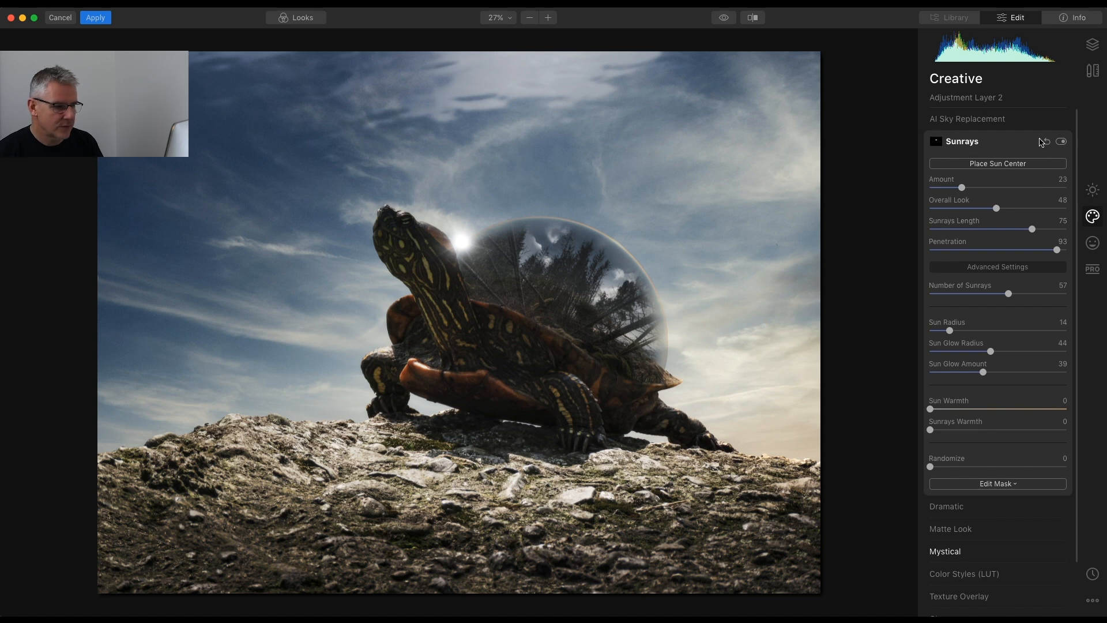
# Shift the Sunrays center slightly right toward the glass ball's edge.
pyautogui.click(998, 164)
pyautogui.moveTo(461, 242); pyautogui.dragTo(466, 242)
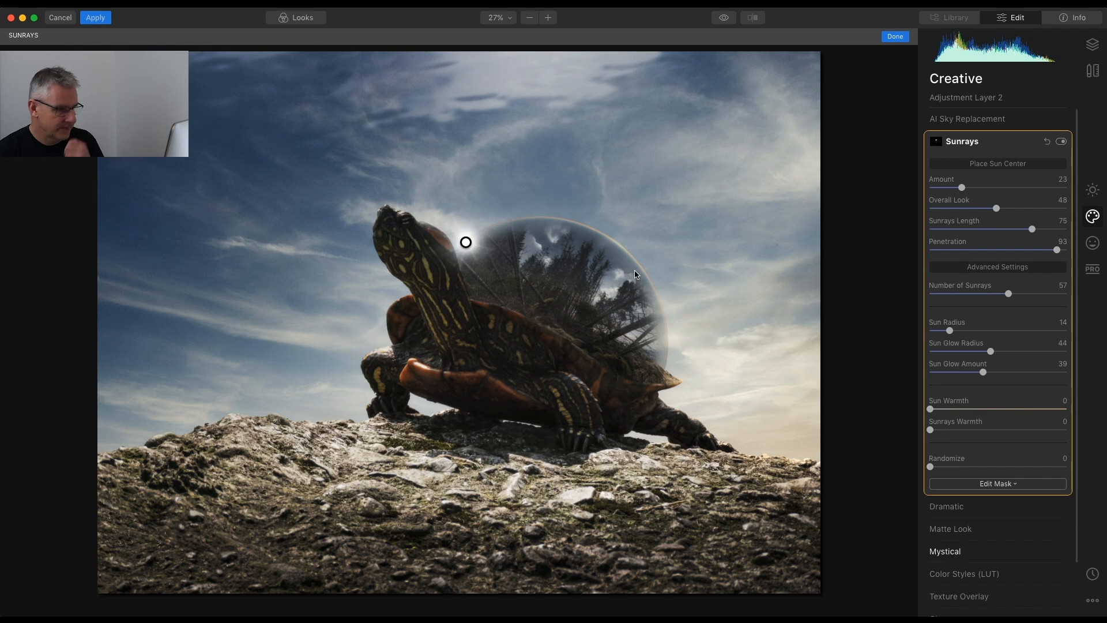
pyautogui.click(986, 164)
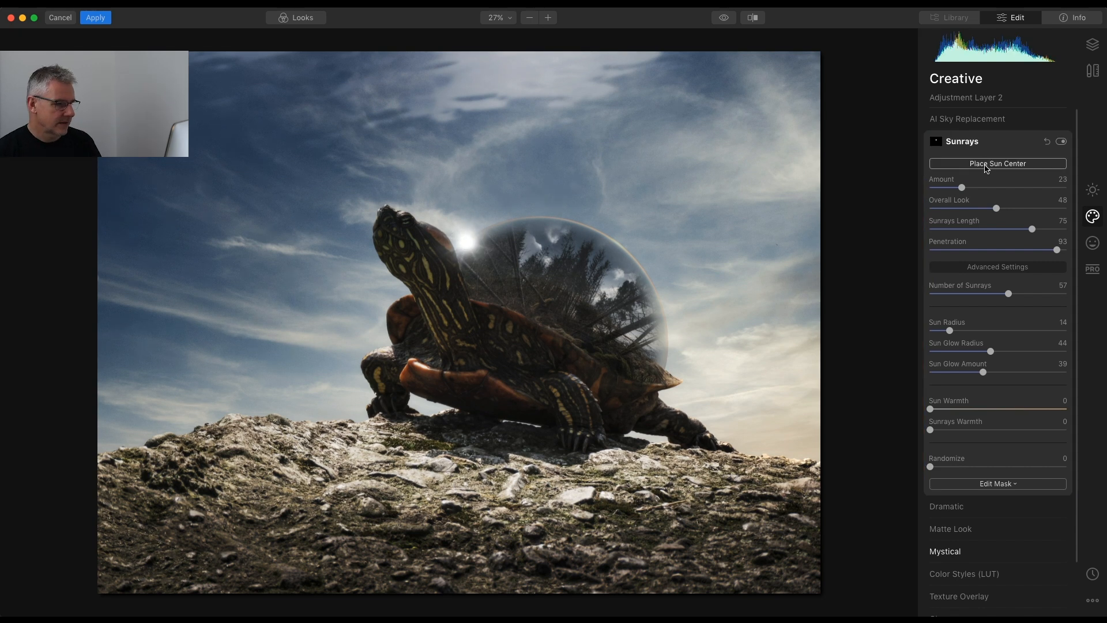
# Set the Sunrays Amount to 8, Sunrays Length to 59, Sun Glow Radius to 49 and Sun Glow Amount to 36.
pyautogui.moveTo(961, 188); pyautogui.dragTo(942, 190)
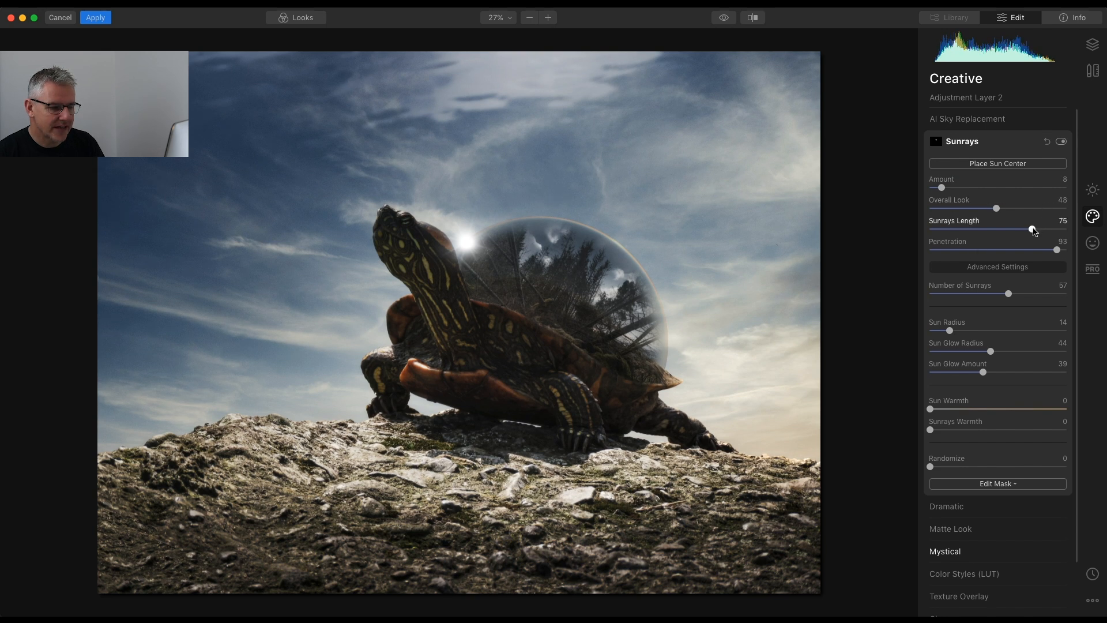
pyautogui.moveTo(1033, 230); pyautogui.dragTo(1011, 230)
pyautogui.moveTo(991, 351); pyautogui.dragTo(983, 373)
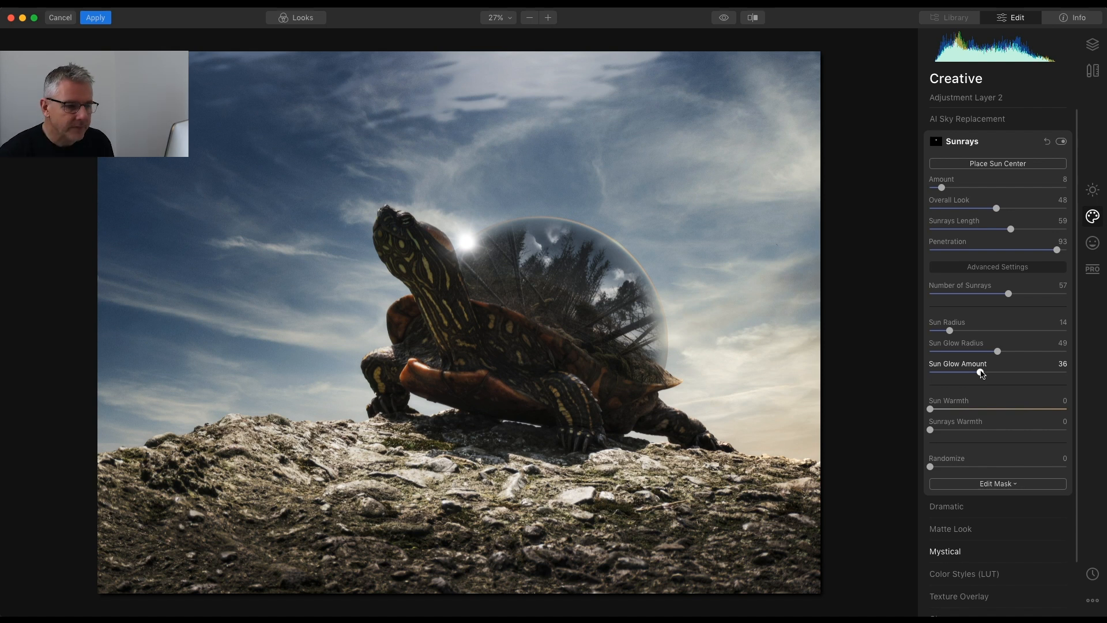
# Add the moon photo from the images folder as a new image layer.
pyautogui.click(1093, 45)
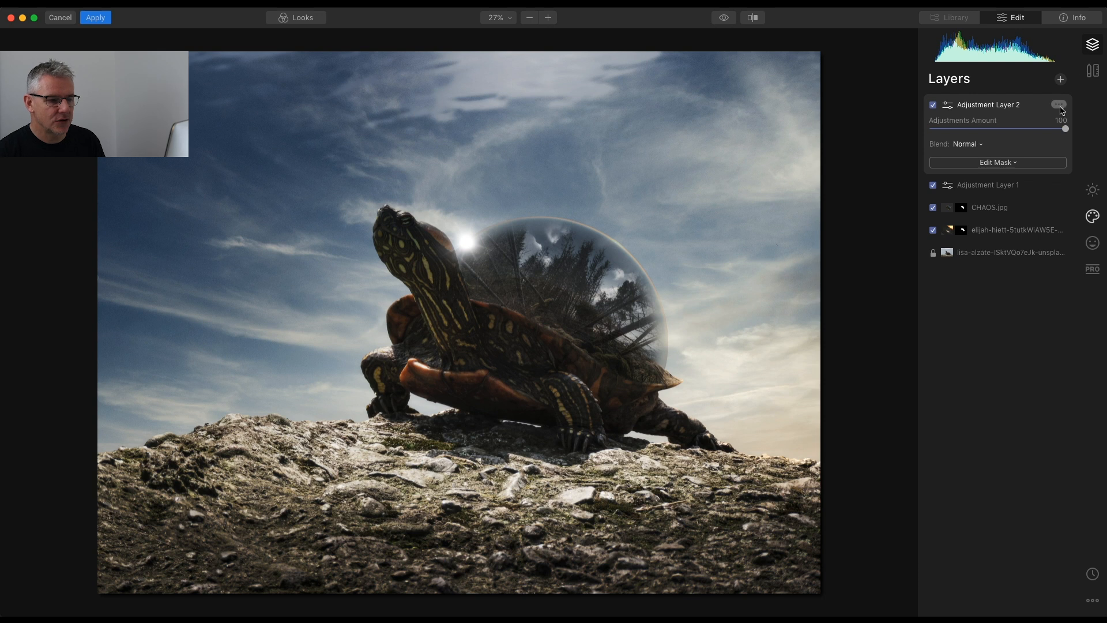
pyautogui.click(1061, 80)
pyautogui.click(1019, 106)
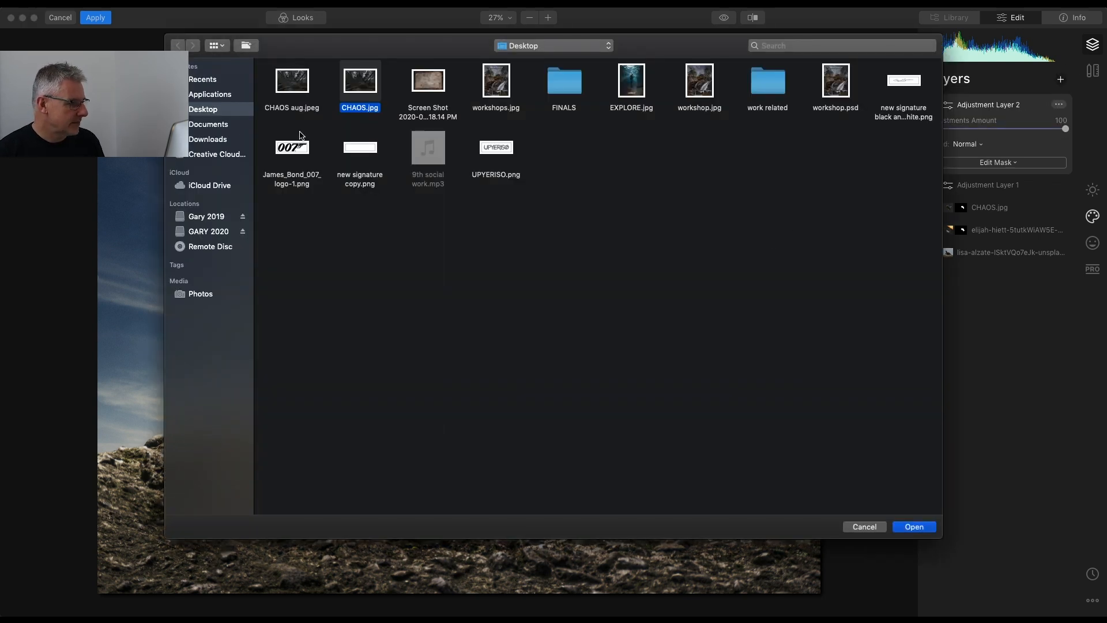
pyautogui.click(609, 46)
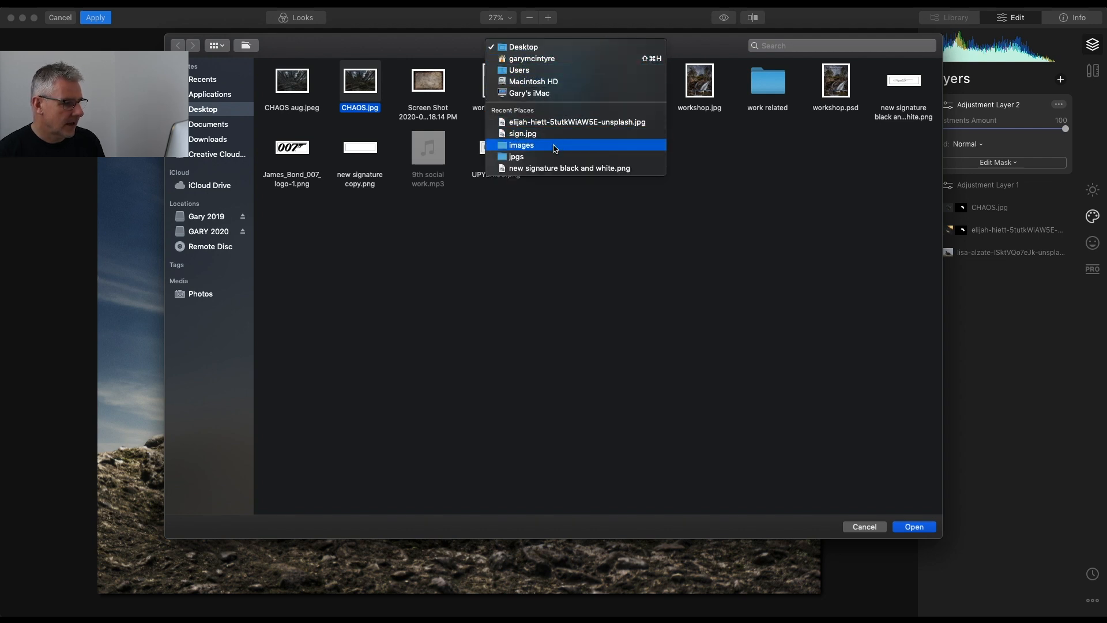
pyautogui.click(555, 146)
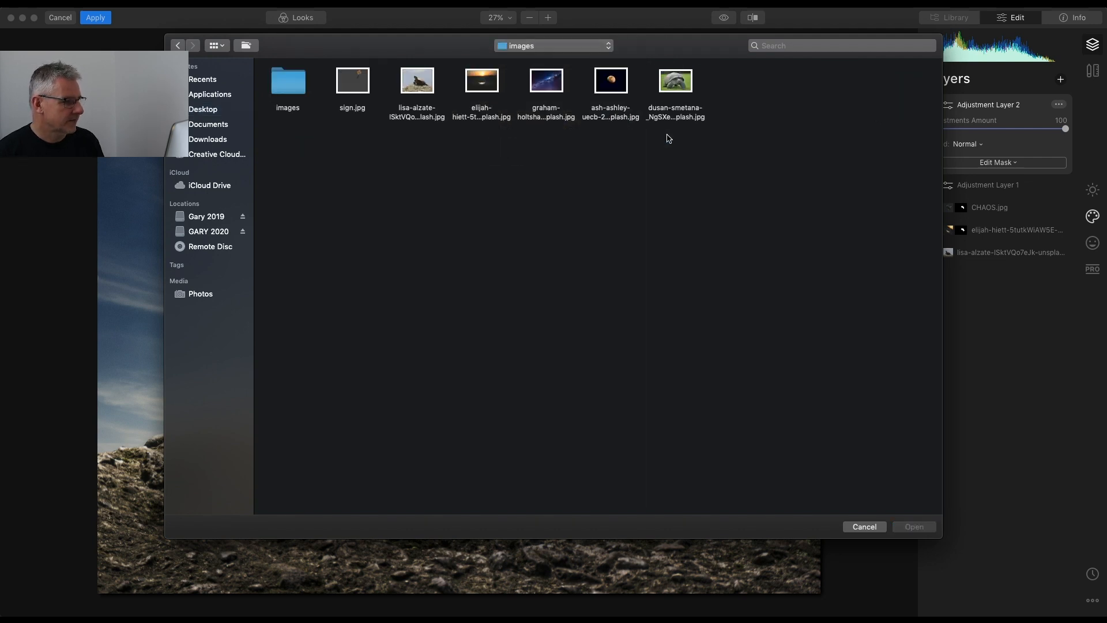
pyautogui.click(616, 84)
pyautogui.click(912, 527)
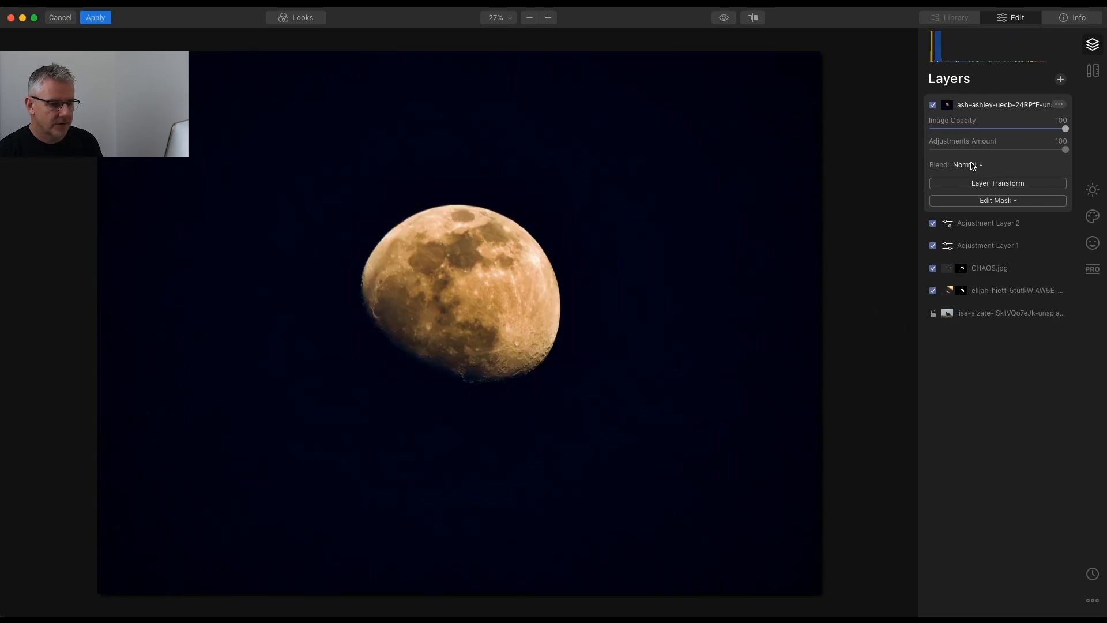
# Set the moon layer's blend mode to Screen and its image opacity to 26.
pyautogui.click(979, 167)
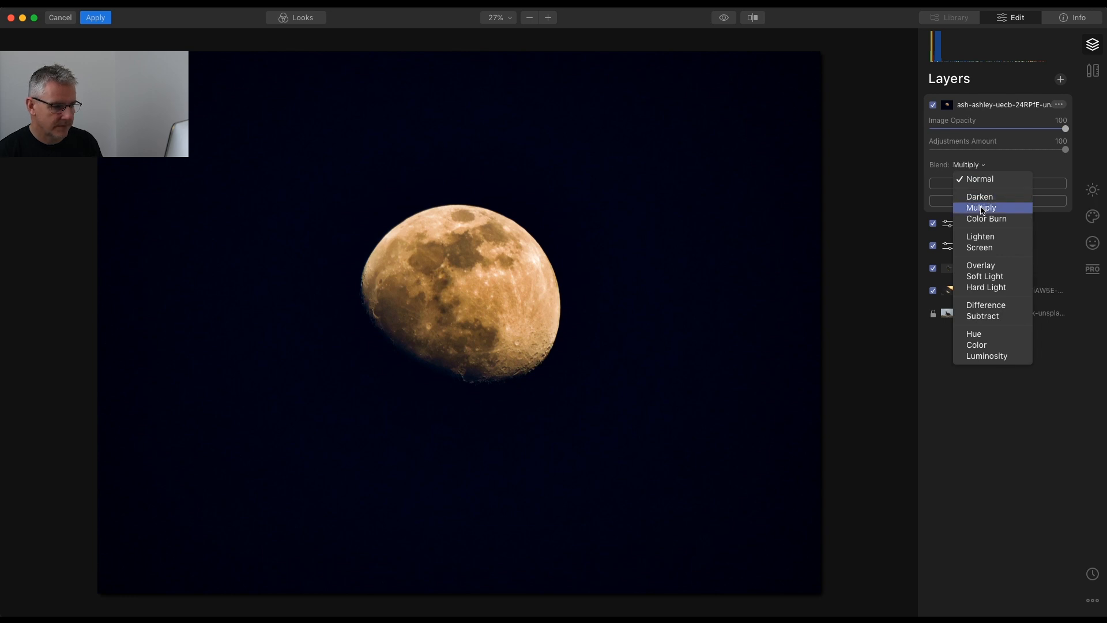
pyautogui.click(982, 209)
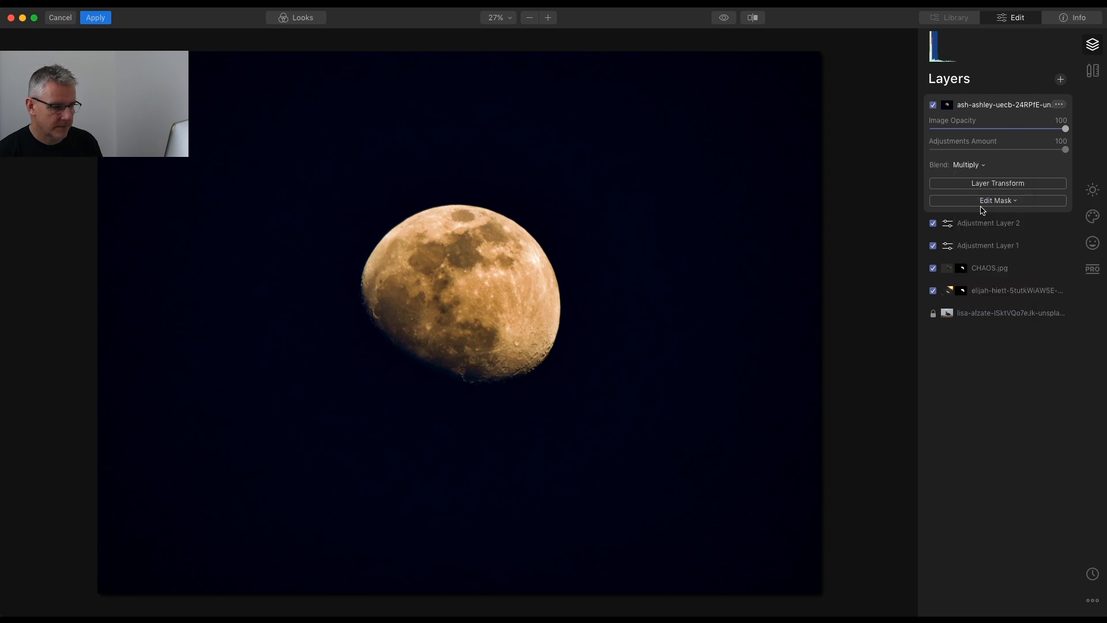
pyautogui.click(985, 166)
pyautogui.click(980, 249)
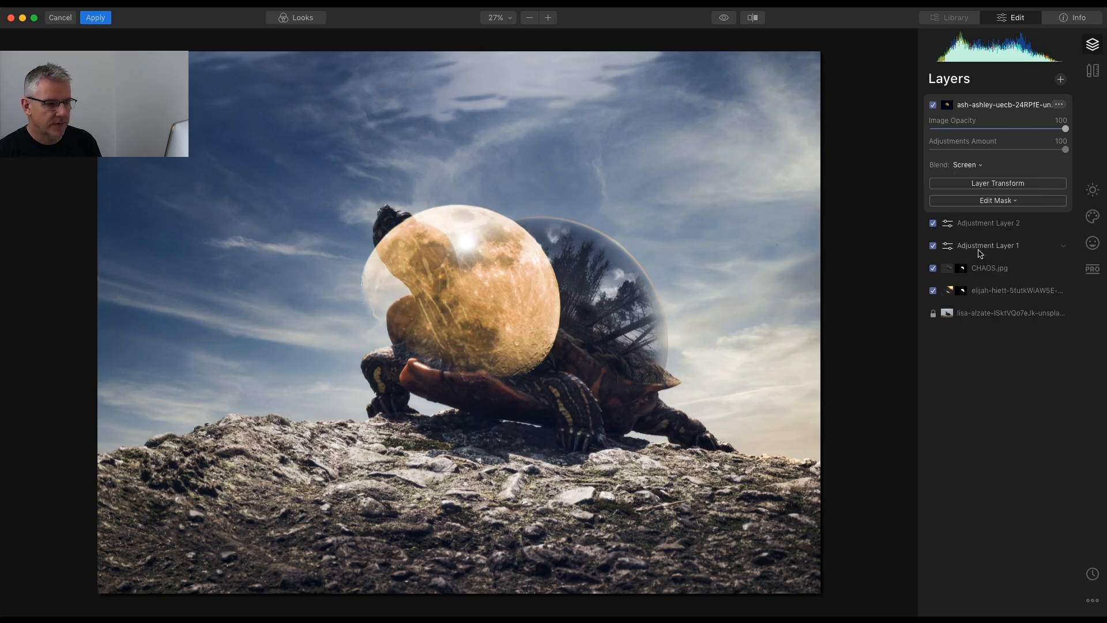
pyautogui.moveTo(1068, 131); pyautogui.dragTo(965, 130)
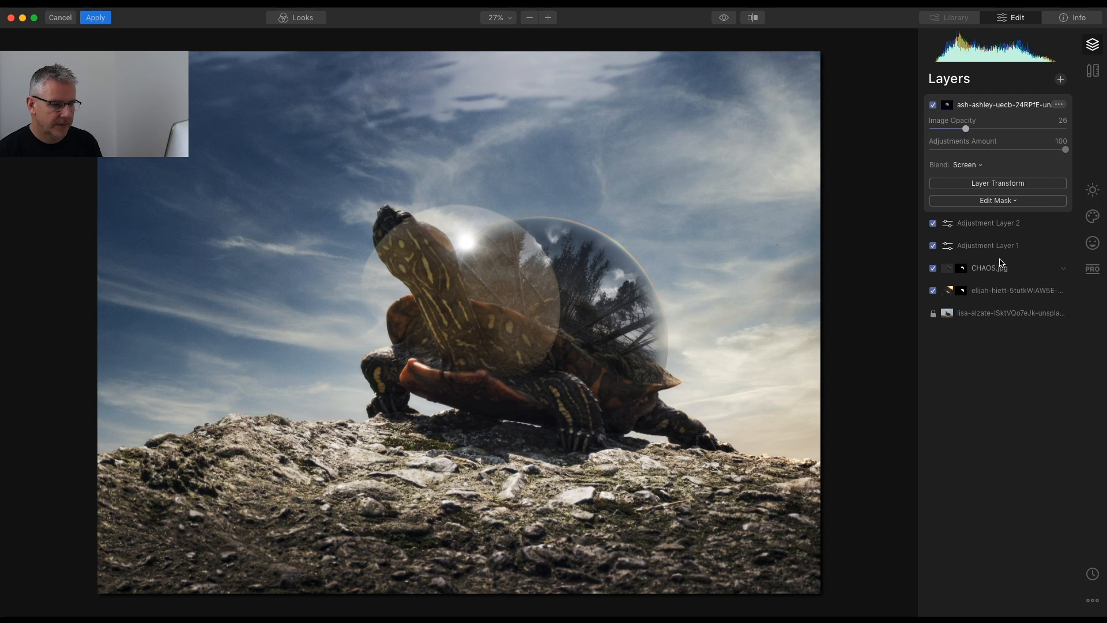
# Scale the moon layer down and move it so the moon sits in the upper-left sky.
pyautogui.click(1023, 183)
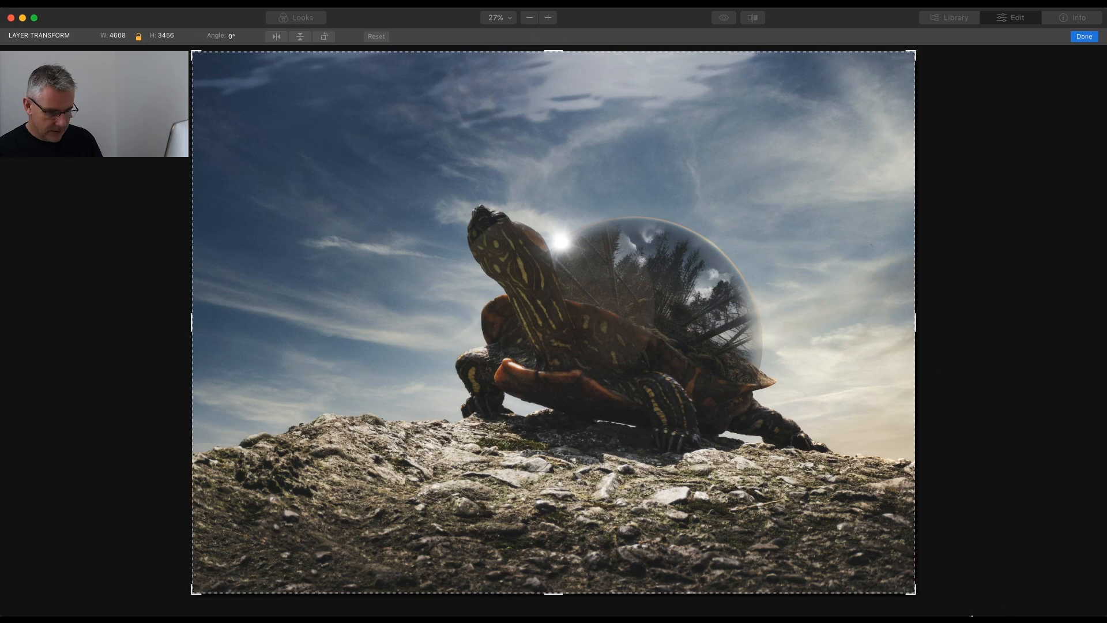
pyautogui.moveTo(913, 591); pyautogui.dragTo(604, 312)
pyautogui.moveTo(510, 294); pyautogui.dragTo(441, 244)
pyautogui.click(1081, 38)
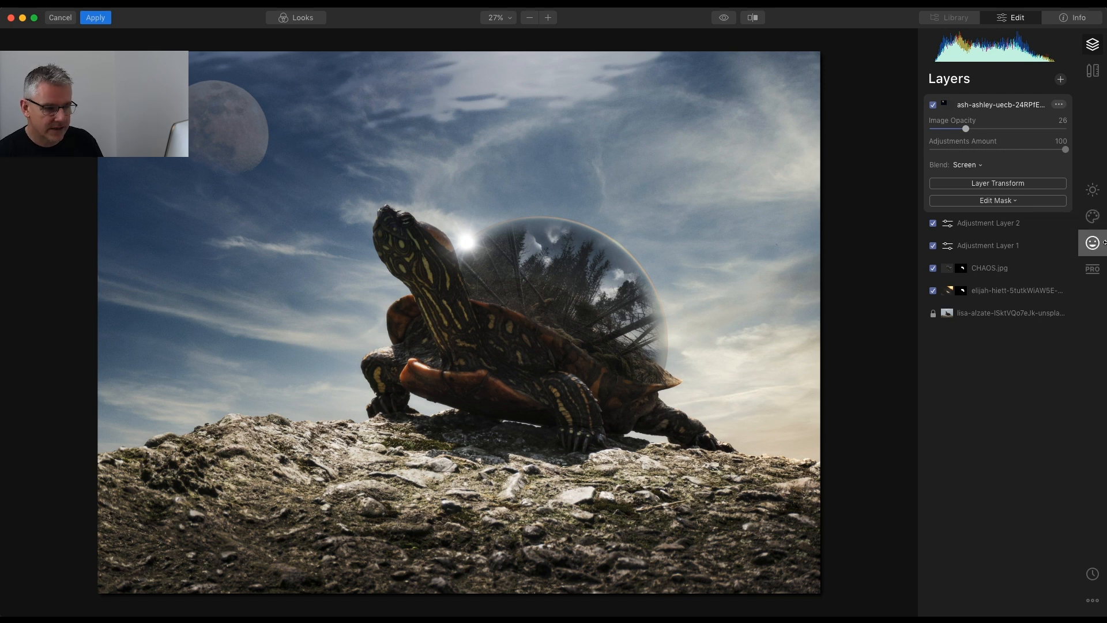
# Desaturate the moon layer completely by setting its color Saturation to -100.
pyautogui.click(1092, 190)
pyautogui.click(945, 375)
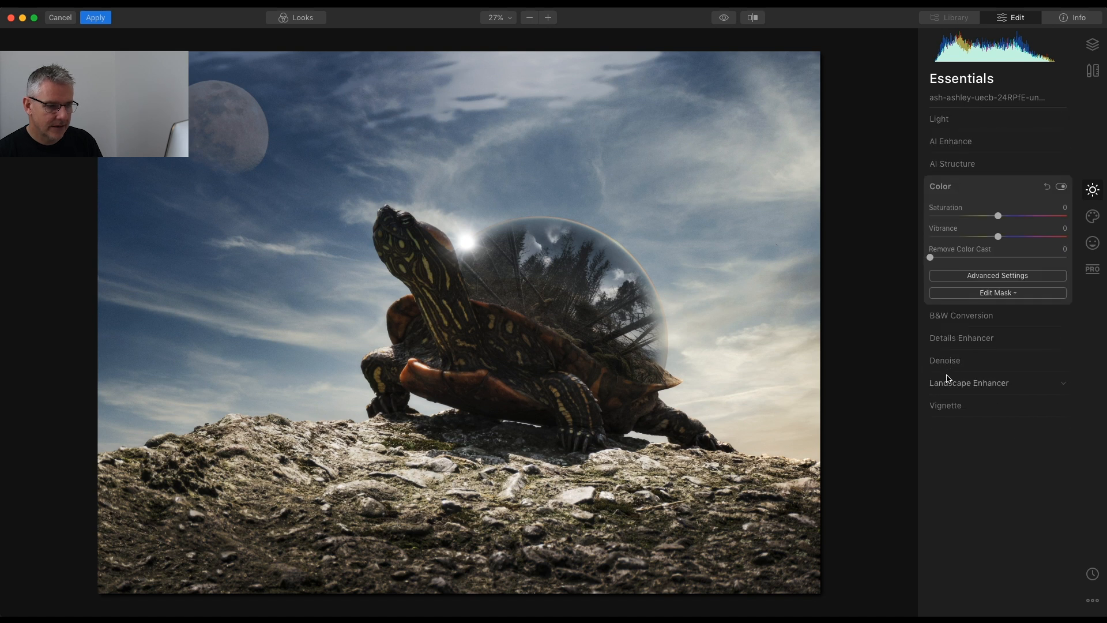
pyautogui.moveTo(998, 215); pyautogui.dragTo(915, 216)
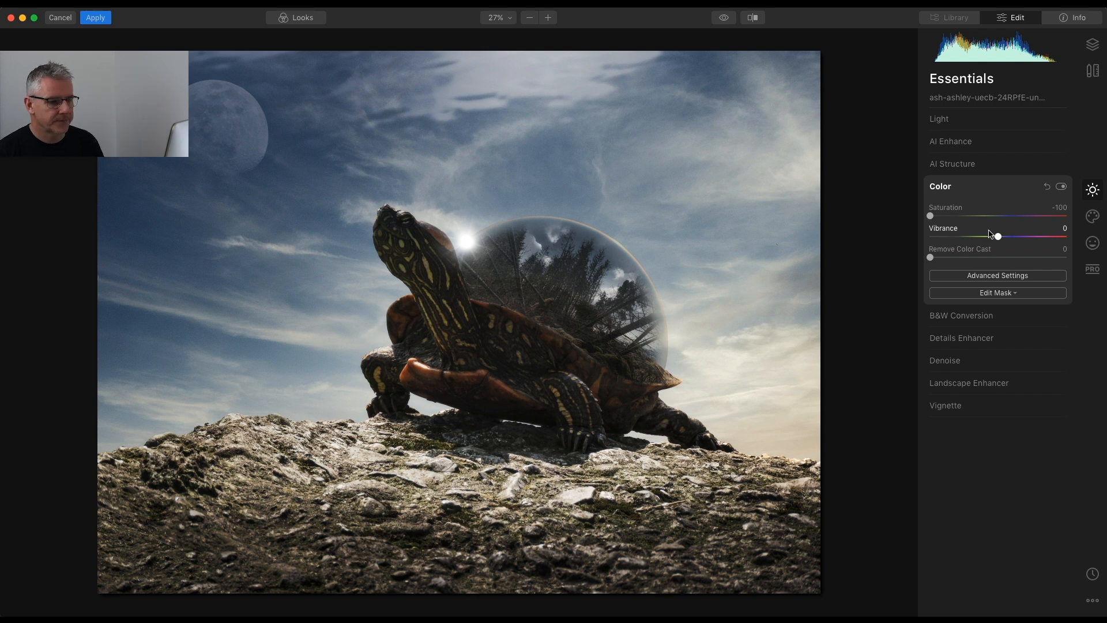
pyautogui.click(946, 188)
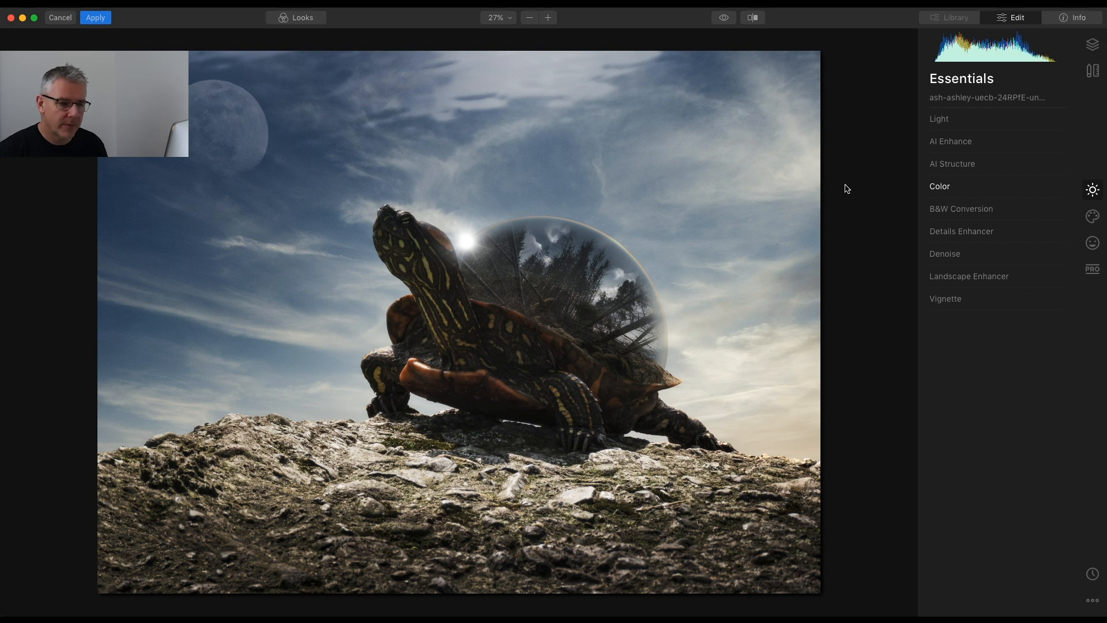
# Add sign.jpg from the images folder as a new image layer.
pyautogui.click(1097, 49)
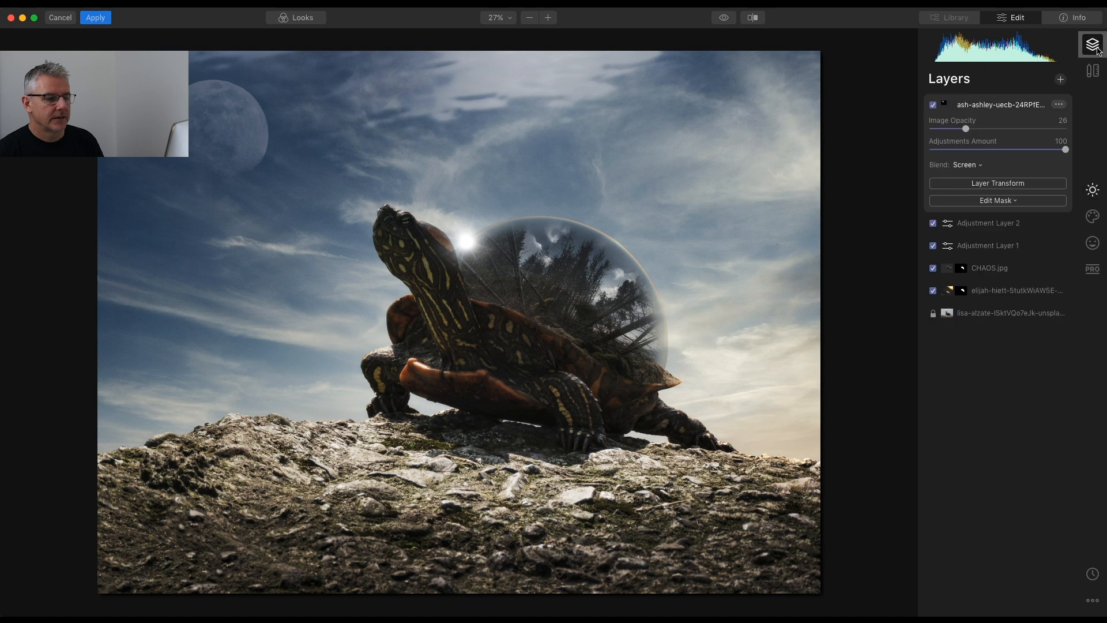
pyautogui.click(1061, 79)
pyautogui.click(1004, 104)
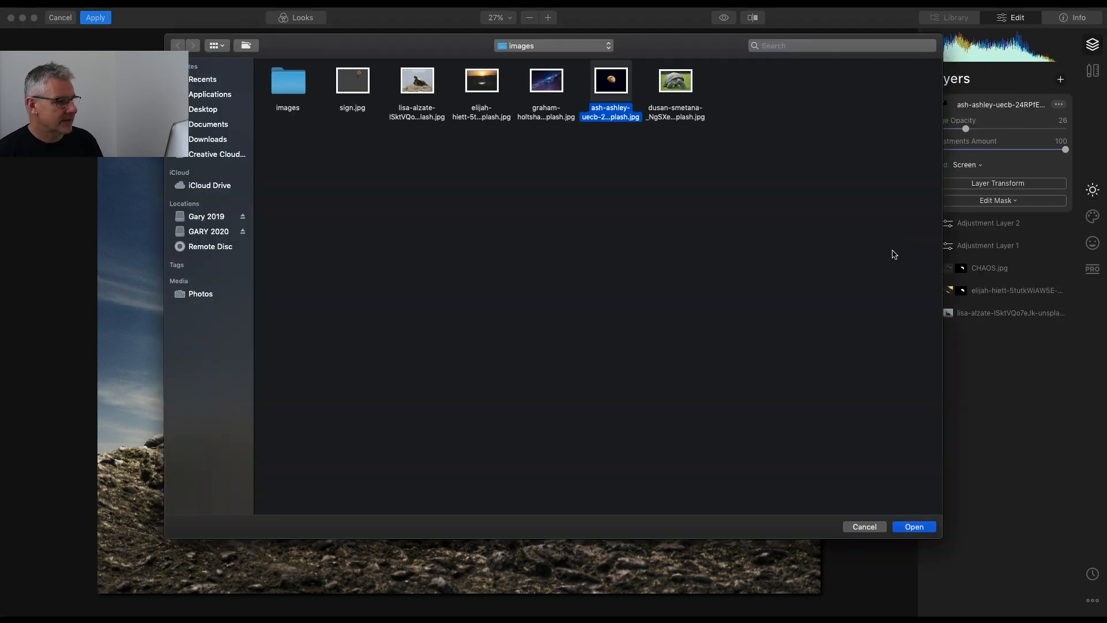
pyautogui.click(358, 88)
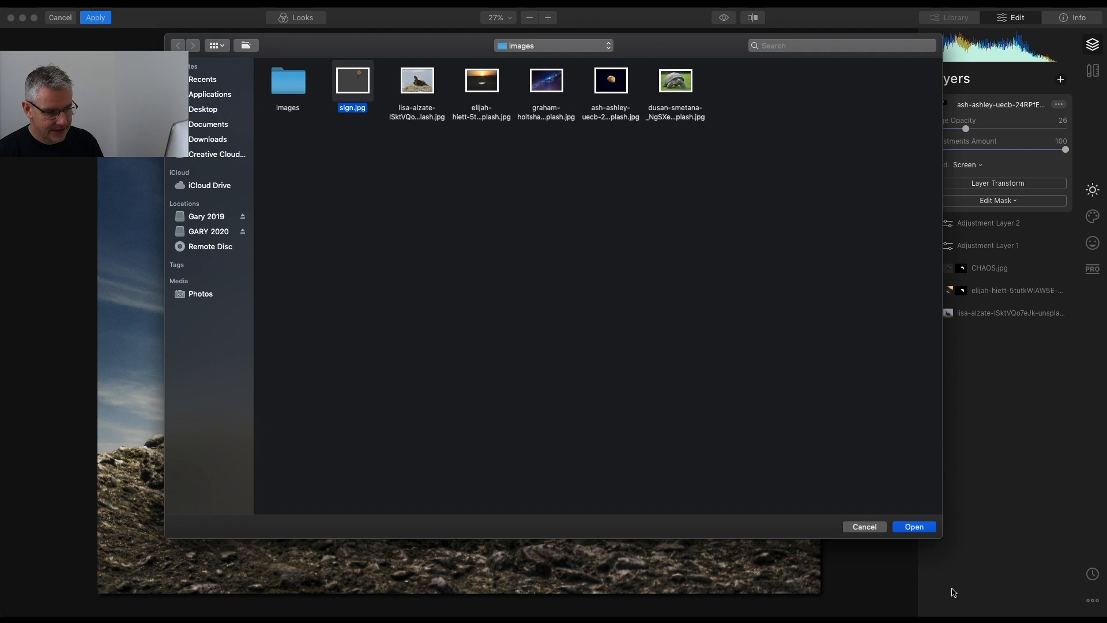
pyautogui.click(915, 528)
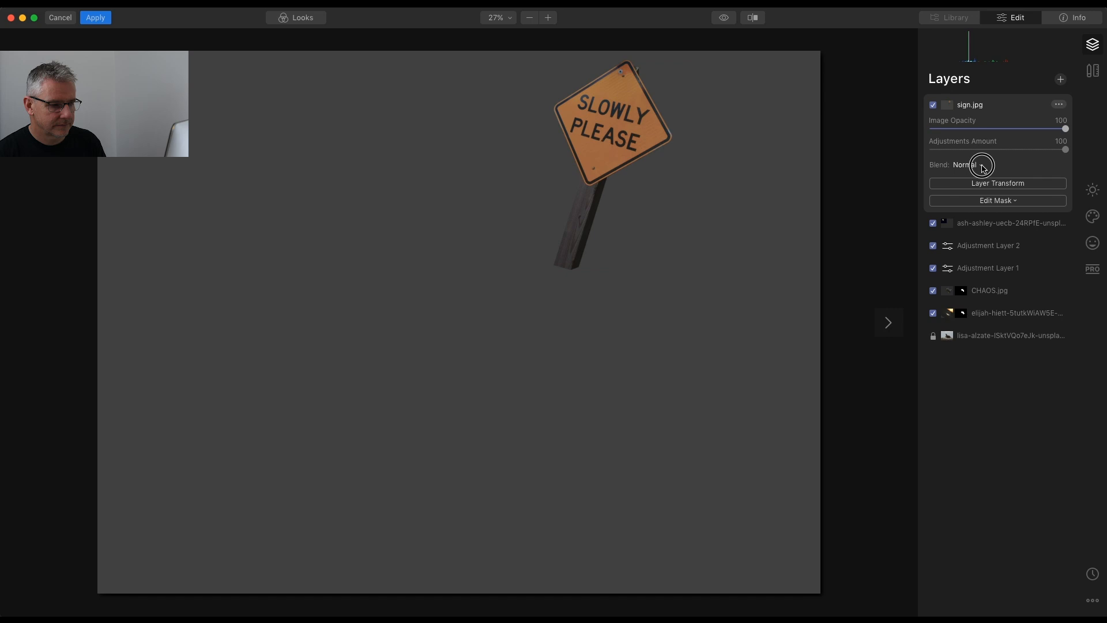
# Preview the blend modes on the sign layer, including Luminosity, and keep Normal.
pyautogui.click(982, 166)
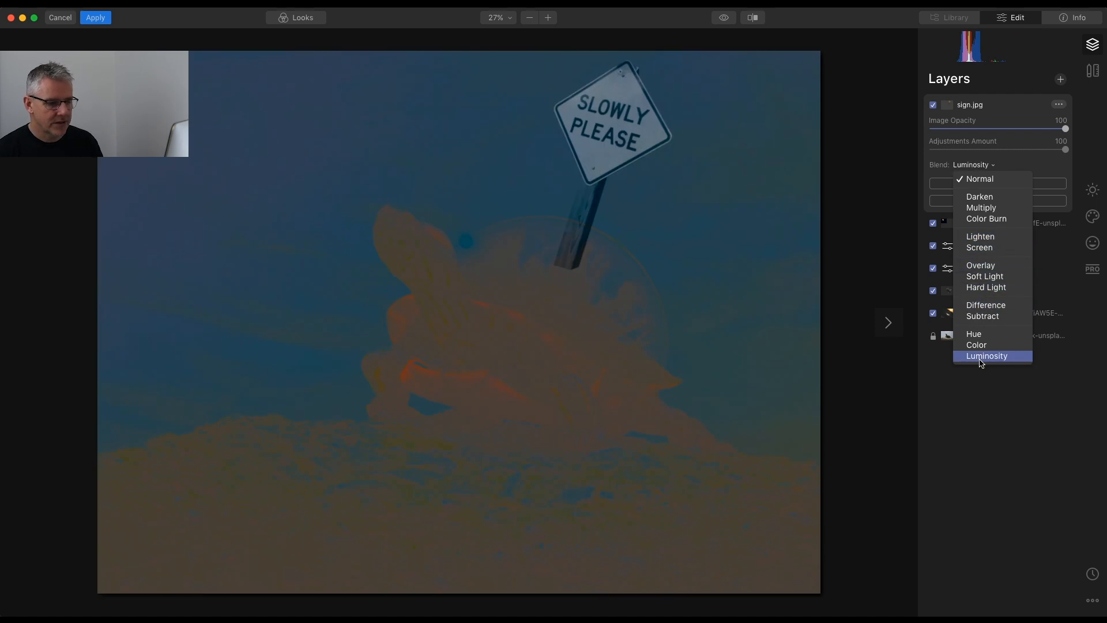
pyautogui.click(379, 256)
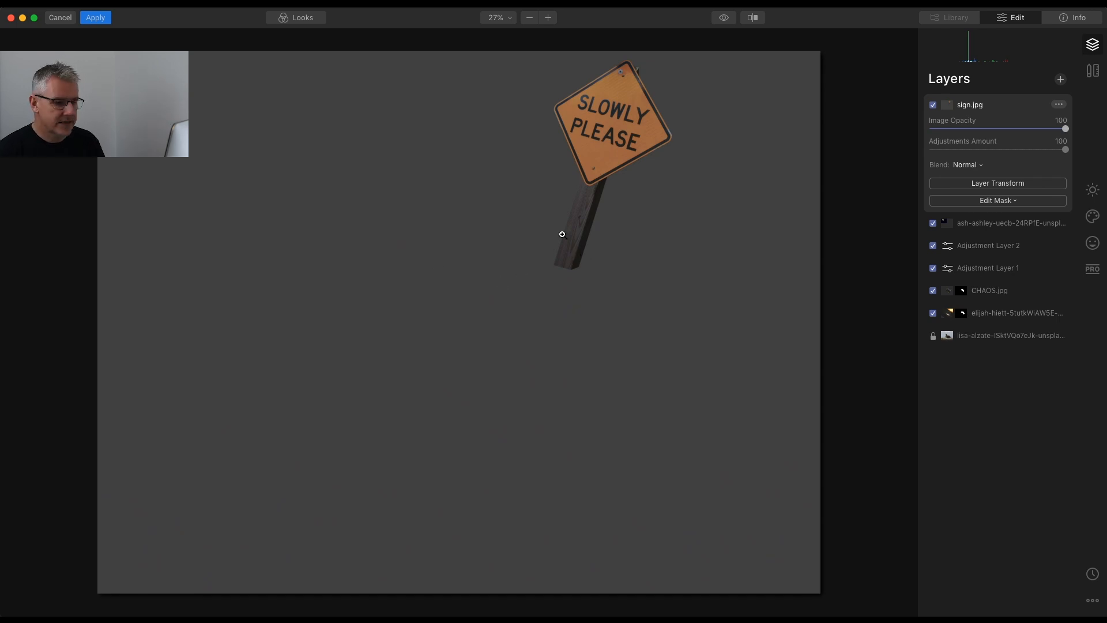
# Add a brush mask to the sign layer and paint in the sign and its wooden post.
pyautogui.click(1003, 202)
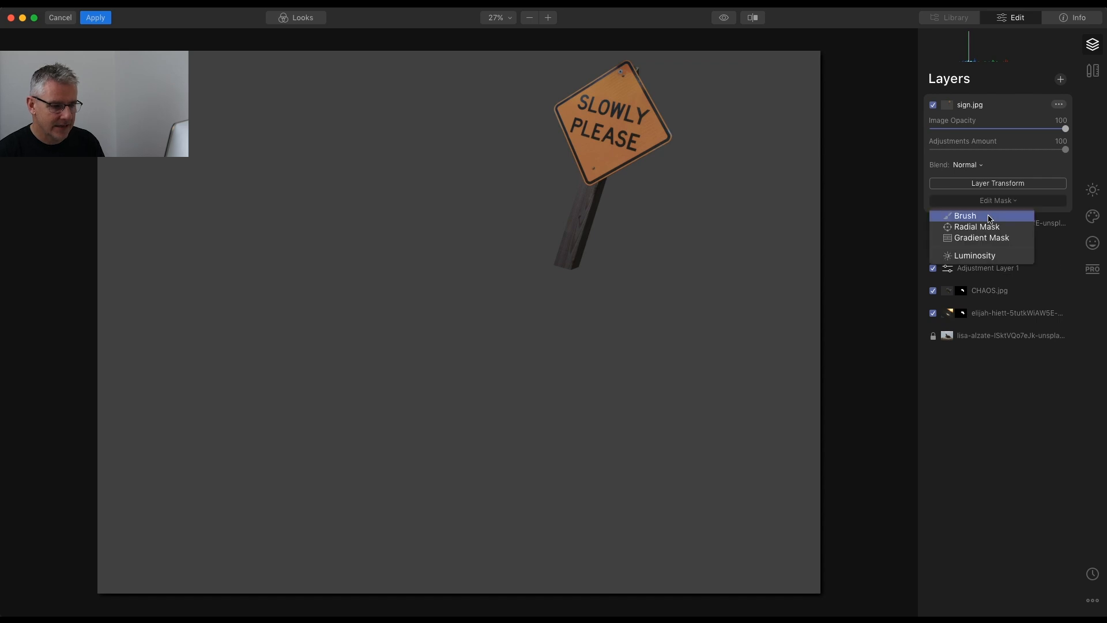
pyautogui.click(990, 218)
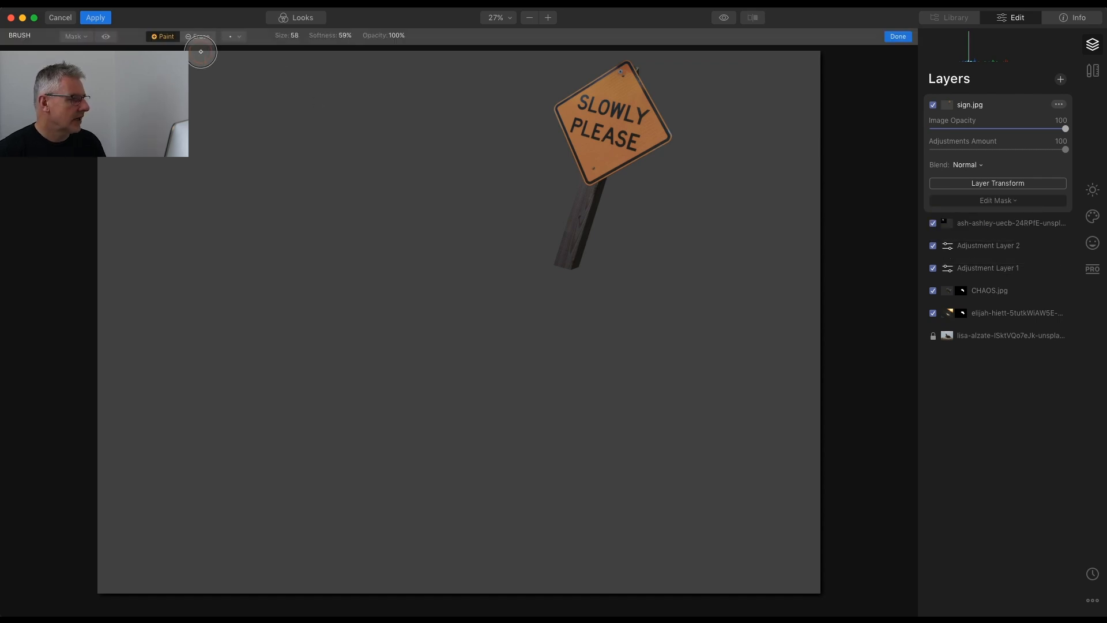
pyautogui.moveTo(634, 89)
pyautogui.mouseDown()
pyautogui.moveTo(645, 122)
pyautogui.moveTo(625, 70)
pyautogui.moveTo(650, 127)
pyautogui.moveTo(624, 77)
pyautogui.moveTo(603, 85)
pyautogui.moveTo(547, 177)
pyautogui.moveTo(596, 185)
pyautogui.moveTo(579, 190)
pyautogui.moveTo(604, 200)
pyautogui.moveTo(584, 201)
pyautogui.moveTo(569, 236)
pyautogui.mouseUp()
pyautogui.moveTo(649, 127)
pyautogui.mouseDown()
pyautogui.moveTo(633, 93)
pyautogui.moveTo(608, 107)
pyautogui.moveTo(624, 106)
pyautogui.moveTo(633, 75)
pyautogui.moveTo(610, 74)
pyautogui.moveTo(636, 86)
pyautogui.moveTo(661, 128)
pyautogui.moveTo(615, 159)
pyautogui.moveTo(577, 131)
pyautogui.moveTo(564, 100)
pyautogui.moveTo(626, 85)
pyautogui.moveTo(668, 144)
pyautogui.moveTo(663, 136)
pyautogui.moveTo(588, 162)
pyautogui.moveTo(615, 153)
pyautogui.moveTo(591, 237)
pyautogui.moveTo(586, 211)
pyautogui.moveTo(575, 230)
pyautogui.moveTo(602, 158)
pyautogui.moveTo(579, 210)
pyautogui.moveTo(601, 176)
pyautogui.moveTo(575, 109)
pyautogui.moveTo(629, 74)
pyautogui.moveTo(655, 141)
pyautogui.mouseUp()
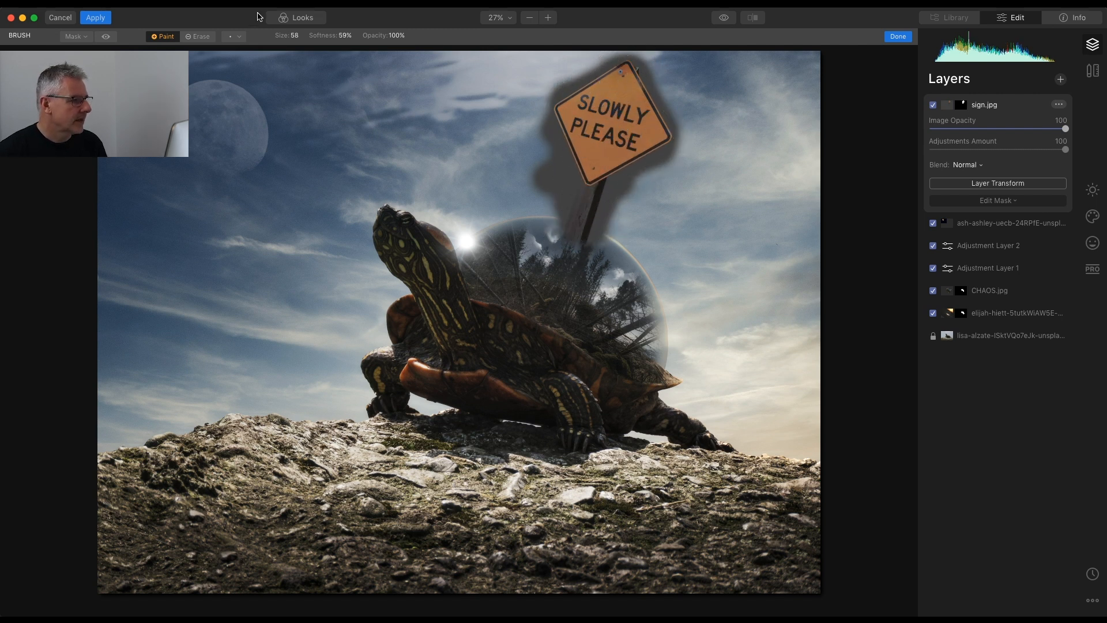
# Erase the sign mask closely along the sign's right edge and corner with a size 34 brush at 3% softness.
pyautogui.click(345, 39)
pyautogui.moveTo(346, 46); pyautogui.dragTo(320, 50)
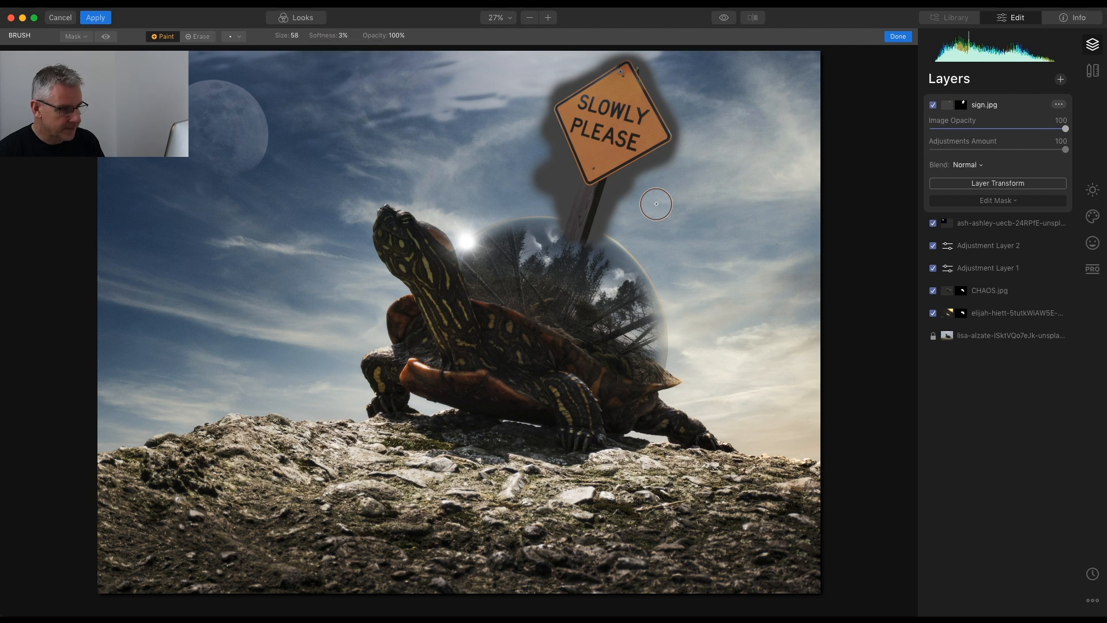
pyautogui.scroll(5, 657, 204)
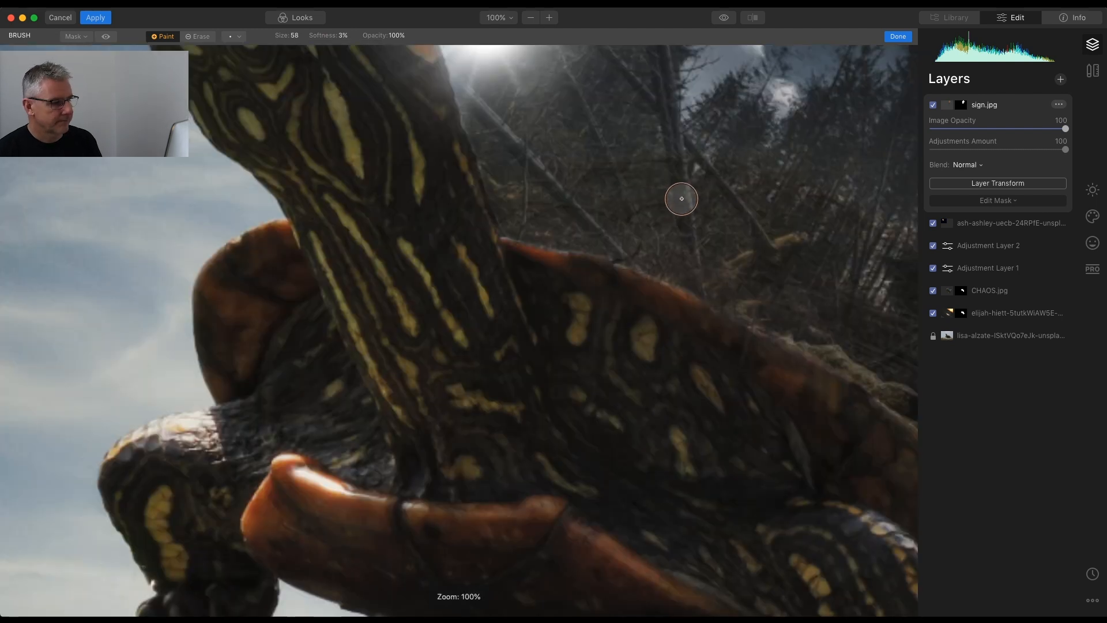
pyautogui.moveTo(719, 181); pyautogui.dragTo(353, 366)
pyautogui.scroll(5, 353, 365)
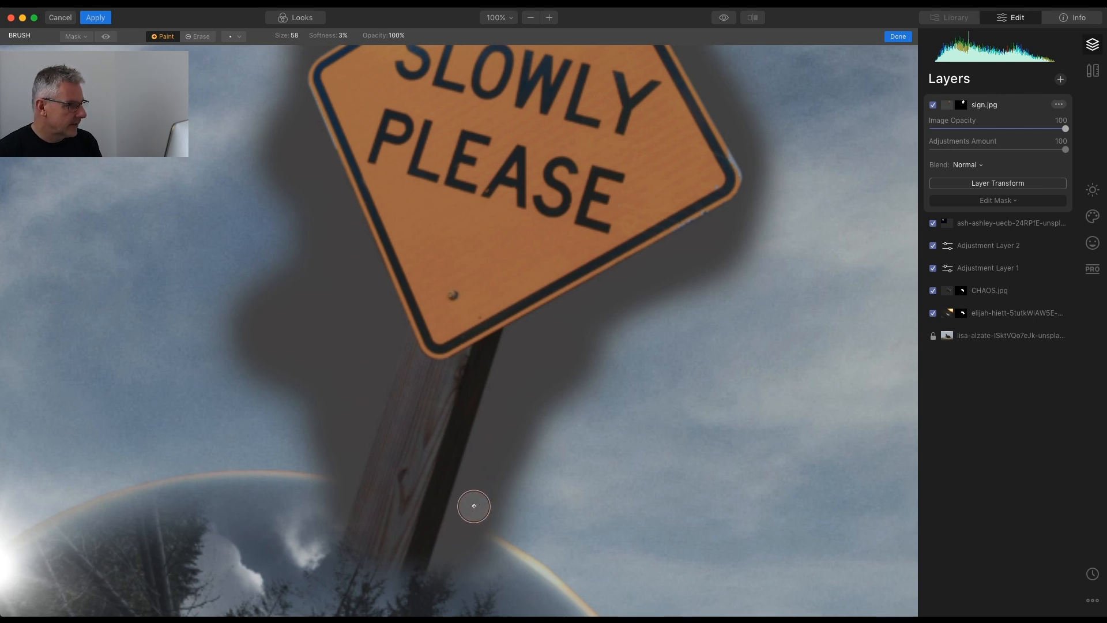
pyautogui.click(203, 39)
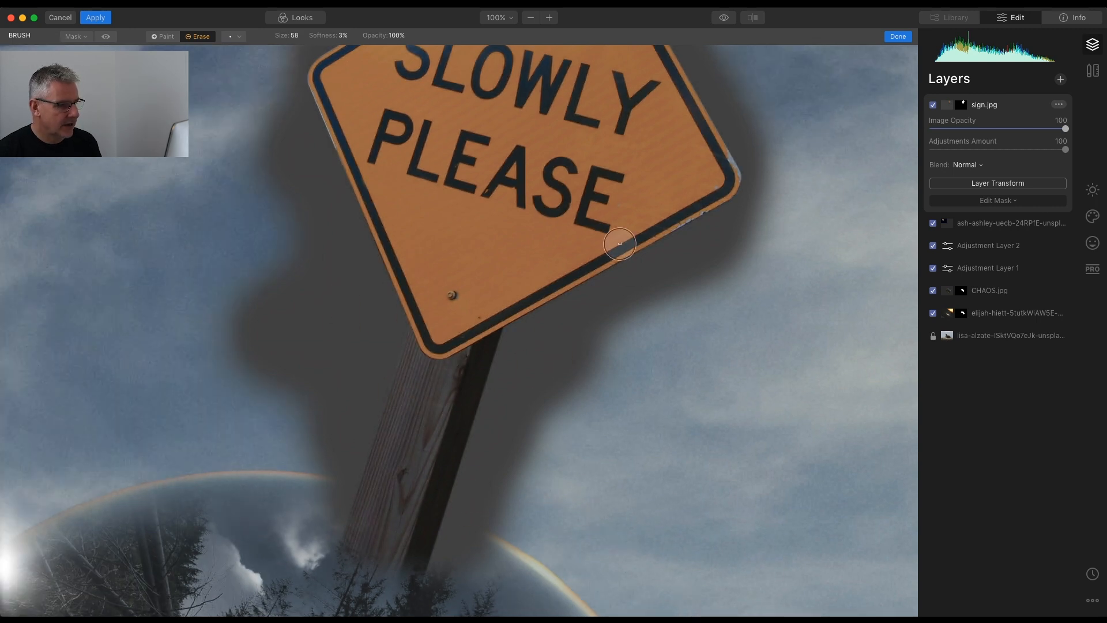
pyautogui.scroll(4, 611, 323)
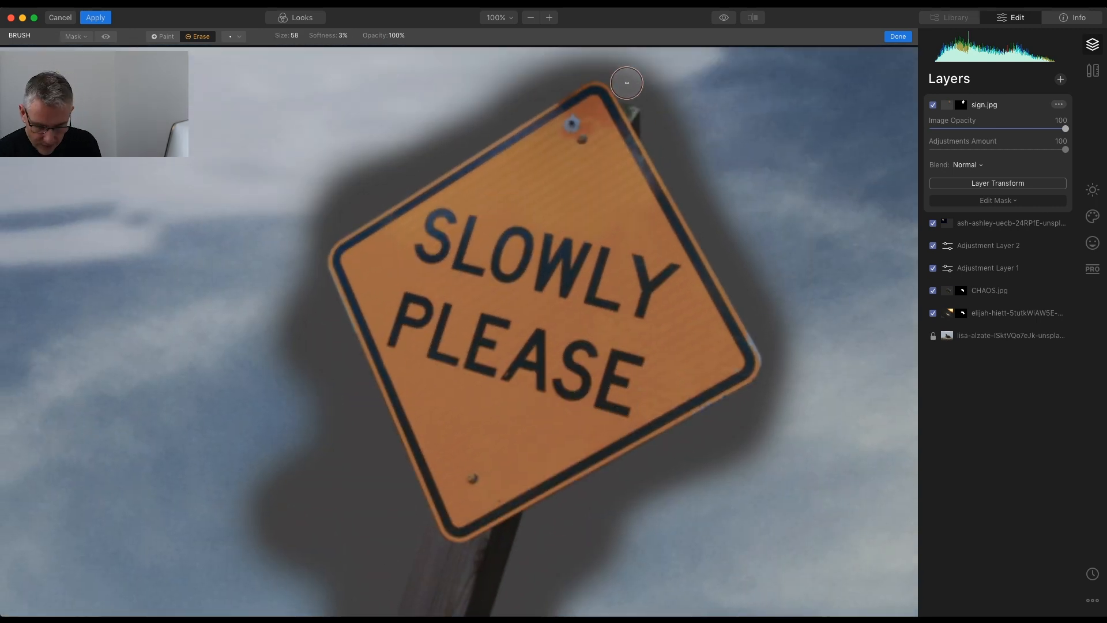
pyautogui.press('[')
pyautogui.press('[')
pyautogui.press('[')
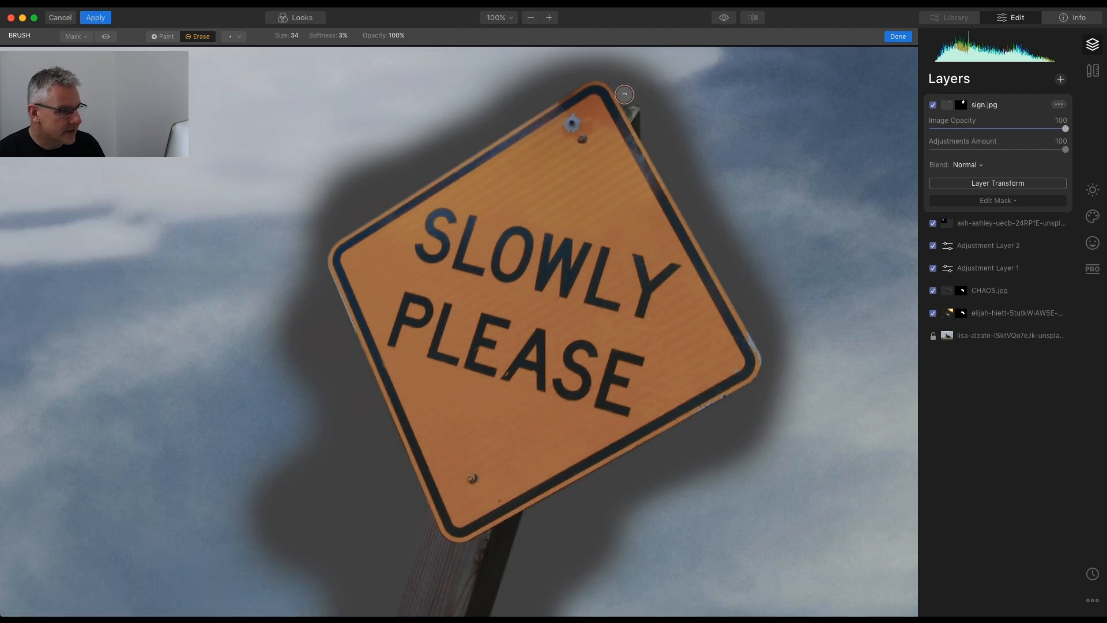
pyautogui.click(625, 95)
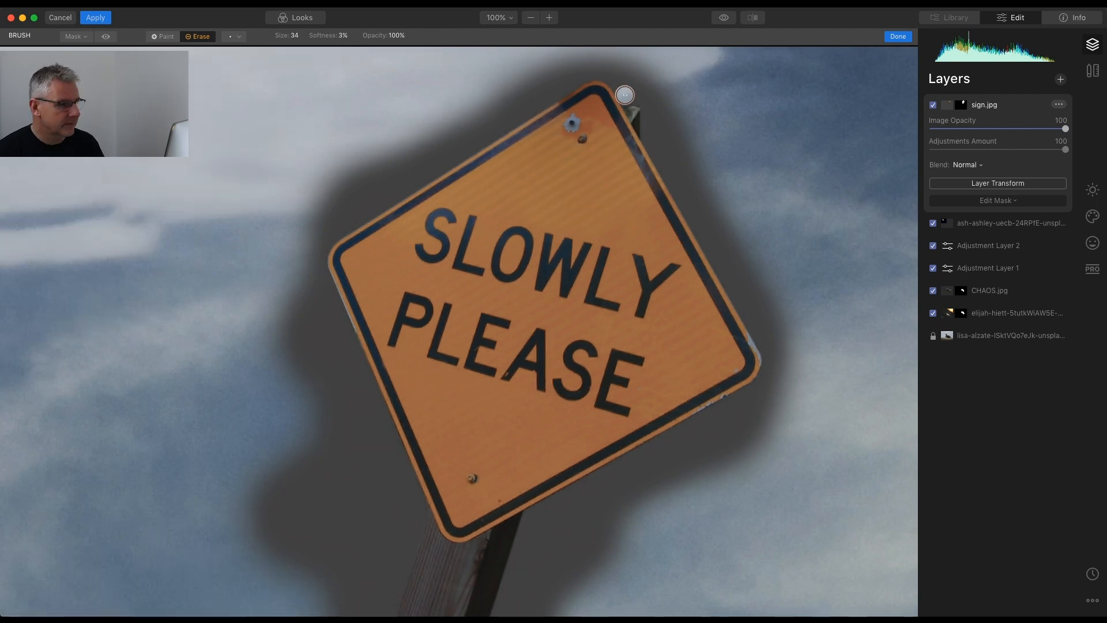
pyautogui.keyDown('shift'); pyautogui.click(648, 102); pyautogui.keyUp('shift')
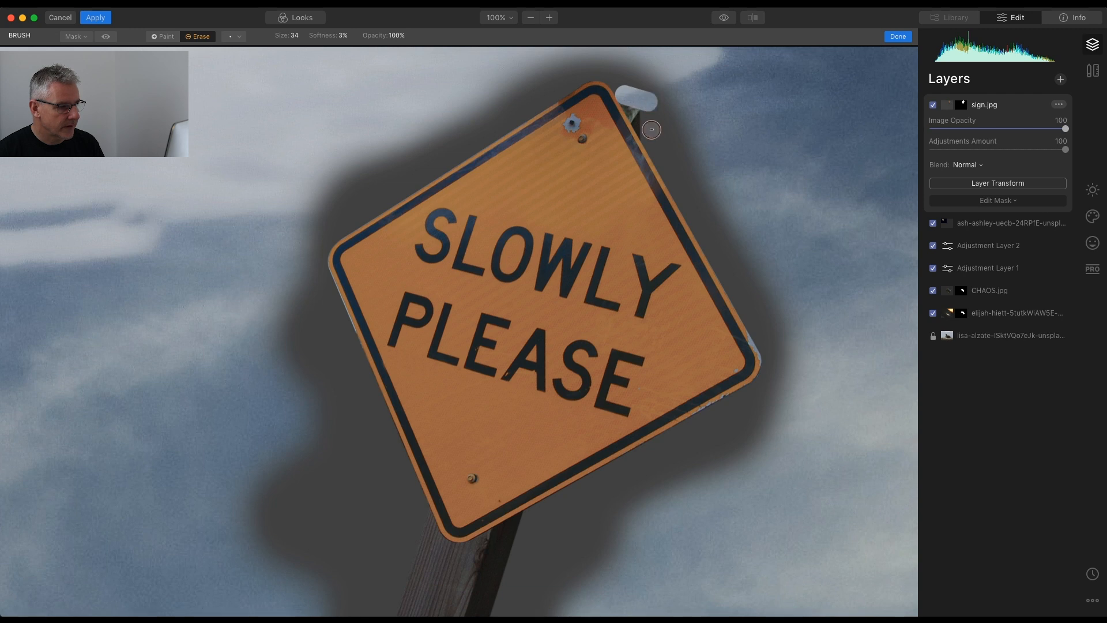
pyautogui.keyDown('shift'); pyautogui.click(651, 139); pyautogui.keyUp('shift')
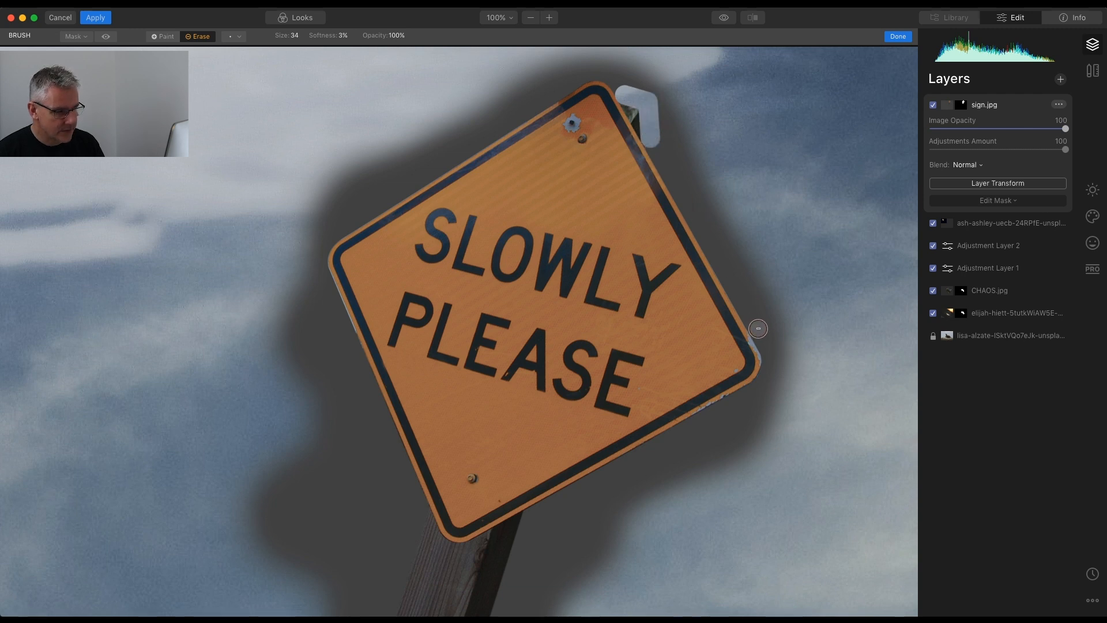
pyautogui.keyDown('shift'); pyautogui.click(757, 330); pyautogui.keyUp('shift')
pyautogui.moveTo(758, 329)
pyautogui.mouseDown()
pyautogui.moveTo(776, 361)
pyautogui.moveTo(769, 351)
pyautogui.moveTo(760, 391)
pyautogui.mouseUp()
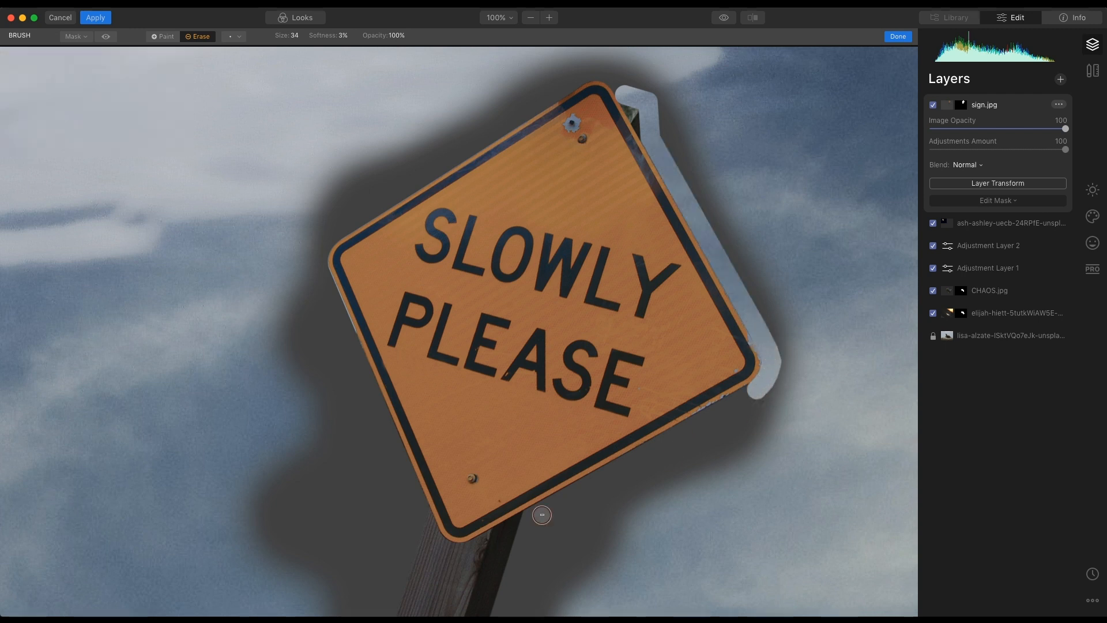
# Trace the erase brush along the sign's lower edge, both sides of the post and the sign's remaining outer edges.
pyautogui.keyDown('shift'); pyautogui.click(532, 517); pyautogui.keyUp('shift')
pyautogui.moveTo(626, 510); pyautogui.dragTo(692, 242)
pyautogui.keyDown('shift'); pyautogui.click(524, 485); pyautogui.keyUp('shift')
pyautogui.click(423, 447)
pyautogui.keyDown('shift'); pyautogui.click(486, 242); pyautogui.keyUp('shift')
pyautogui.keyDown('shift'); pyautogui.click(427, 97); pyautogui.keyUp('shift')
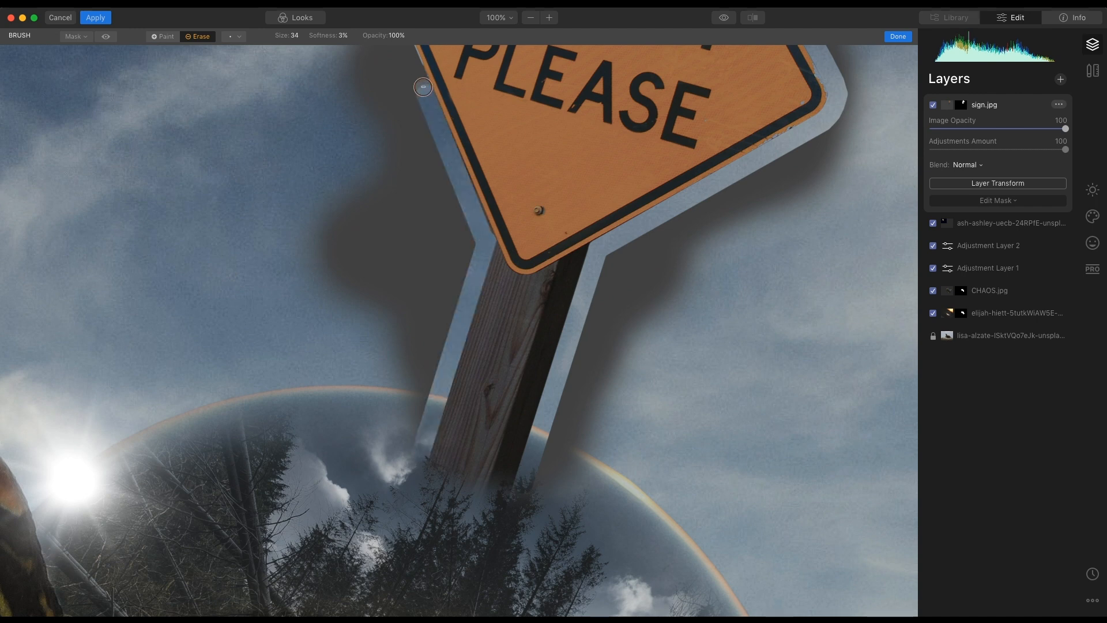
pyautogui.moveTo(424, 87); pyautogui.dragTo(535, 359)
pyautogui.keyDown('shift'); pyautogui.click(499, 267); pyautogui.keyUp('shift')
pyautogui.moveTo(499, 267); pyautogui.dragTo(507, 243)
pyautogui.keyDown('shift'); pyautogui.click(761, 81); pyautogui.keyUp('shift')
# Erase the remaining grey areas beside the post and below the sign with a size 82 brush.
pyautogui.moveTo(760, 80)
pyautogui.mouseDown()
pyautogui.moveTo(797, 88)
pyautogui.moveTo(813, 74)
pyautogui.moveTo(526, 201)
pyautogui.moveTo(550, 166)
pyautogui.moveTo(470, 234)
pyautogui.moveTo(537, 432)
pyautogui.moveTo(464, 295)
pyautogui.moveTo(428, 357)
pyautogui.moveTo(483, 427)
pyautogui.moveTo(508, 489)
pyautogui.moveTo(509, 569)
pyautogui.mouseUp()
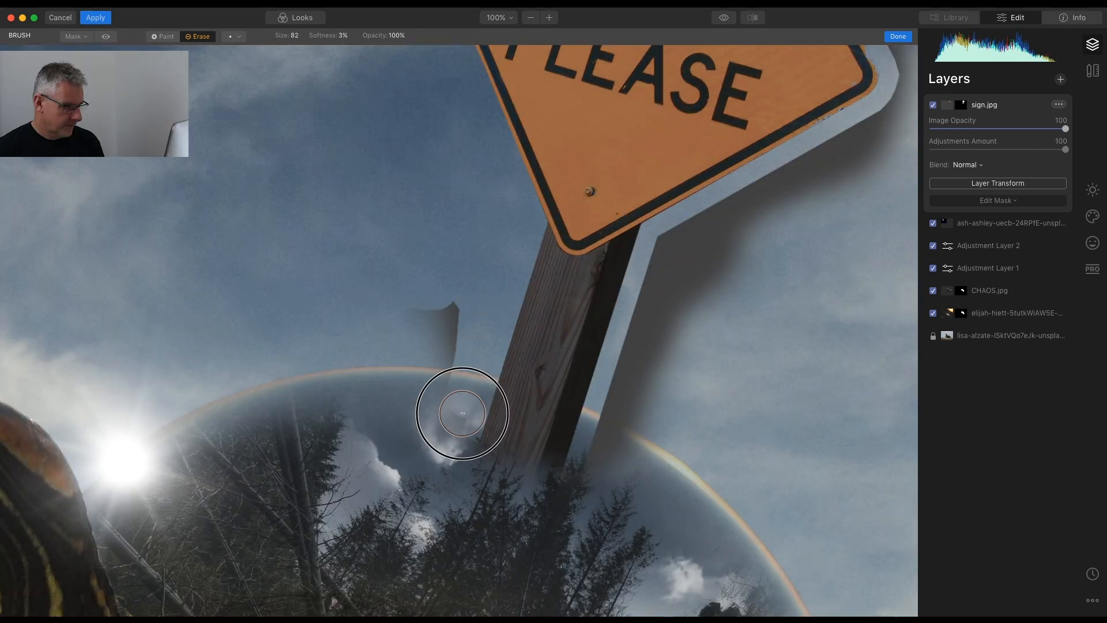
pyautogui.moveTo(462, 413)
pyautogui.mouseDown()
pyautogui.moveTo(440, 421)
pyautogui.moveTo(454, 284)
pyautogui.moveTo(418, 292)
pyautogui.moveTo(381, 368)
pyautogui.mouseUp()
pyautogui.moveTo(678, 254)
pyautogui.mouseDown()
pyautogui.moveTo(593, 483)
pyautogui.moveTo(617, 491)
pyautogui.moveTo(690, 223)
pyautogui.moveTo(726, 215)
pyautogui.moveTo(887, 127)
pyautogui.moveTo(733, 249)
pyautogui.moveTo(742, 235)
pyautogui.moveTo(647, 486)
pyautogui.mouseUp()
pyautogui.moveTo(841, 225); pyautogui.dragTo(910, 161)
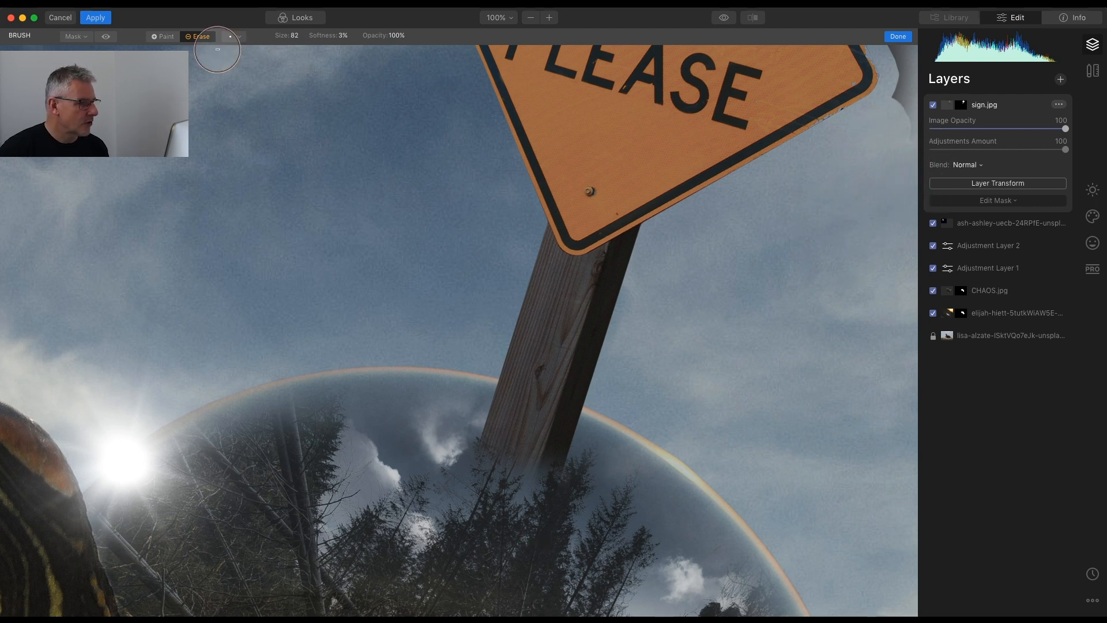
# Erase the post's base inside the glass ball at 85% softness, and sharpen the cut at the ball's rim with 11% softness.
pyautogui.click(329, 35)
pyautogui.moveTo(348, 50); pyautogui.dragTo(383, 49)
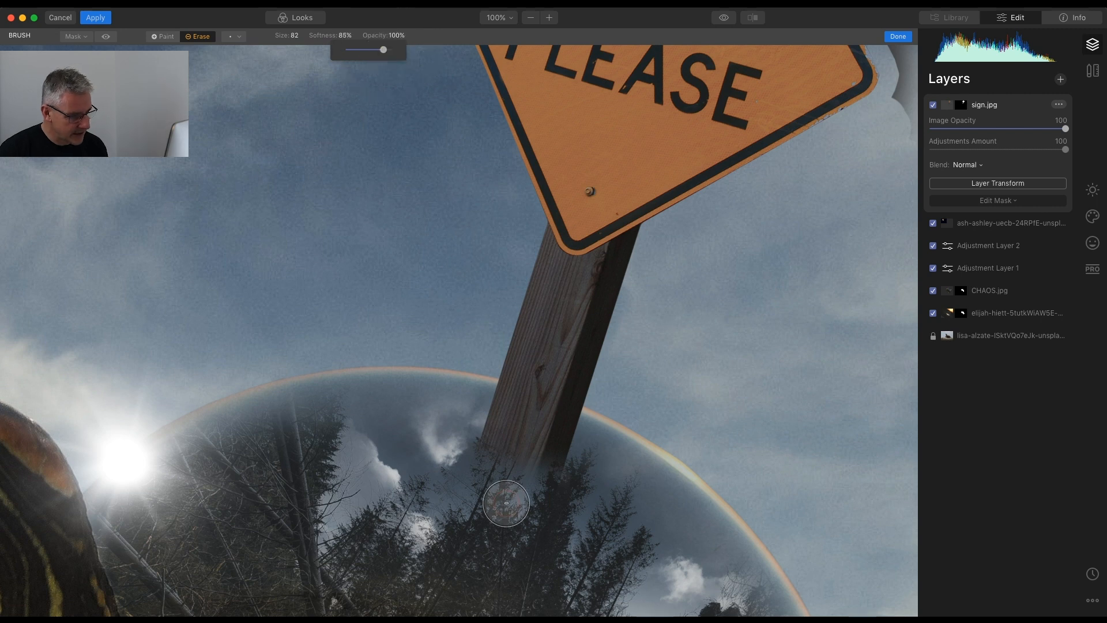
pyautogui.moveTo(450, 441); pyautogui.dragTo(572, 465)
pyautogui.moveTo(572, 465)
pyautogui.mouseDown()
pyautogui.moveTo(452, 421)
pyautogui.moveTo(569, 442)
pyautogui.moveTo(523, 427)
pyautogui.moveTo(462, 419)
pyautogui.moveTo(571, 448)
pyautogui.mouseUp()
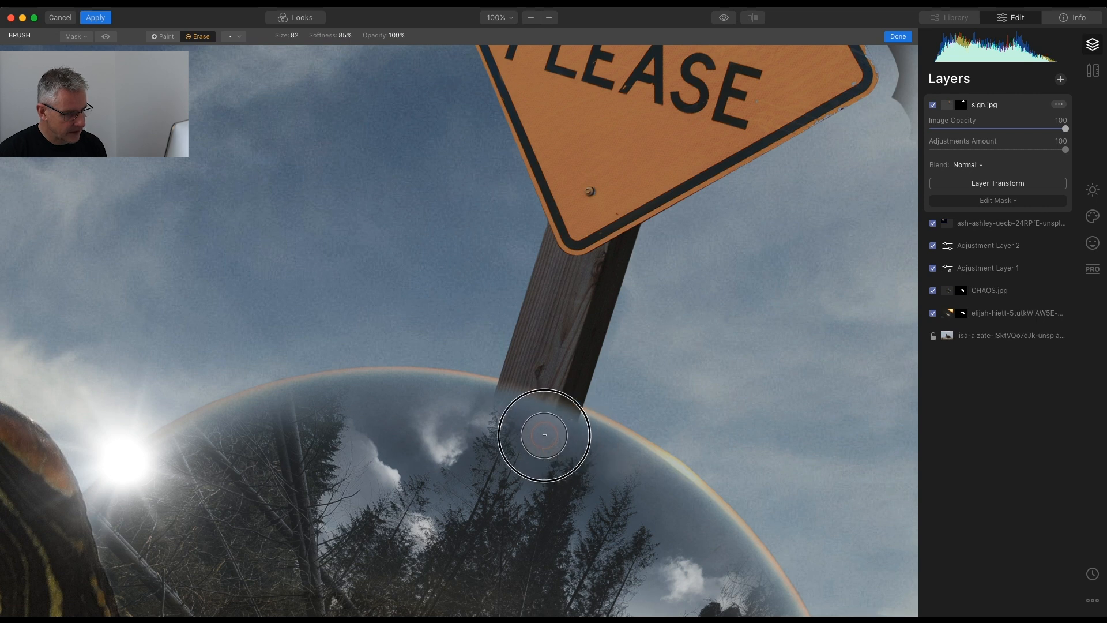
pyautogui.click(345, 36)
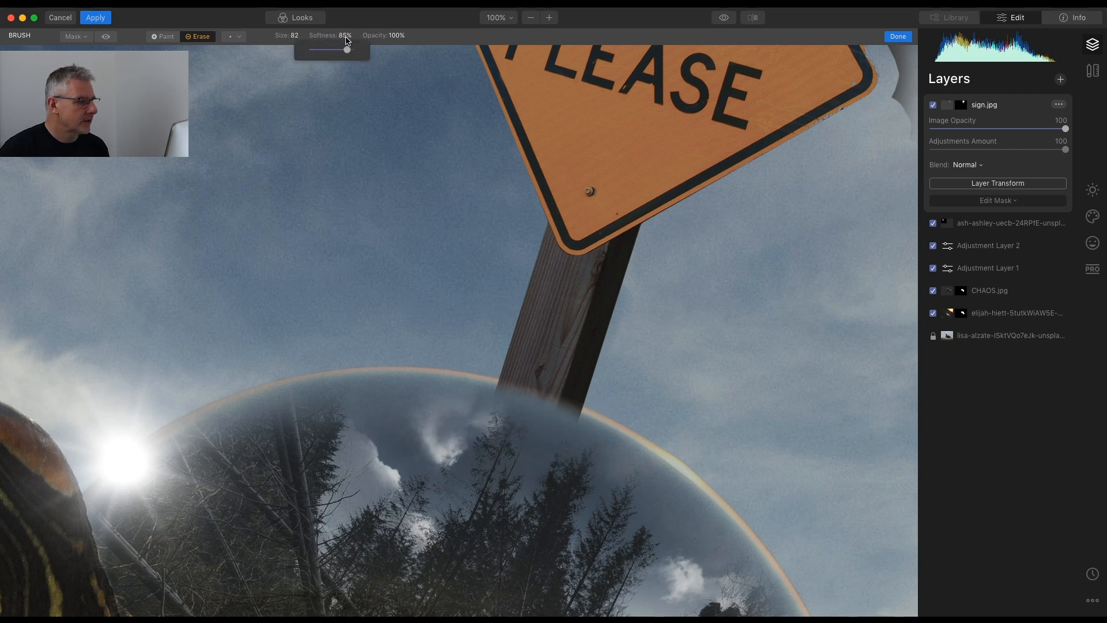
pyautogui.moveTo(347, 51); pyautogui.dragTo(315, 49)
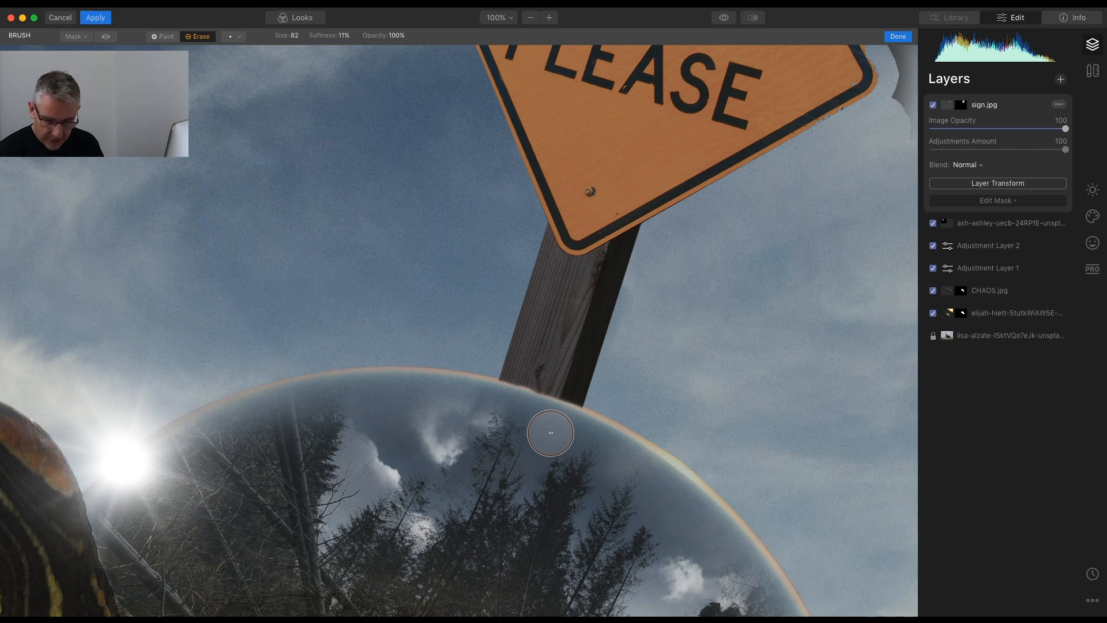
# Refine the post's edge along the glass ball's rim by erasing at 55% softness with the brush reduced to size 58.
pyautogui.press('super+equal')
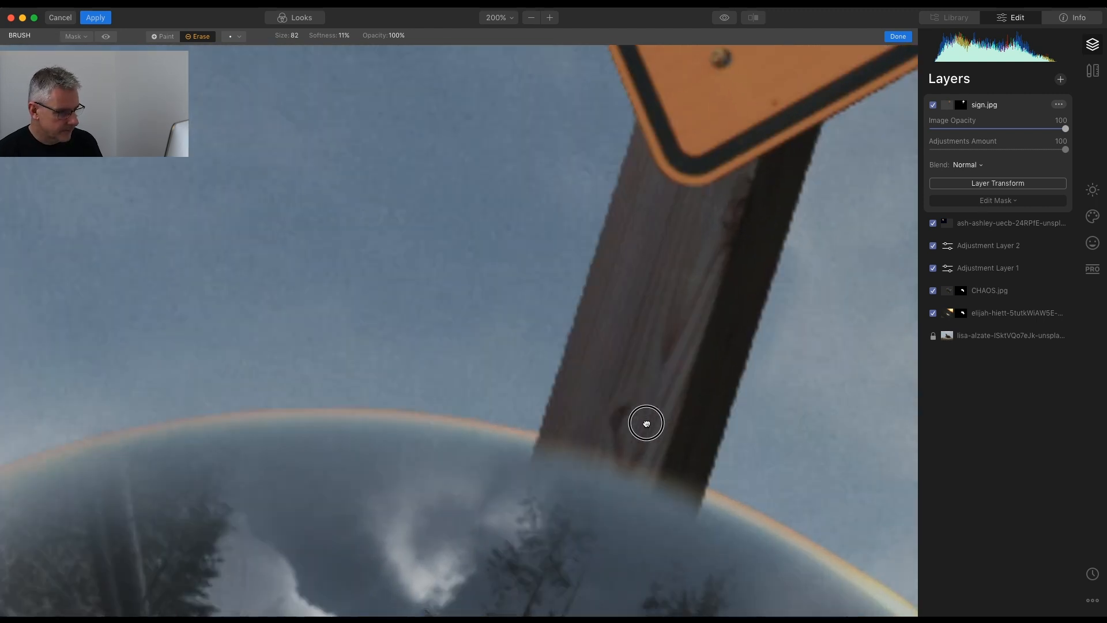
pyautogui.moveTo(645, 423); pyautogui.dragTo(459, 230)
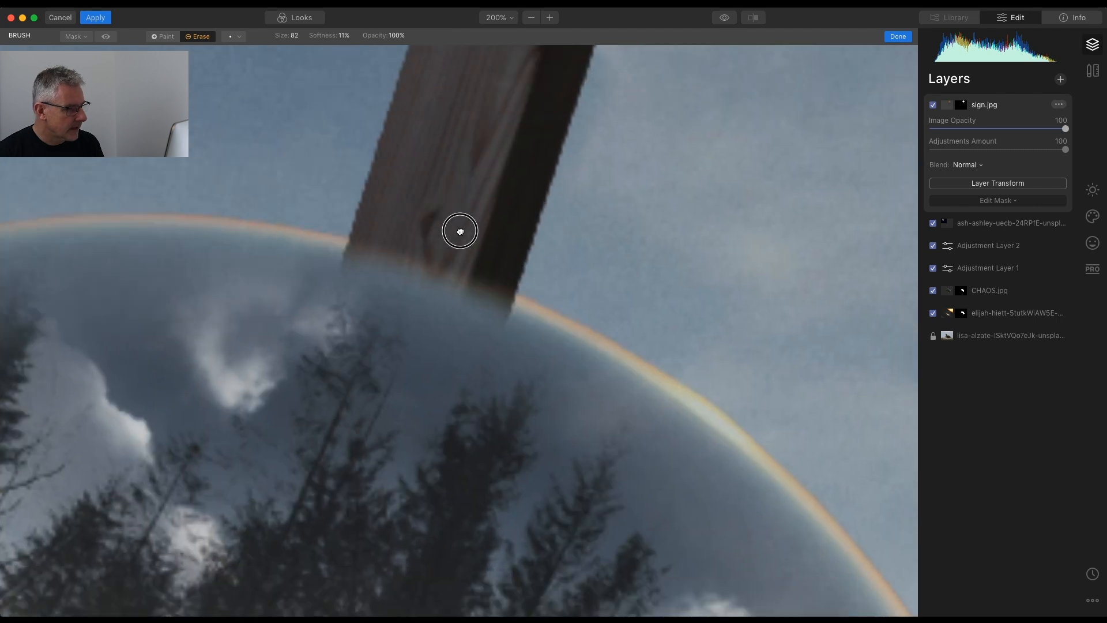
pyautogui.click(340, 36)
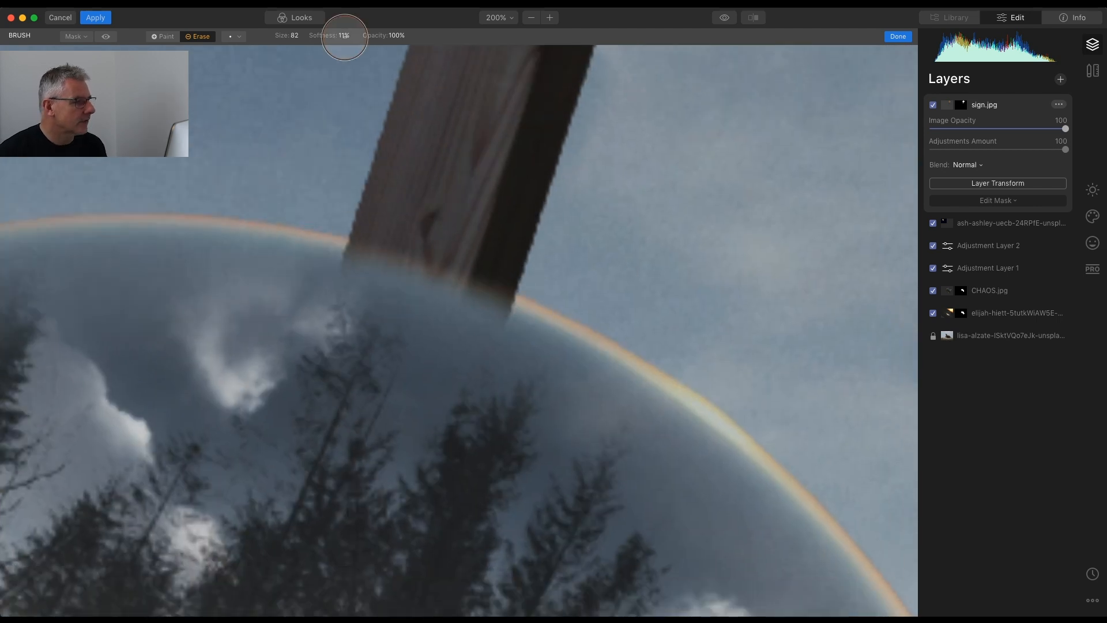
pyautogui.moveTo(348, 54); pyautogui.dragTo(366, 49)
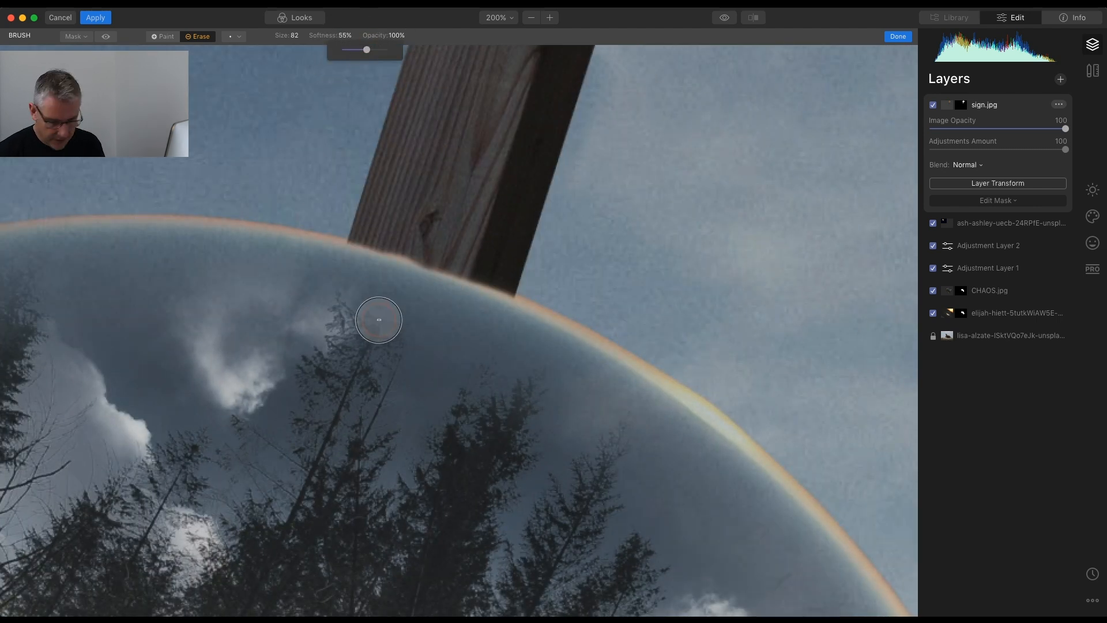
pyautogui.press('[')
pyautogui.press('[')
pyautogui.press('[')
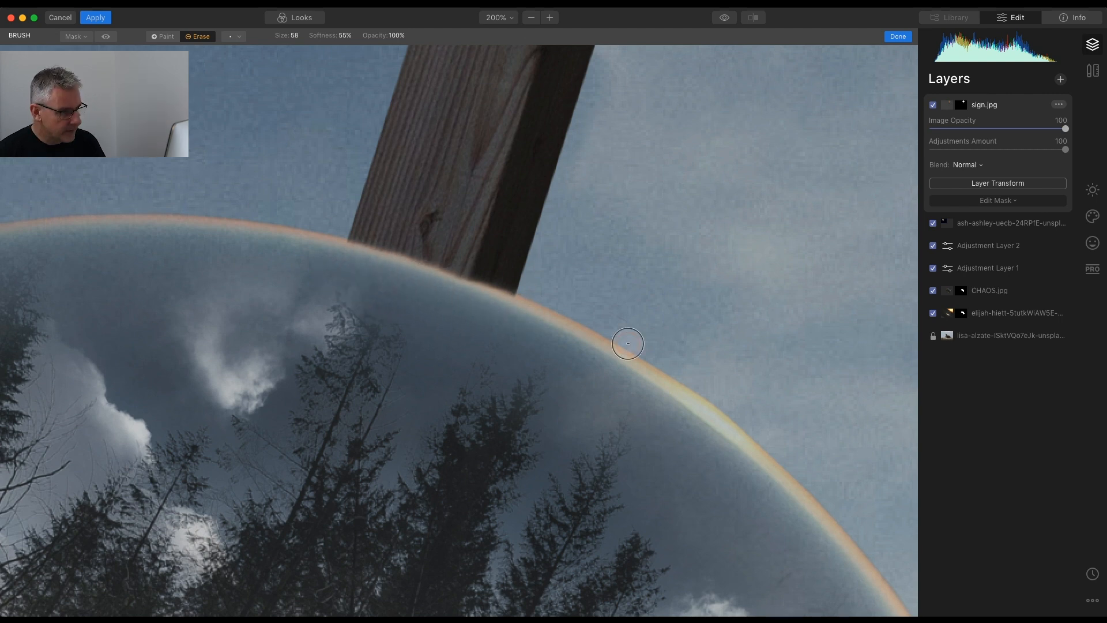
# Erase the leftover dark fringe beyond the sign's right edge with the brush softness at 0%.
pyautogui.scroll(-4, 628, 344)
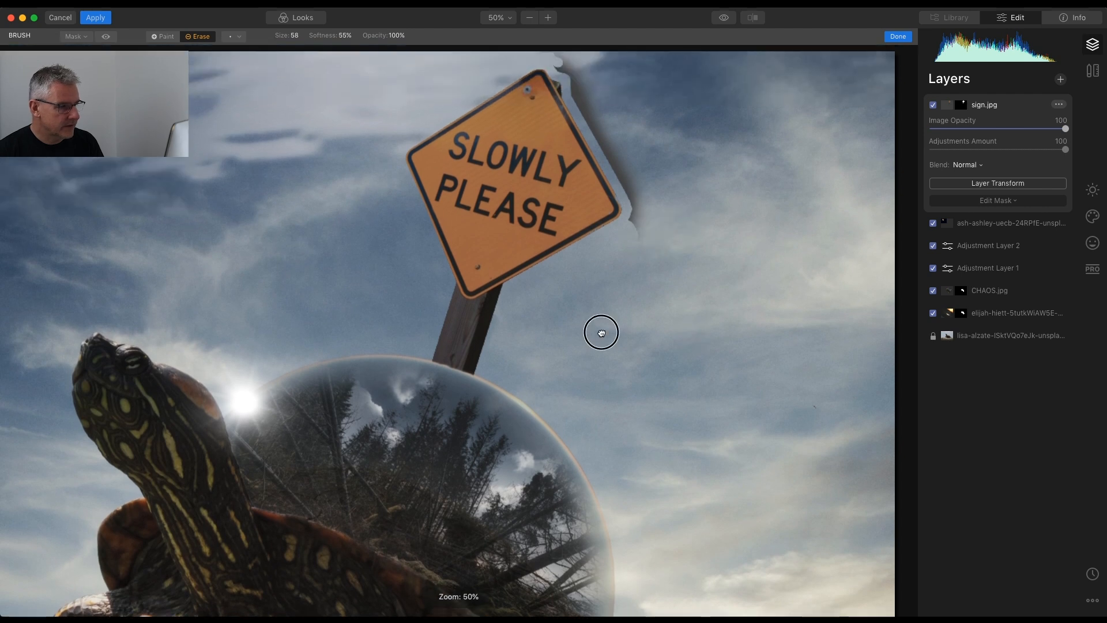
pyautogui.click(344, 36)
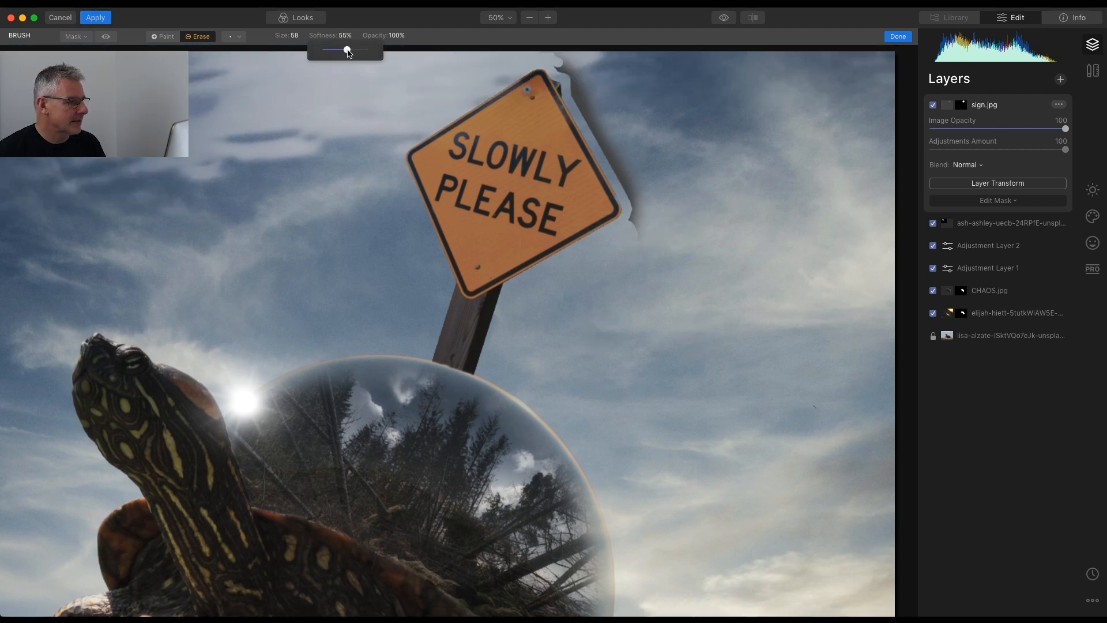
pyautogui.moveTo(347, 50); pyautogui.dragTo(314, 50)
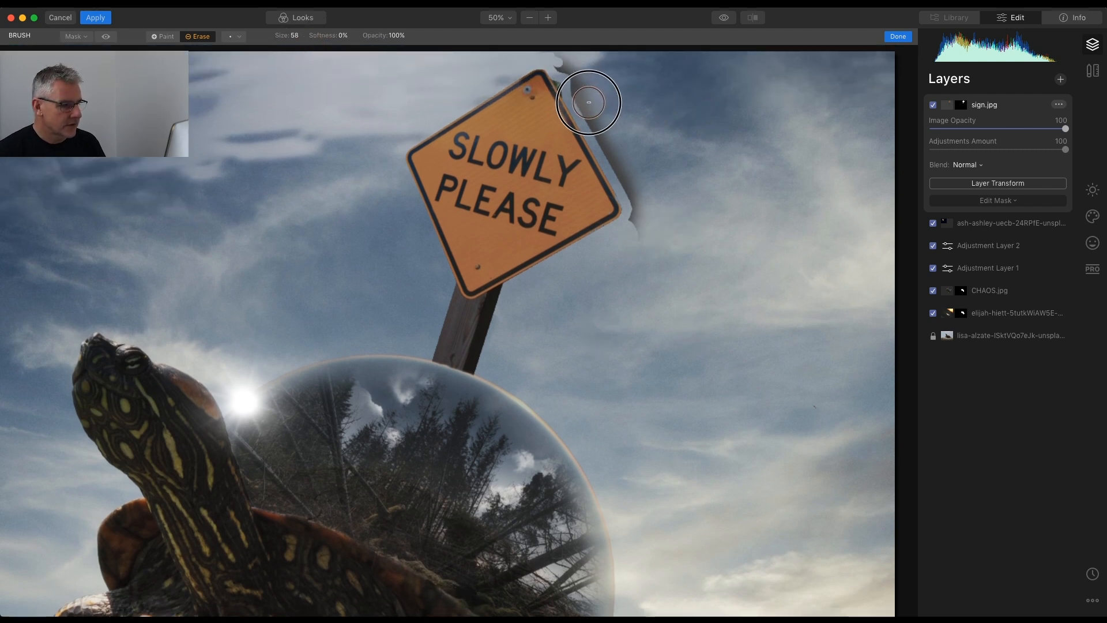
pyautogui.moveTo(650, 271)
pyautogui.mouseDown()
pyautogui.moveTo(651, 210)
pyautogui.moveTo(563, 54)
pyautogui.mouseUp()
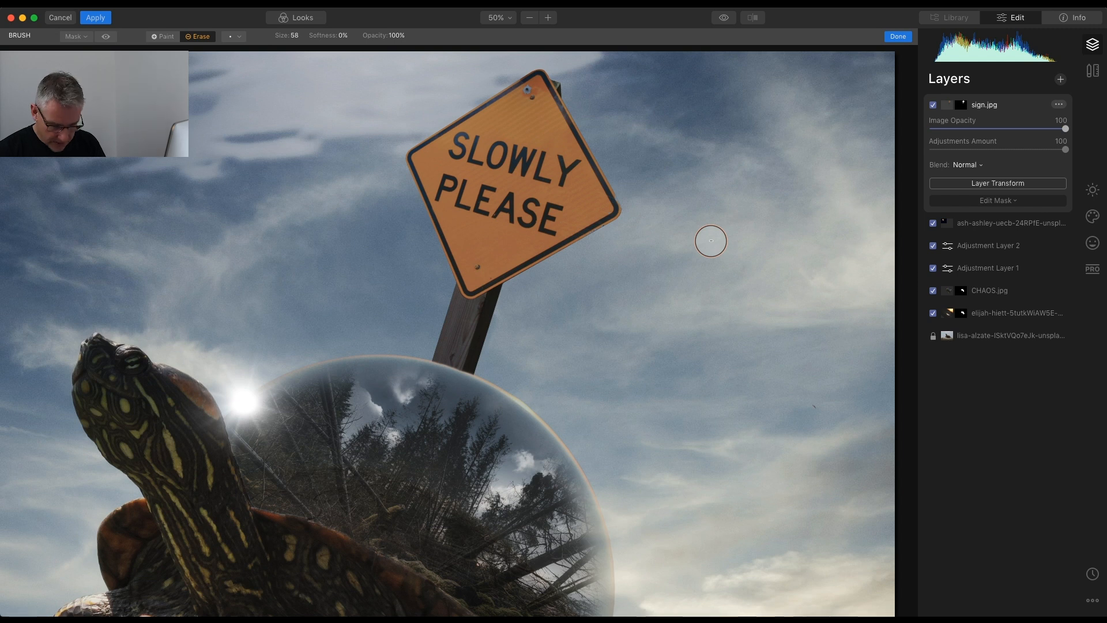
pyautogui.press('super+0')
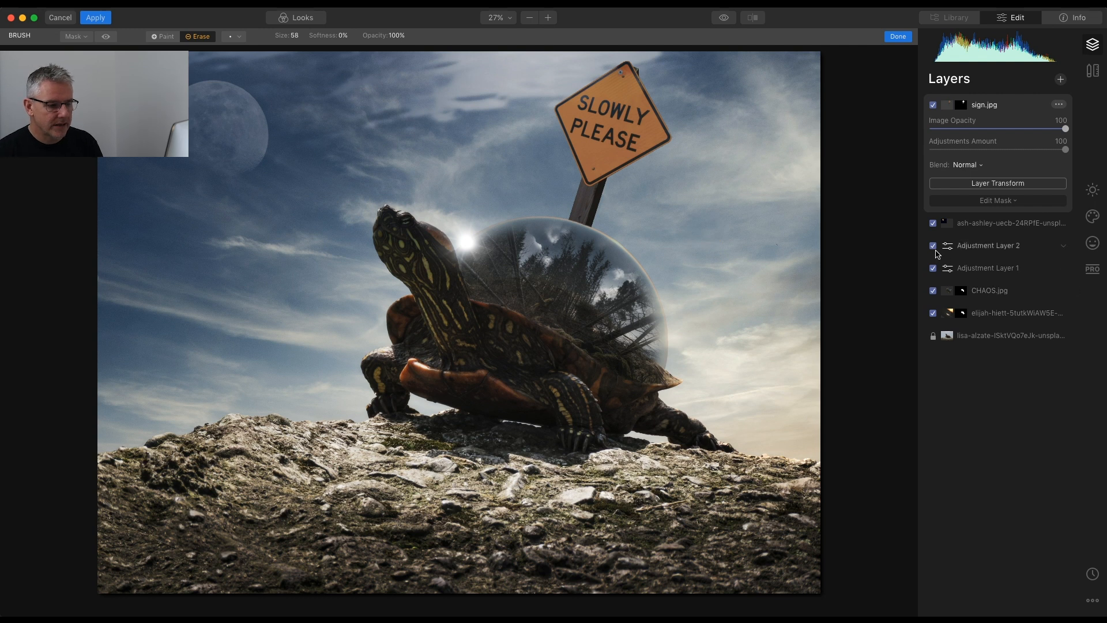
# Check the layers by switching them off and on, and set Adjustment Layer 2's Adjustments Amount to 76.
pyautogui.click(934, 246)
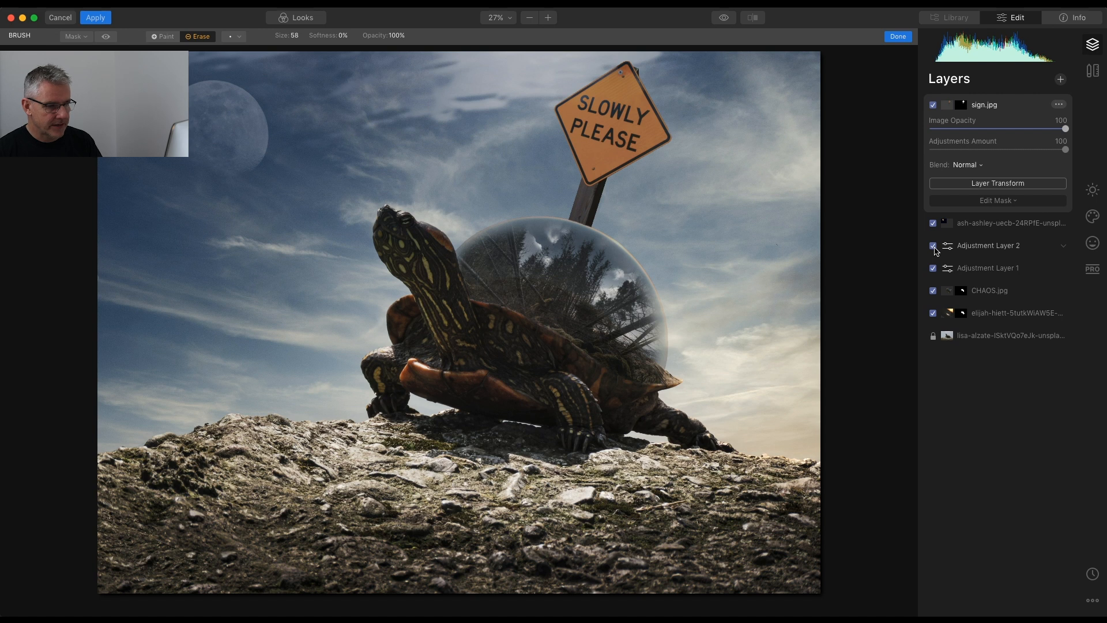
pyautogui.click(996, 248)
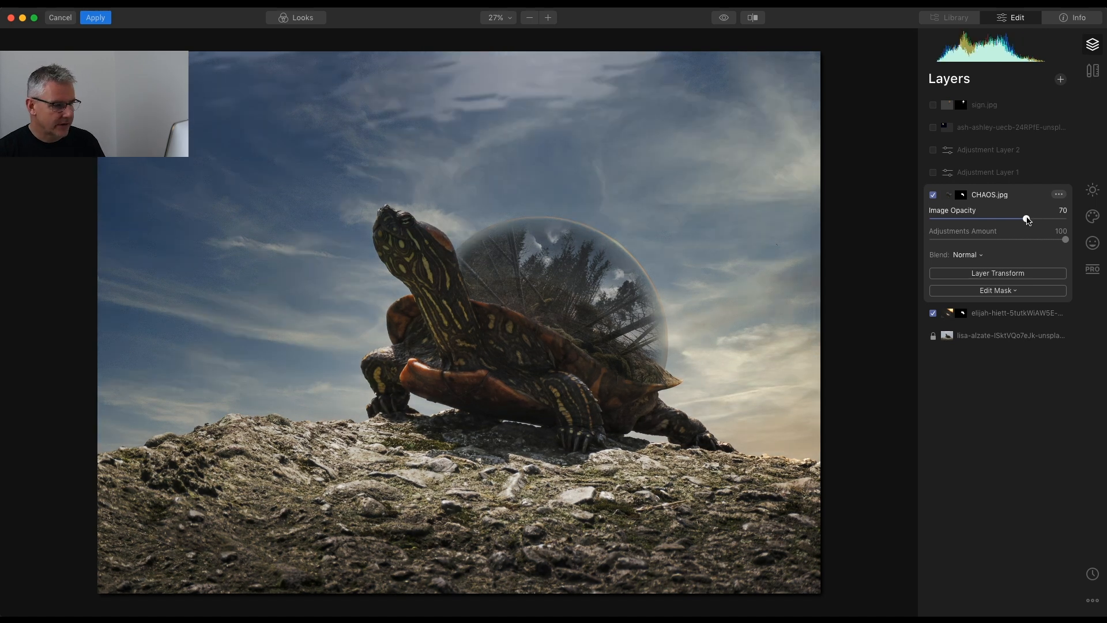
pyautogui.click(933, 172)
pyautogui.click(933, 151)
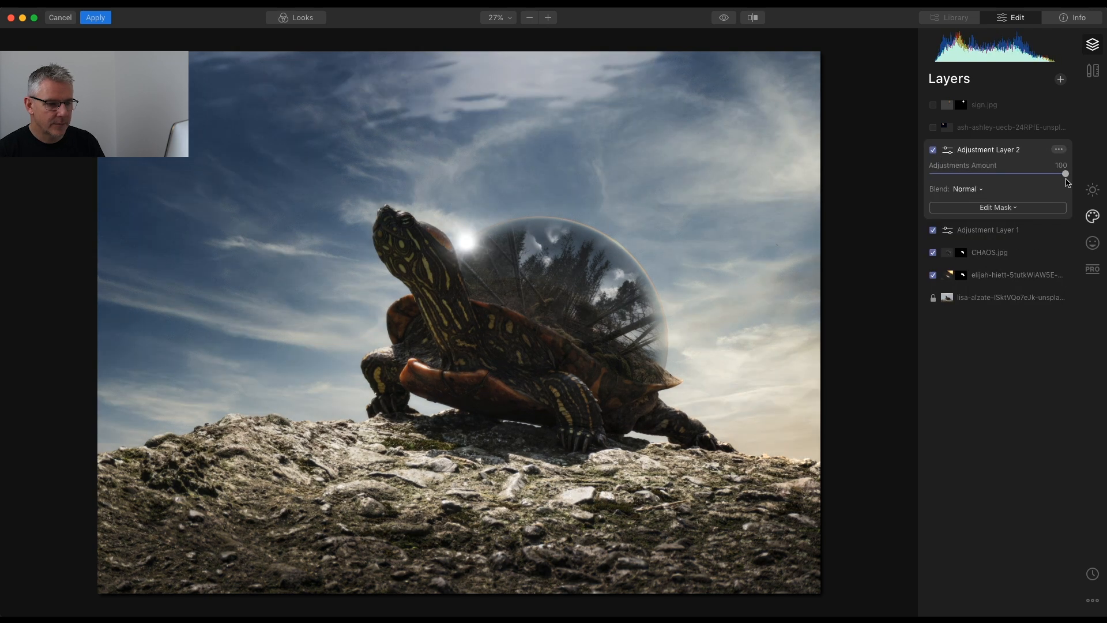
pyautogui.moveTo(1066, 174); pyautogui.dragTo(1034, 177)
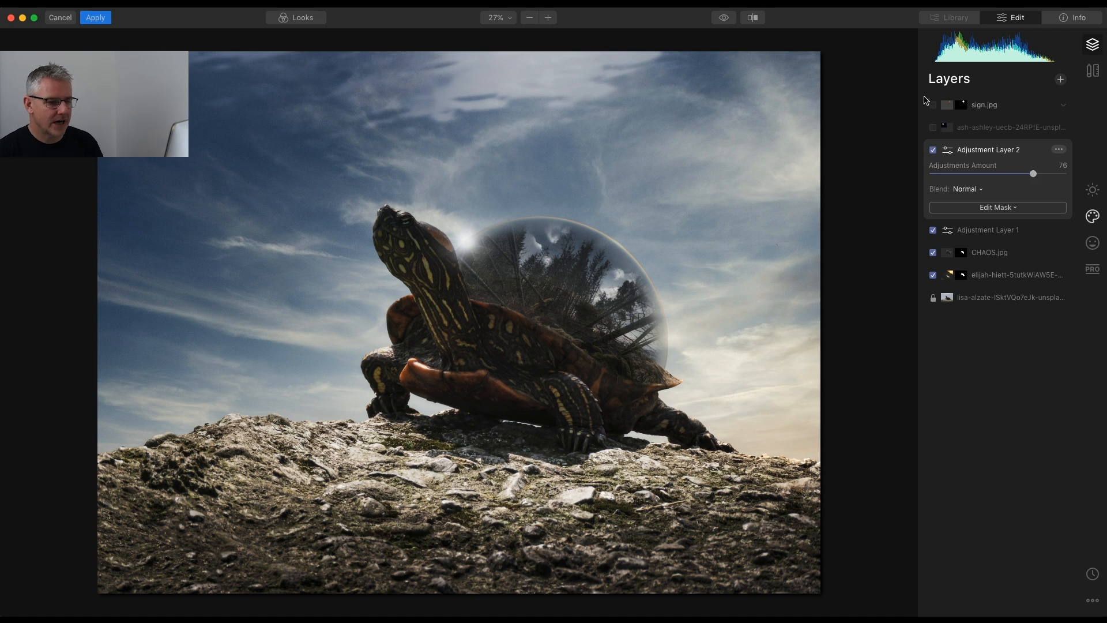
pyautogui.click(933, 106)
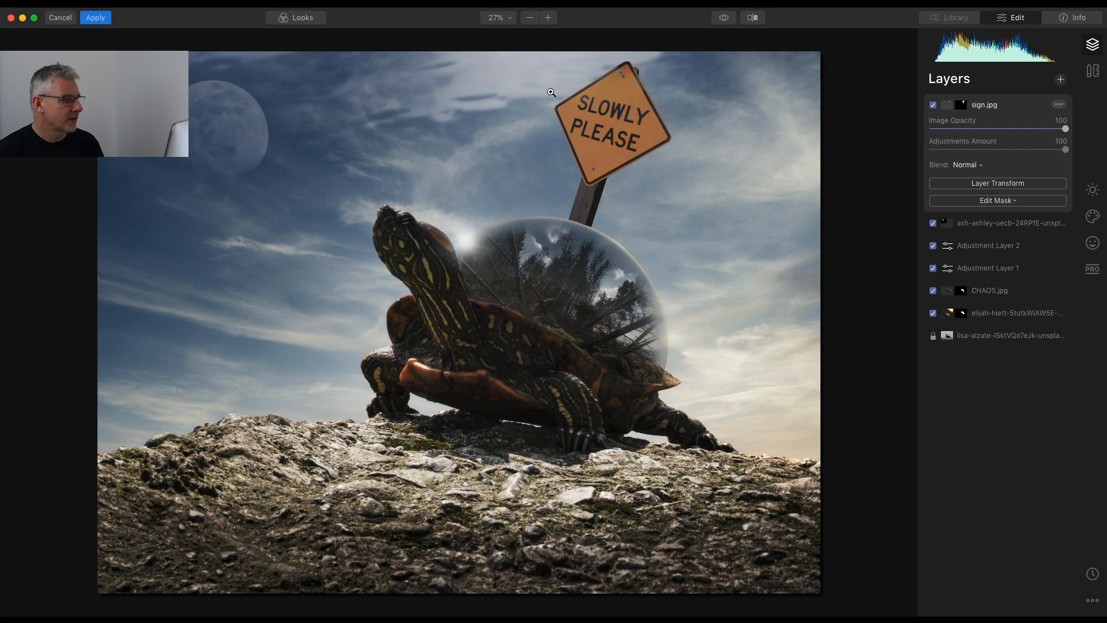
# Add a new adjustment layer above the sign layer and apply the Camden look from the Cinematic Bespoke collection to it.
pyautogui.click(301, 18)
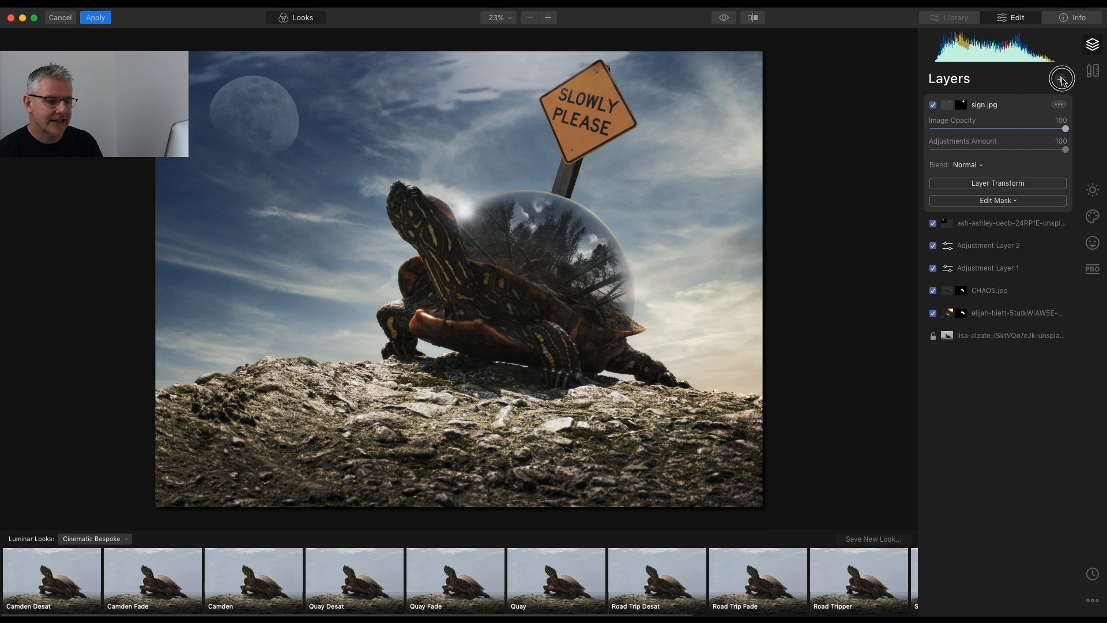
pyautogui.click(1063, 81)
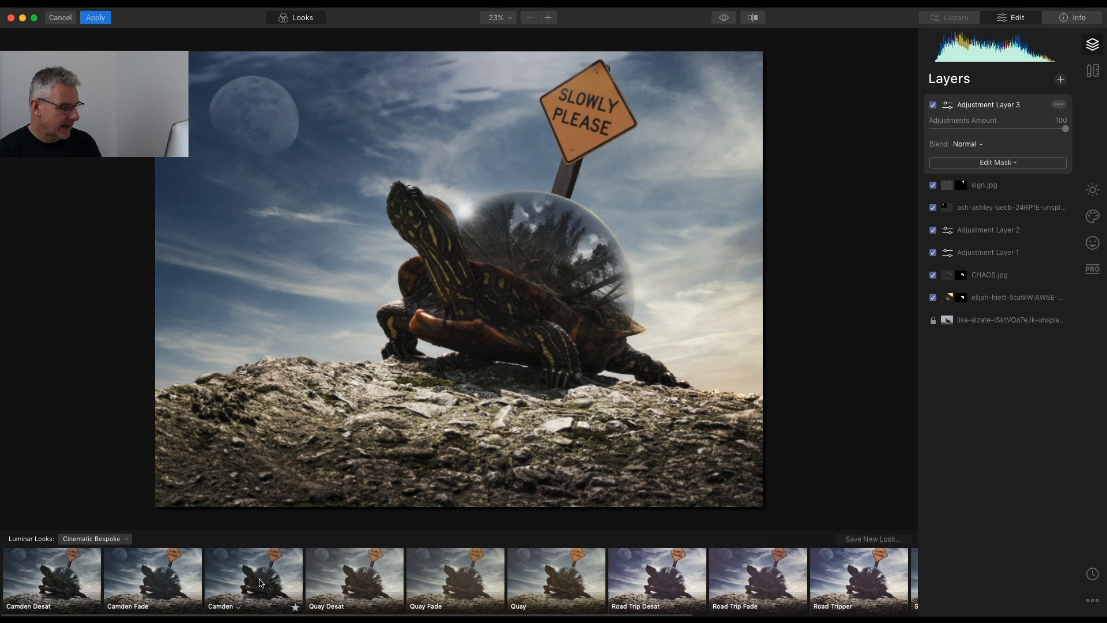
pyautogui.click(260, 583)
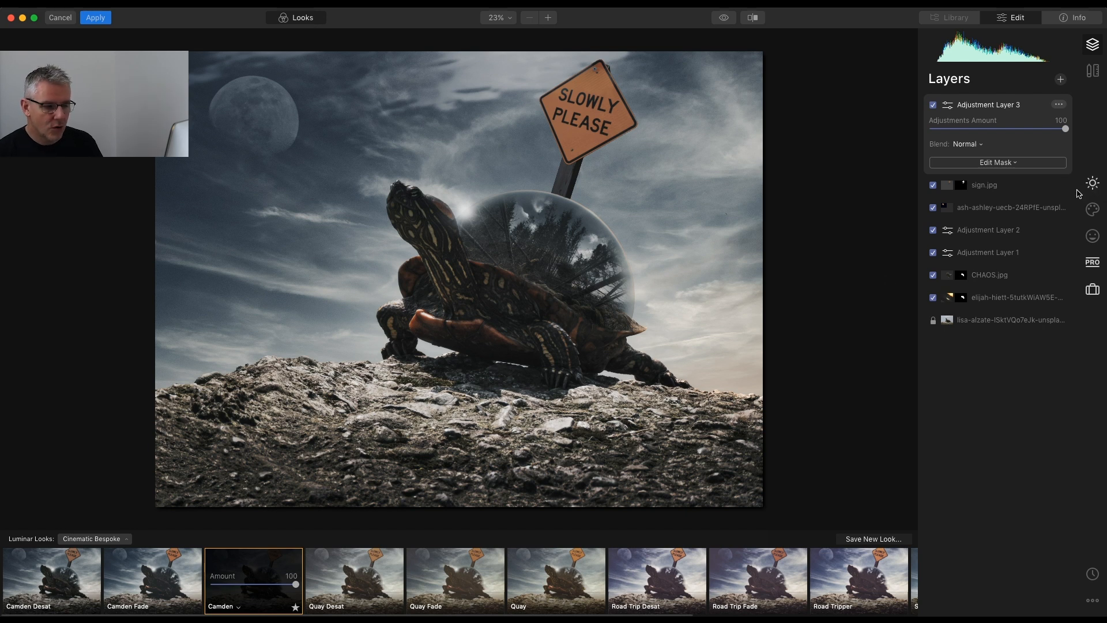
# Add a vignette to Adjustment Layer 3 with its Amount set to -70.
pyautogui.click(1094, 184)
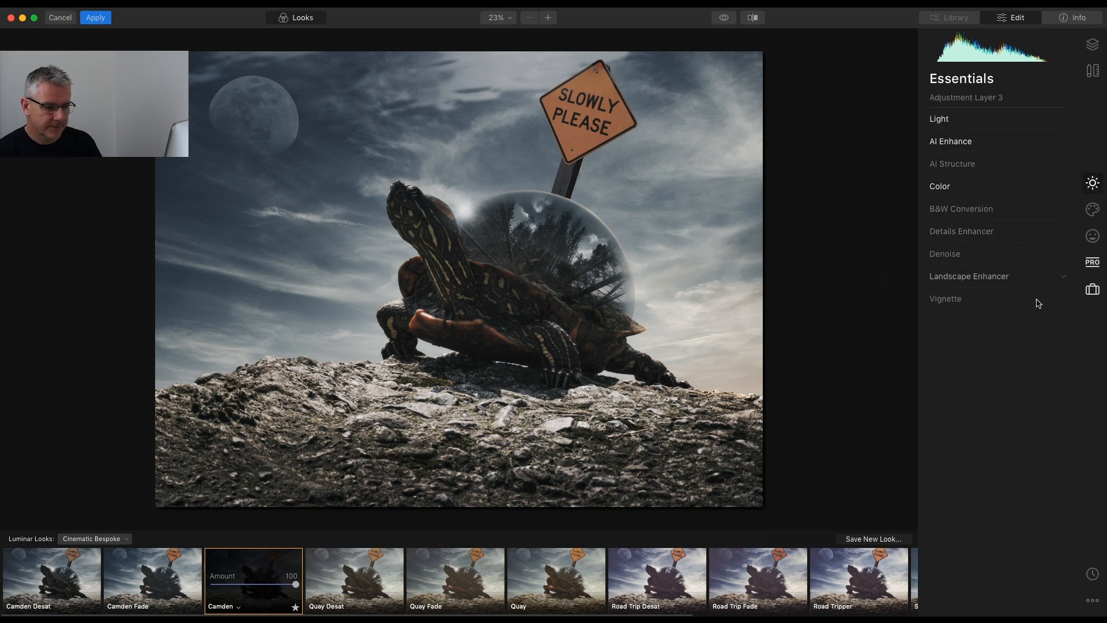
pyautogui.click(963, 300)
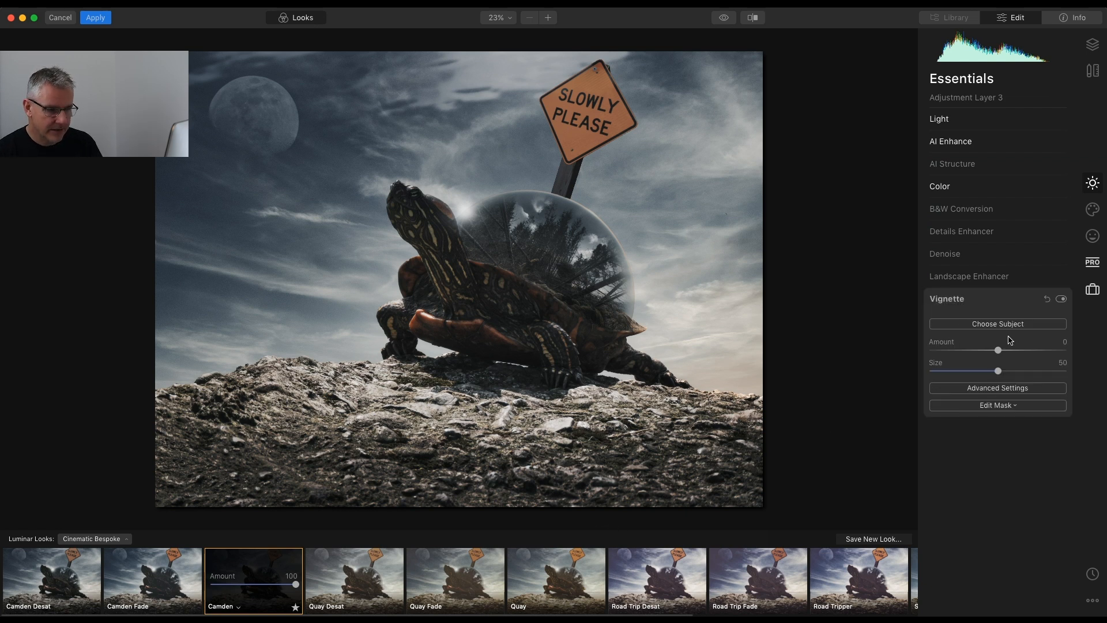
pyautogui.moveTo(998, 350); pyautogui.dragTo(952, 354)
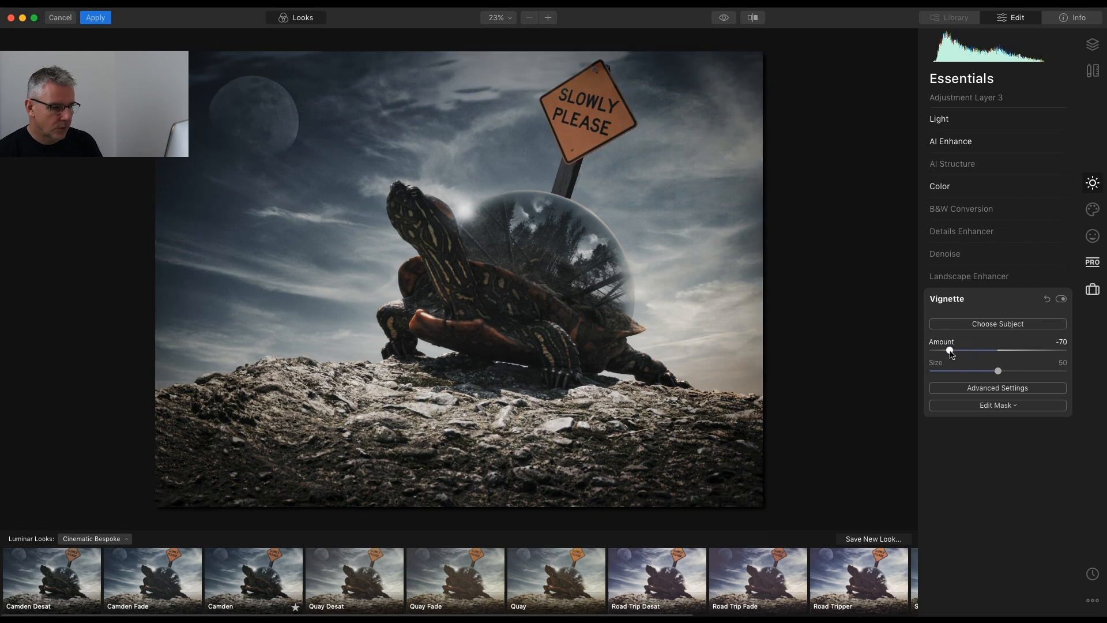
# Restrict the vignette to the rocky foreground with a vertical gradient mask, shifting the gradient slightly upward before finishing the mask.
pyautogui.click(1011, 406)
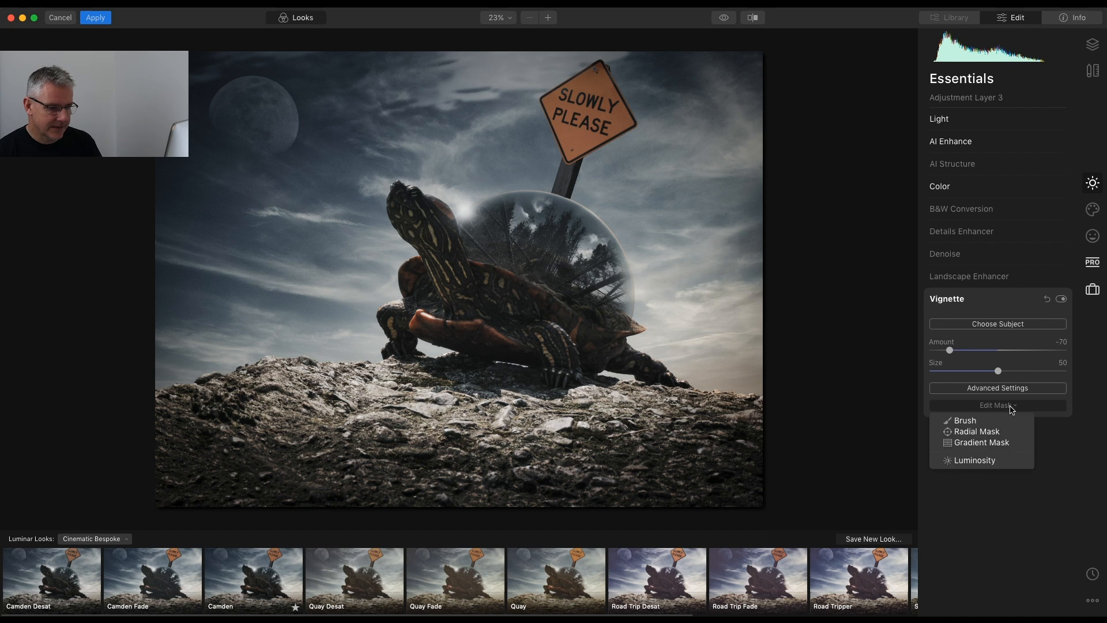
pyautogui.click(1001, 448)
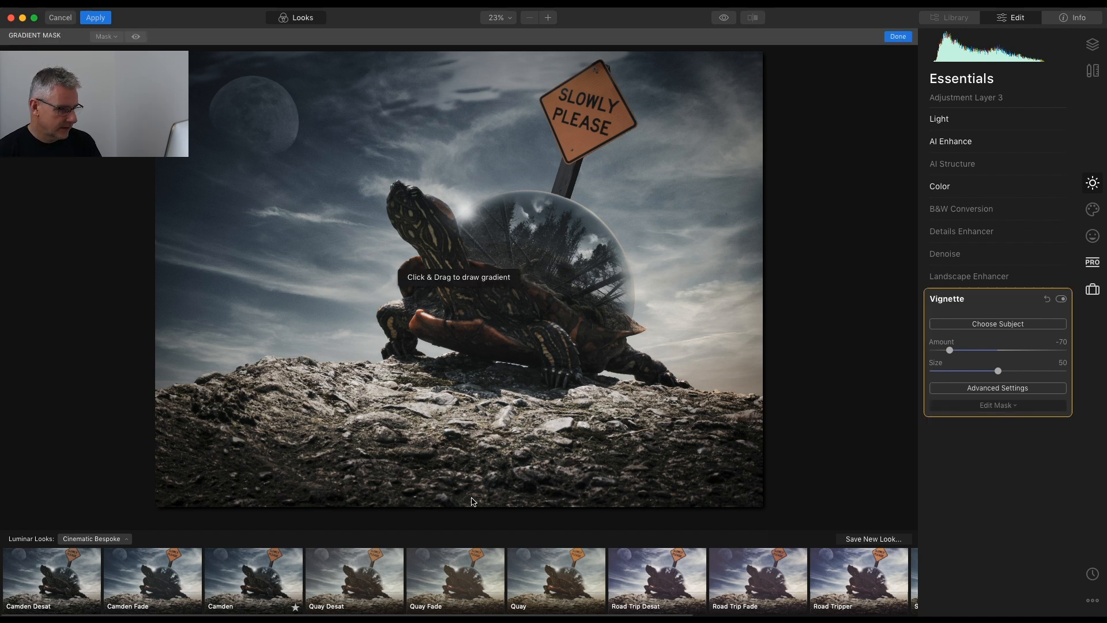
pyautogui.moveTo(472, 445); pyautogui.dragTo(472, 224)
pyautogui.moveTo(473, 333); pyautogui.dragTo(474, 316)
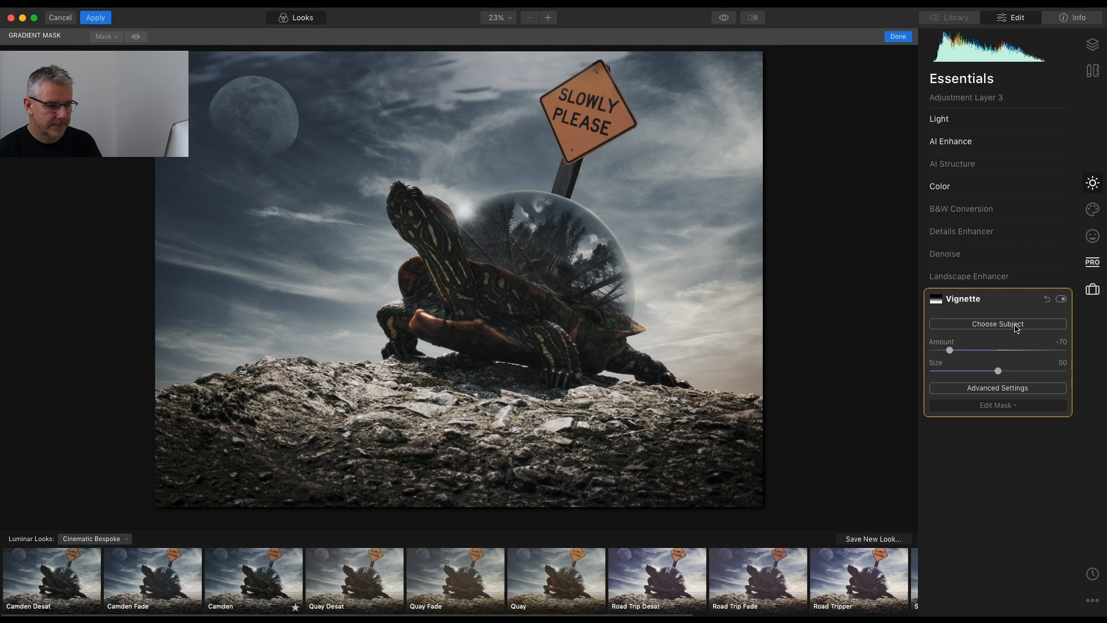
pyautogui.click(1011, 406)
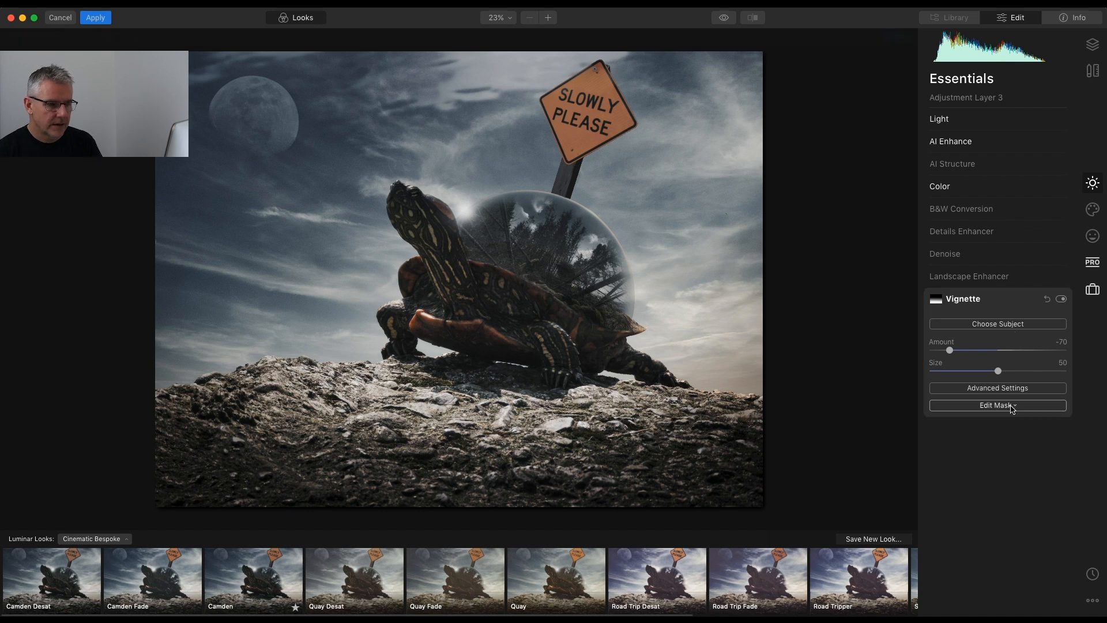
# Add another adjustment layer on top and apply the Camden look to it at an Amount of 52.
pyautogui.click(1092, 45)
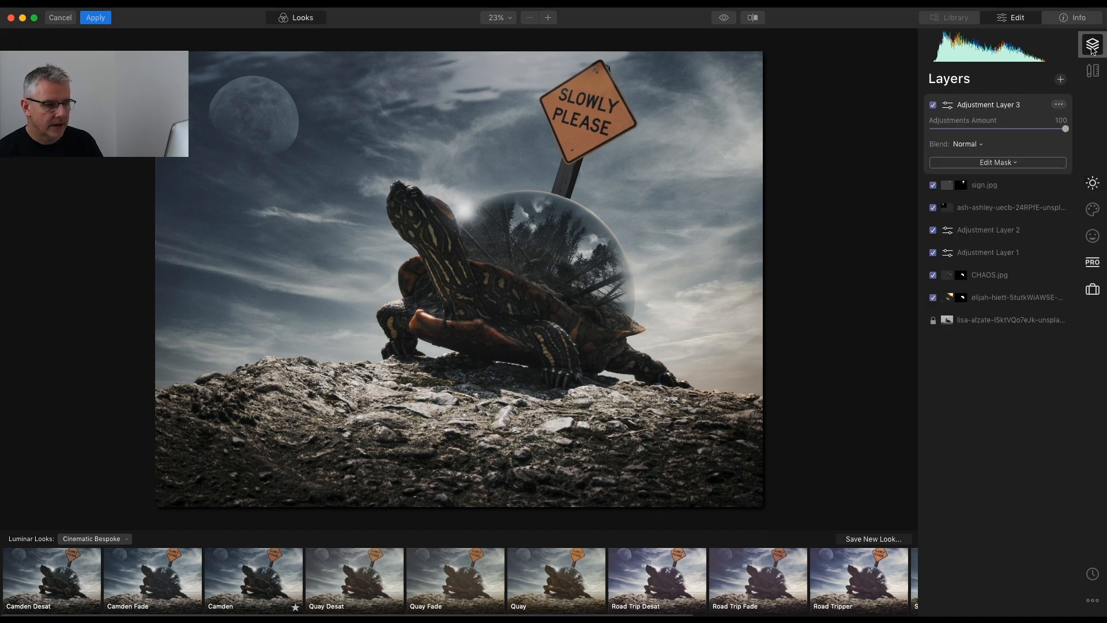
pyautogui.click(1061, 79)
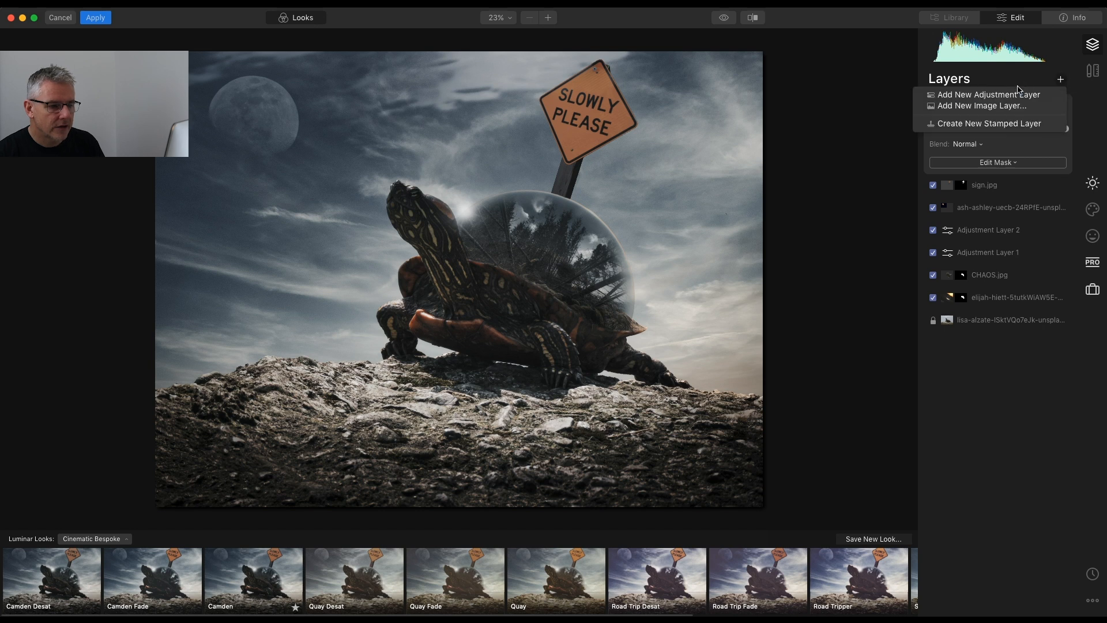
pyautogui.click(1016, 94)
pyautogui.click(255, 580)
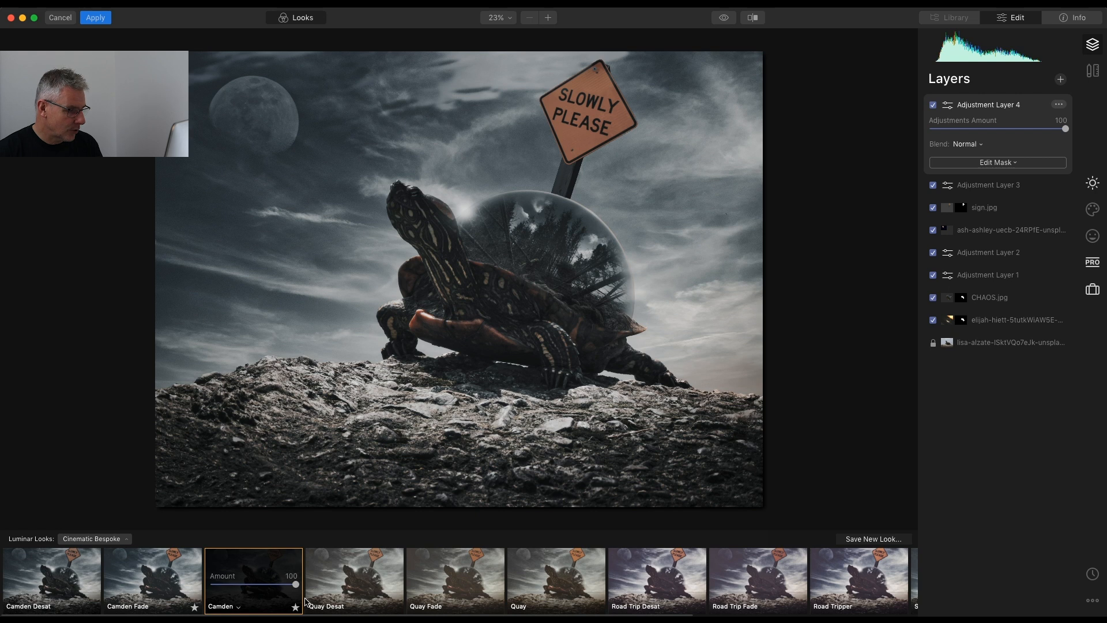
pyautogui.moveTo(296, 584); pyautogui.dragTo(255, 585)
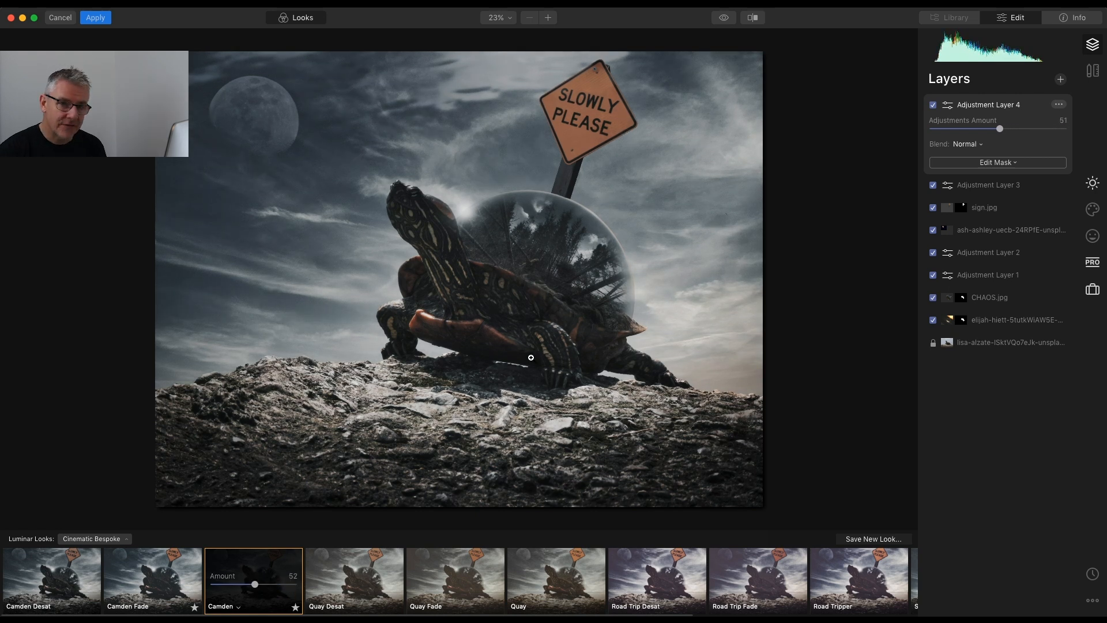